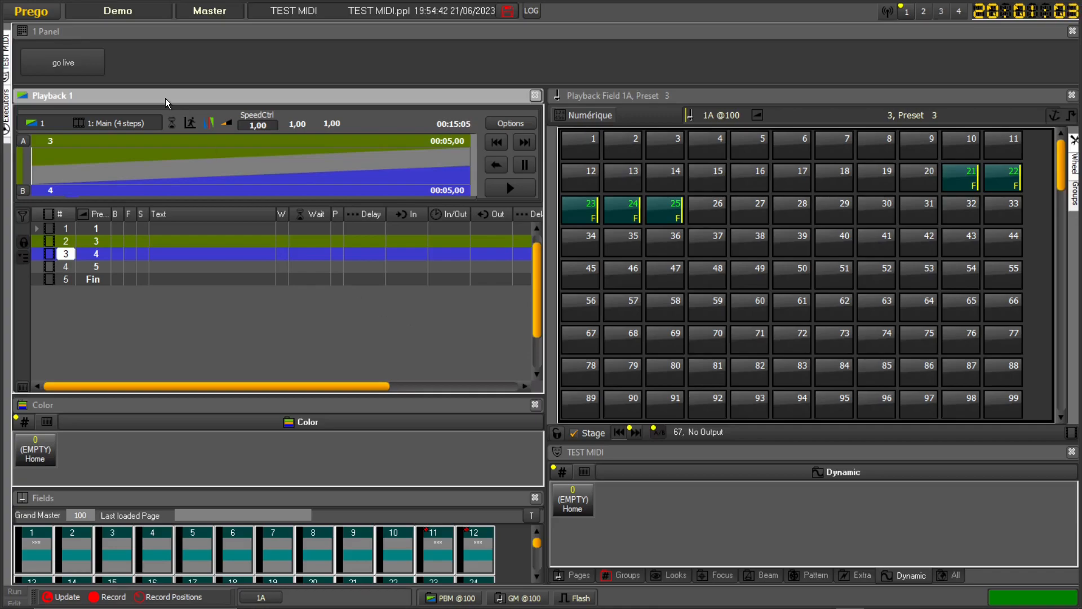
- Display the existing action lists of the TEST MIDI show
{"action": "left_click", "coordinate": [7, 56]}
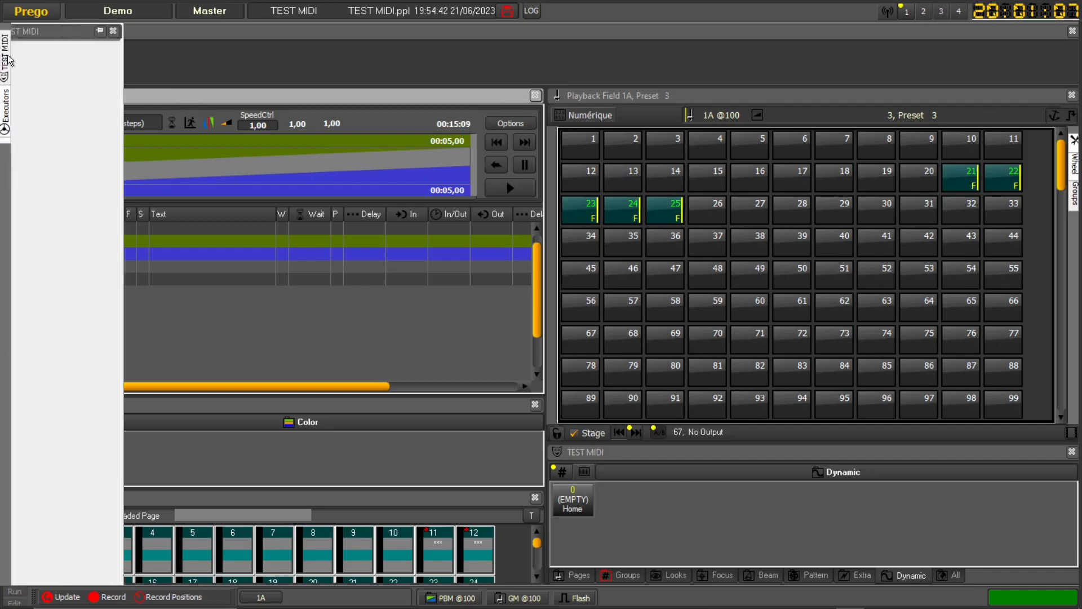
{"action": "left_click", "coordinate": [59, 305]}
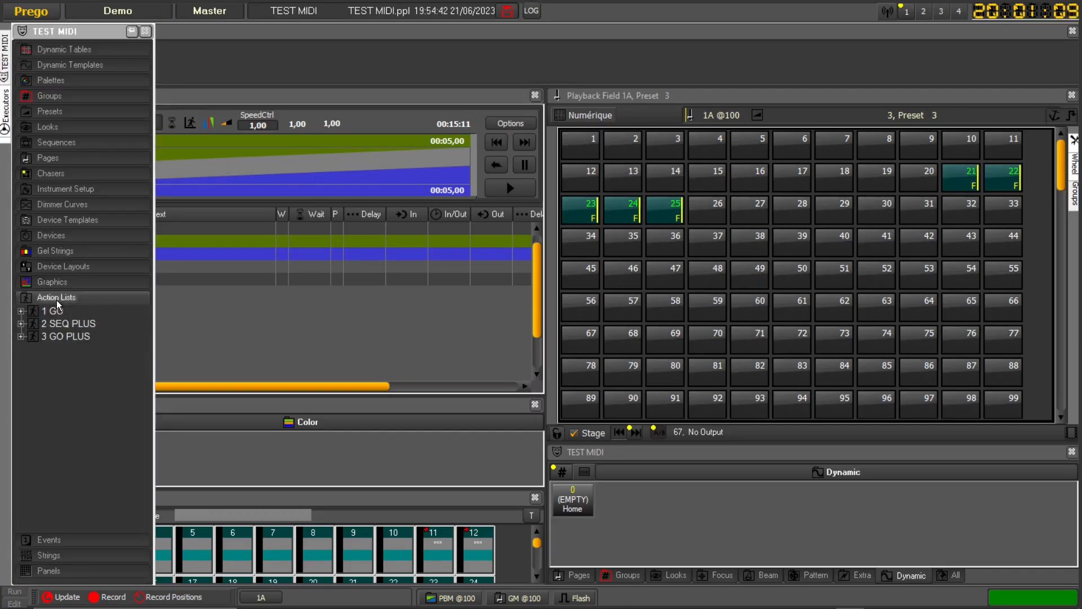
{"action": "left_click", "coordinate": [58, 319]}
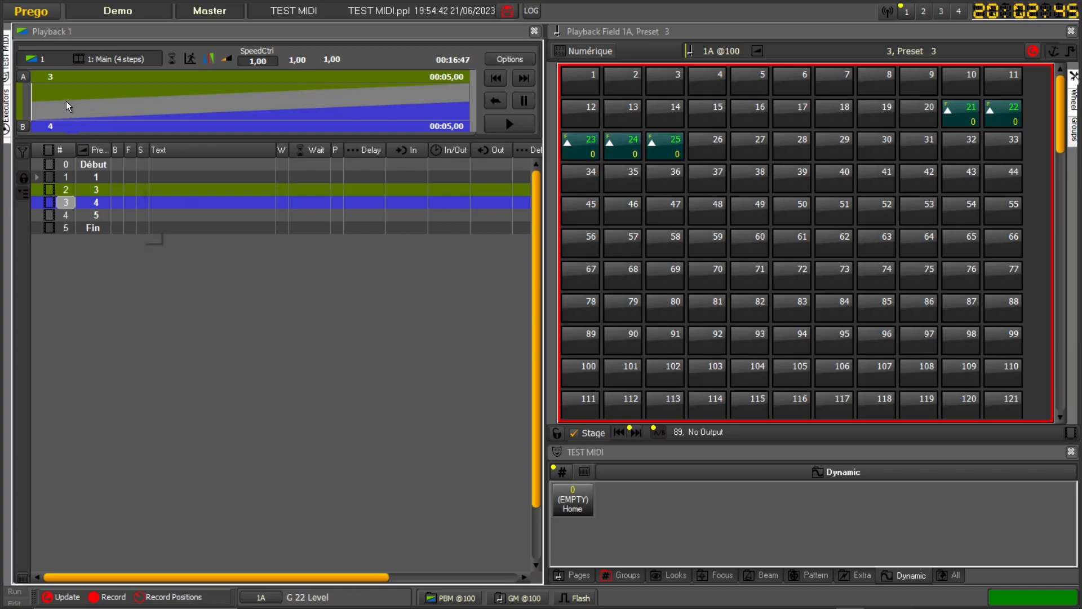
- Examine the MIDI In and MIDI Out ports in the MIDI and serial port setup, including the loopMIDI Port Out settings
{"action": "left_click", "coordinate": [37, 14]}
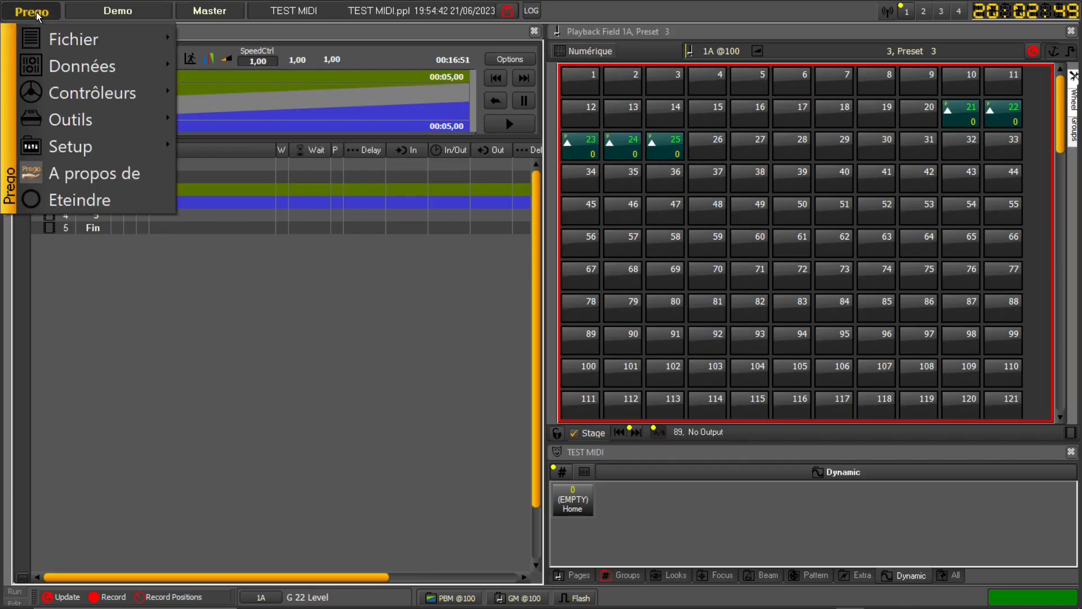
{"action": "mouse_move", "coordinate": [83, 125]}
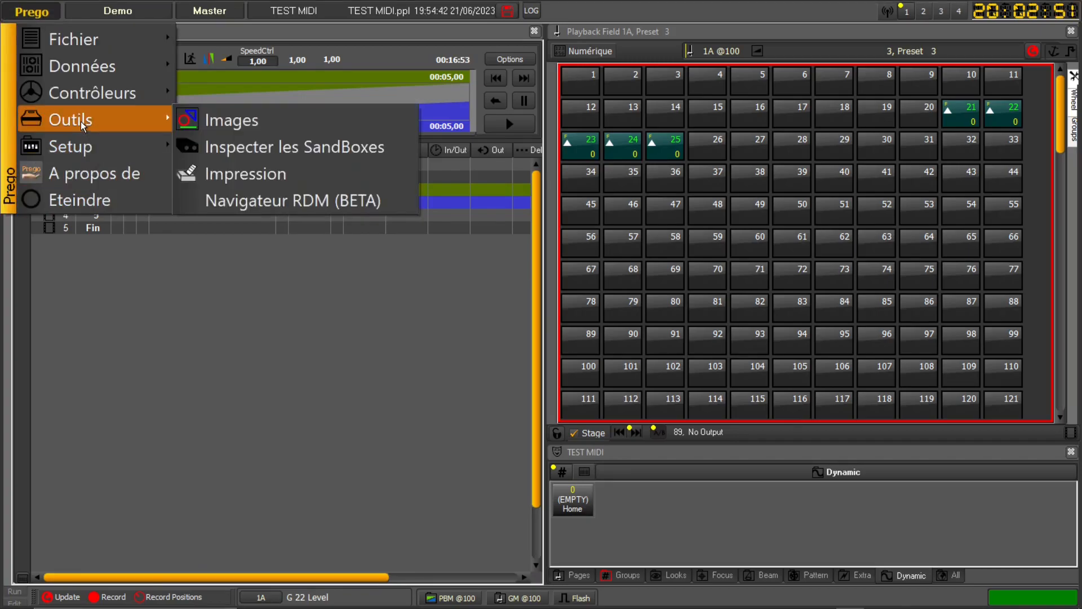
{"action": "mouse_move", "coordinate": [79, 148]}
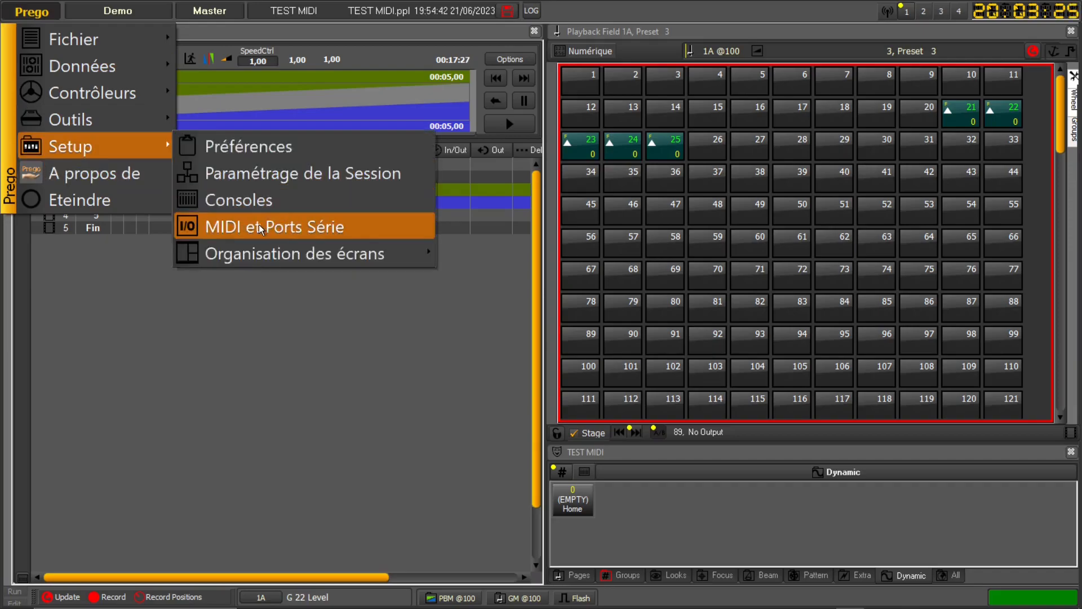
{"action": "left_click", "coordinate": [261, 229]}
{"action": "left_click", "coordinate": [30, 114]}
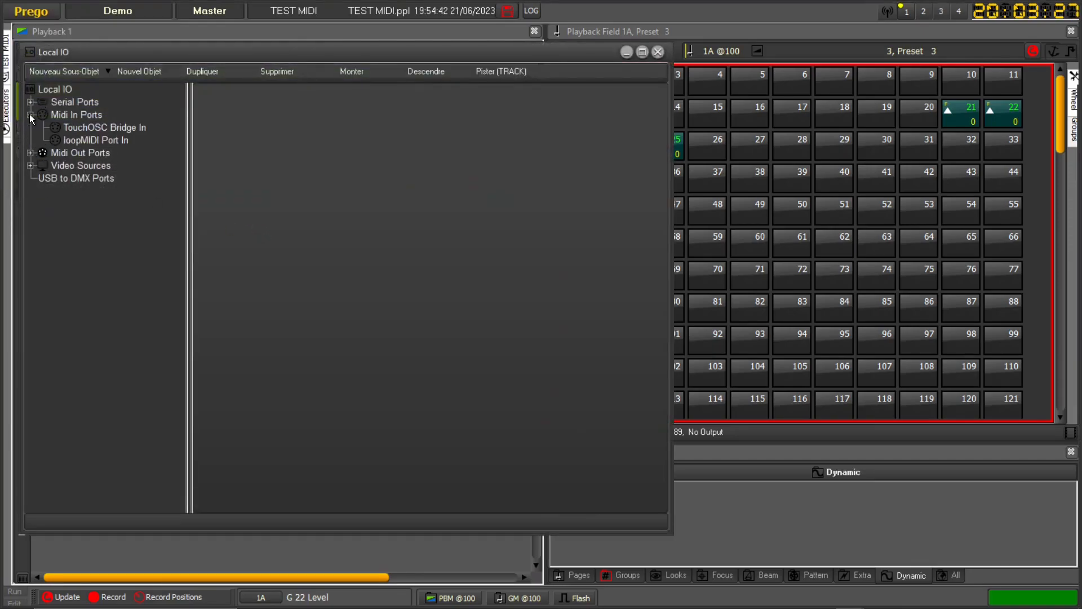
{"action": "left_click", "coordinate": [31, 153]}
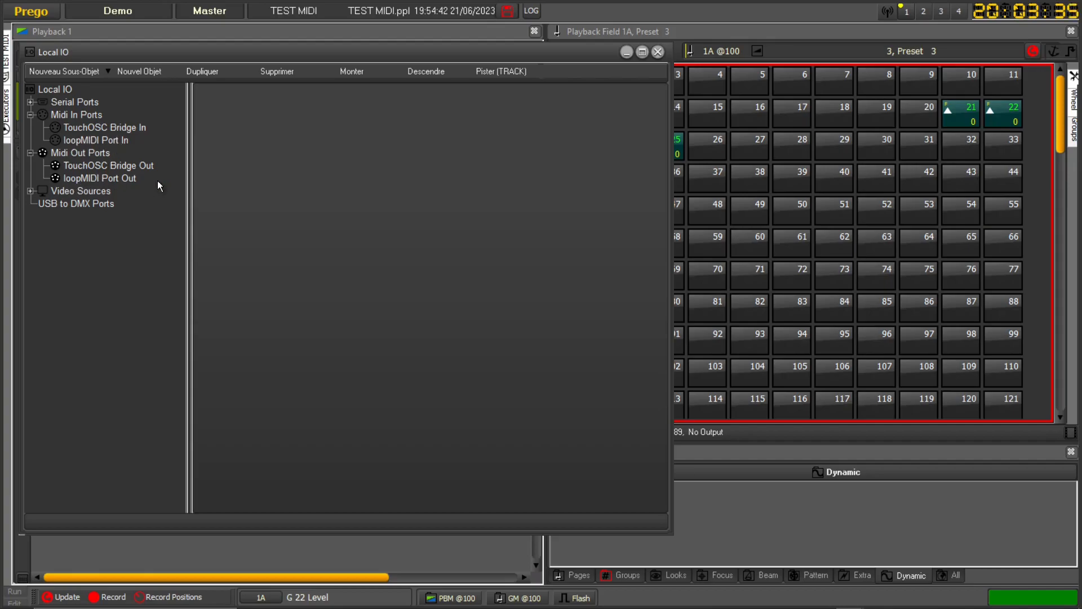
{"action": "left_click", "coordinate": [100, 179]}
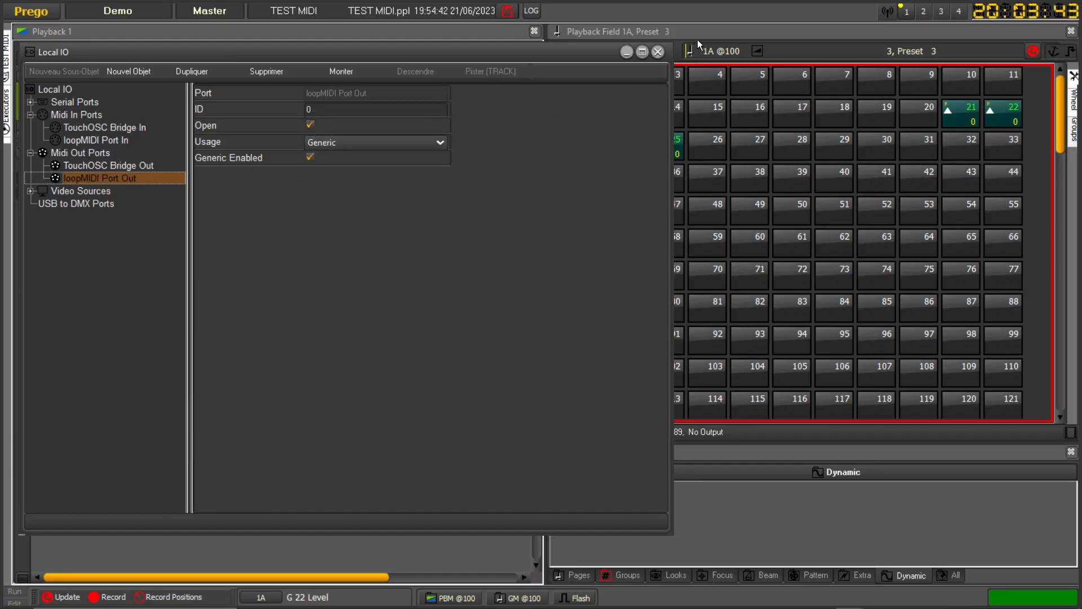
{"action": "left_click", "coordinate": [658, 52]}
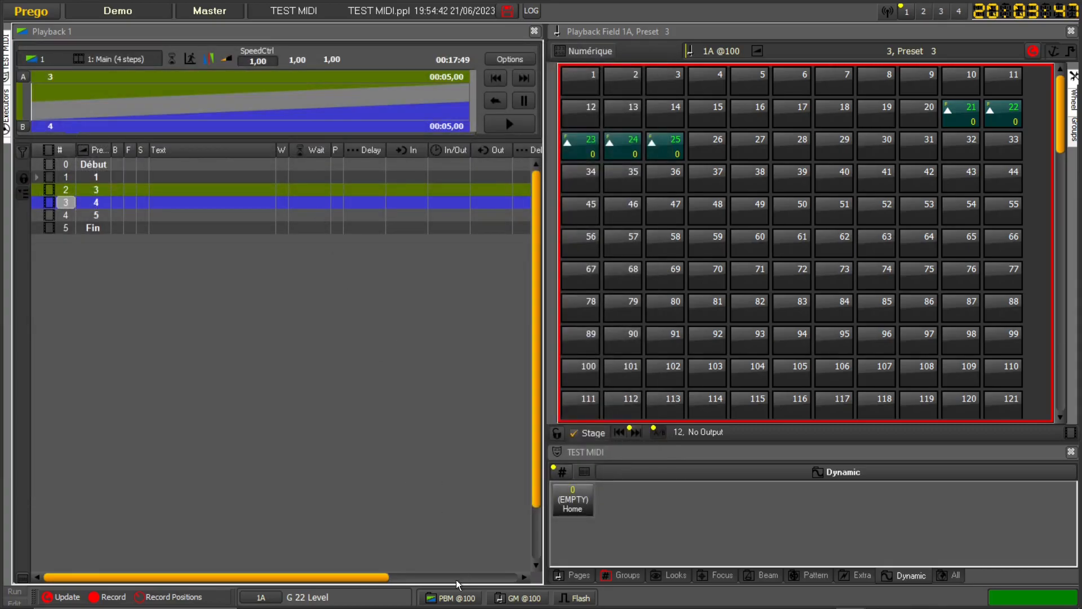
- Switch to Ableton Live and create a new Live Set
{"action": "mouse_move", "coordinate": [459, 606]}
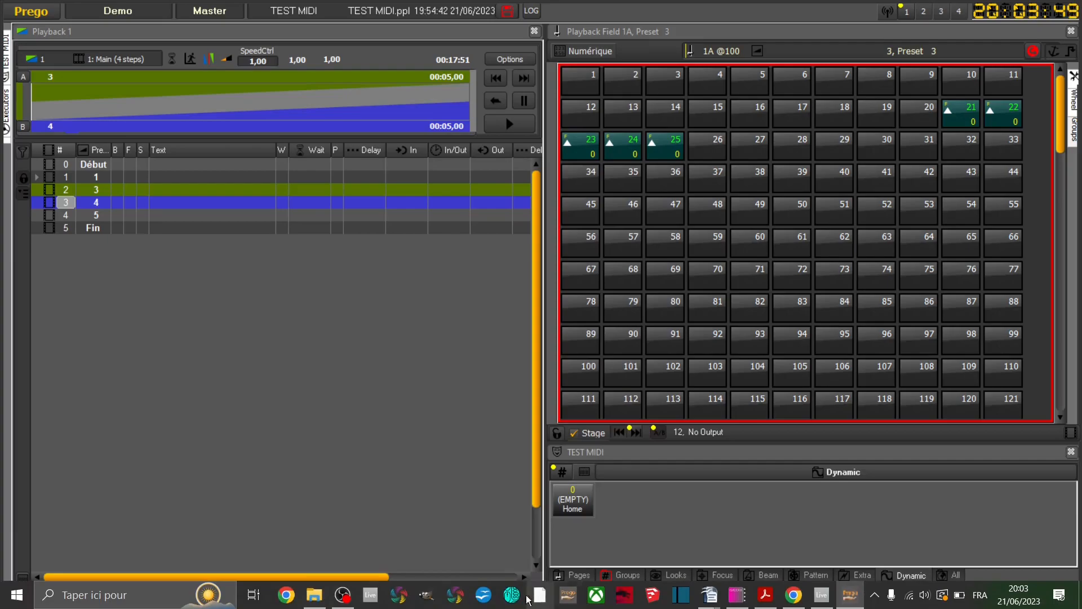
{"action": "left_click", "coordinate": [830, 602]}
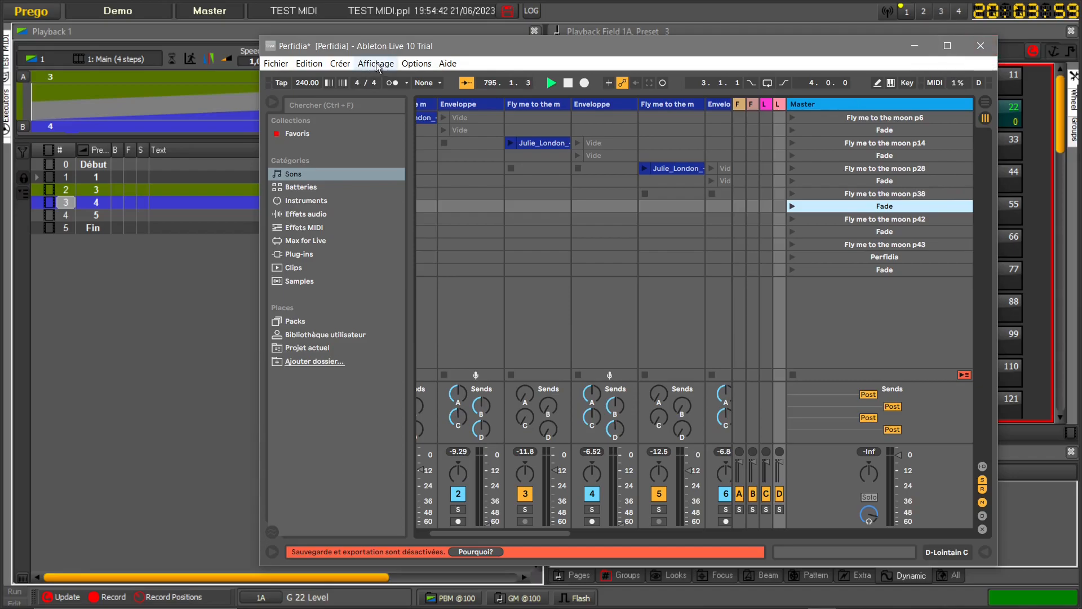
{"action": "left_click", "coordinate": [276, 63]}
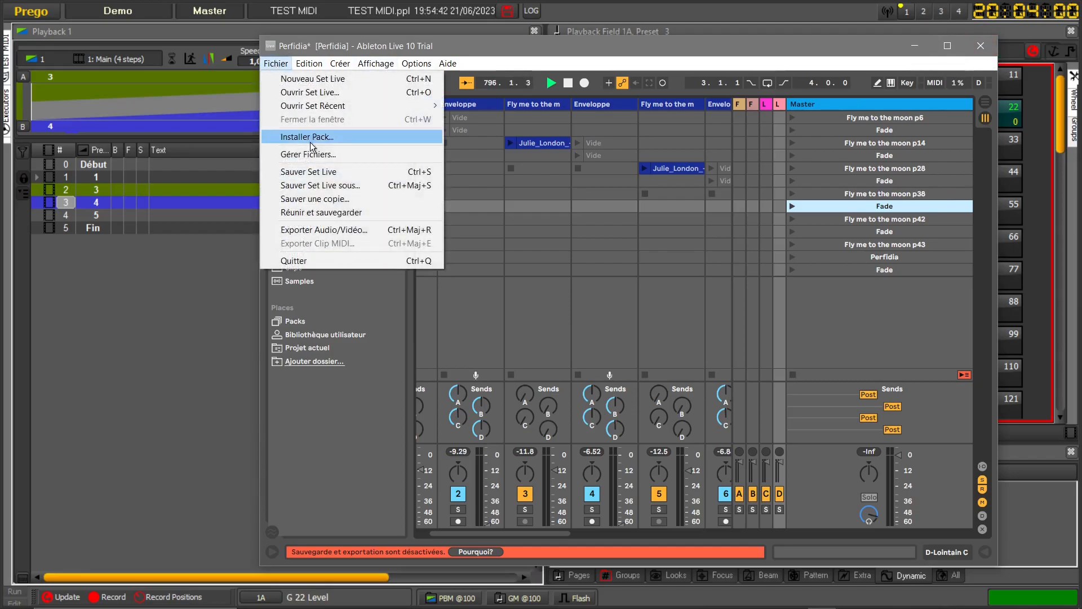
{"action": "left_click", "coordinate": [302, 78]}
{"action": "left_click", "coordinate": [598, 333]}
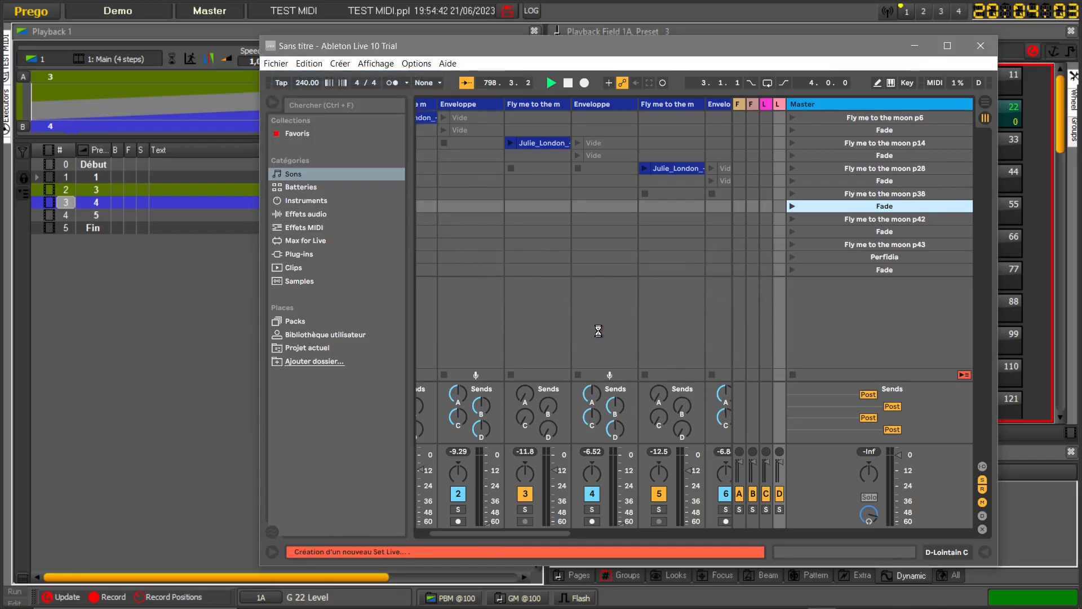
- Reopen the recent Perfidia set and move the Live window clear of the playback list's first columns
{"action": "left_click", "coordinate": [272, 62]}
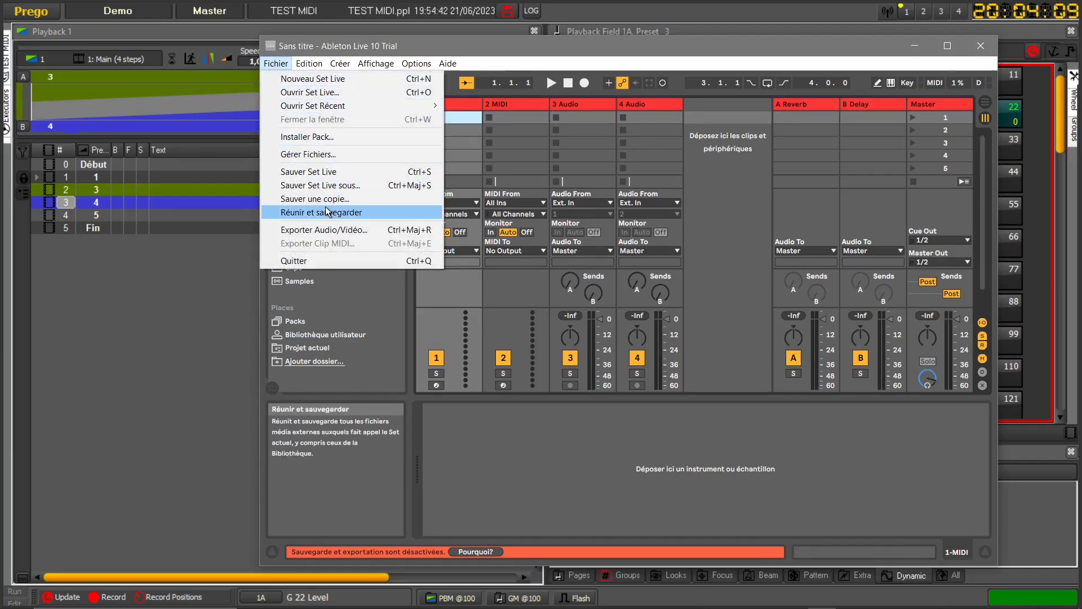
{"action": "mouse_move", "coordinate": [319, 108]}
{"action": "left_click", "coordinate": [465, 107]}
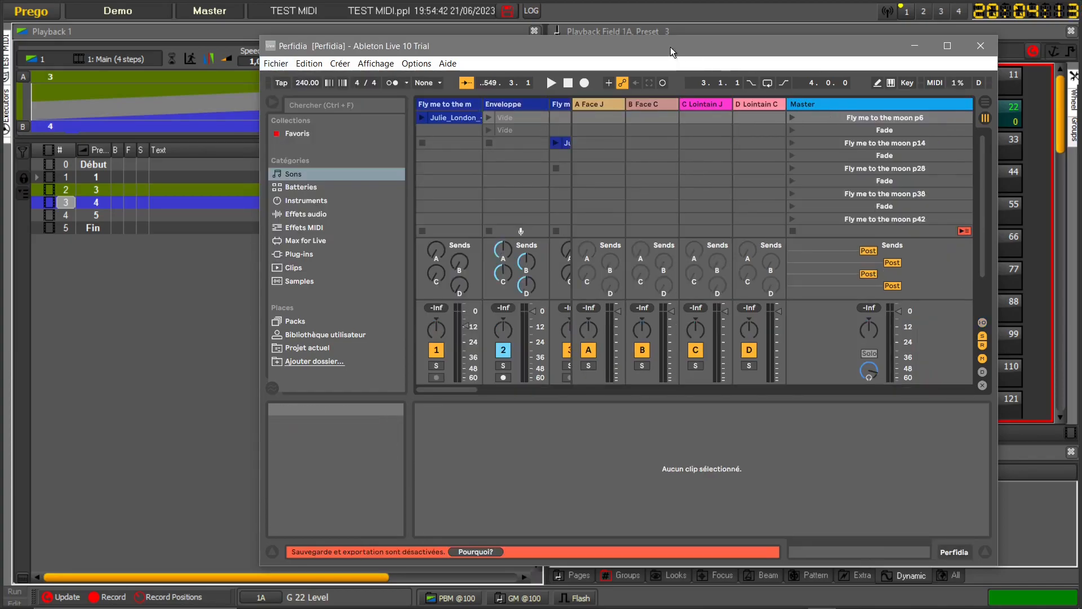
{"action": "left_click_drag", "start_coordinate": [999, 130], "coordinate": [874, 144]}
{"action": "left_click_drag", "start_coordinate": [634, 51], "coordinate": [814, 43]}
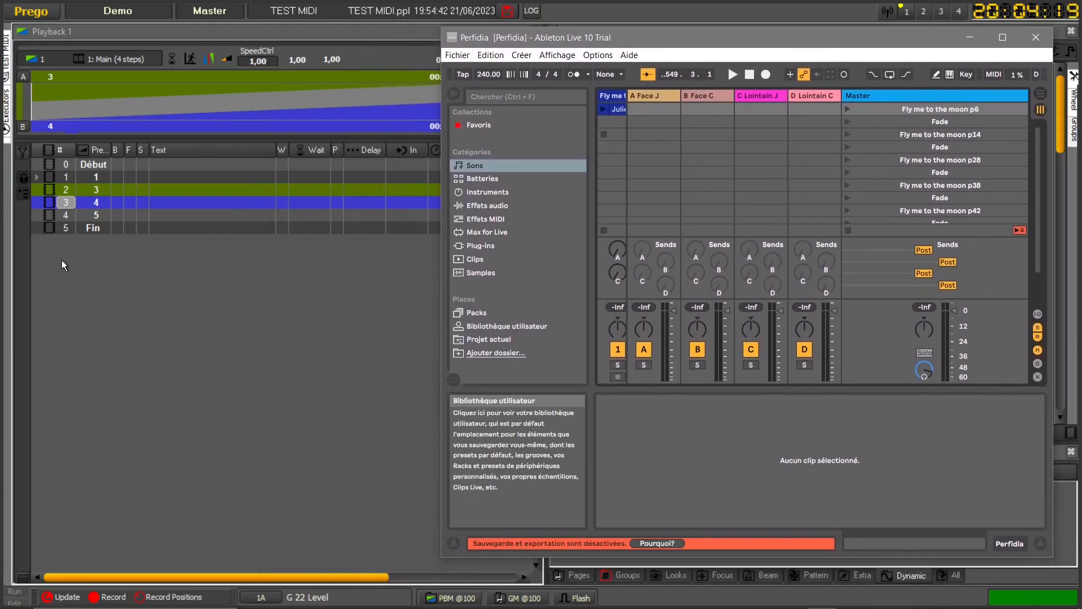
- Insert a new action list in the Action Lists of the TEST MIDI show
{"action": "mouse_move", "coordinate": [7, 67]}
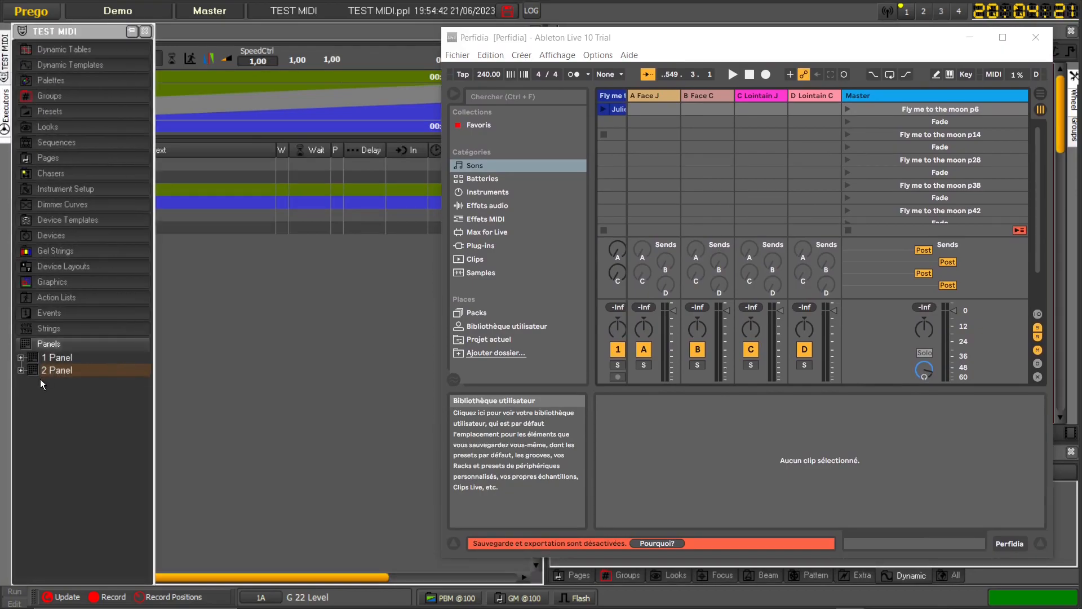
{"action": "left_click", "coordinate": [45, 310]}
{"action": "left_click", "coordinate": [44, 296]}
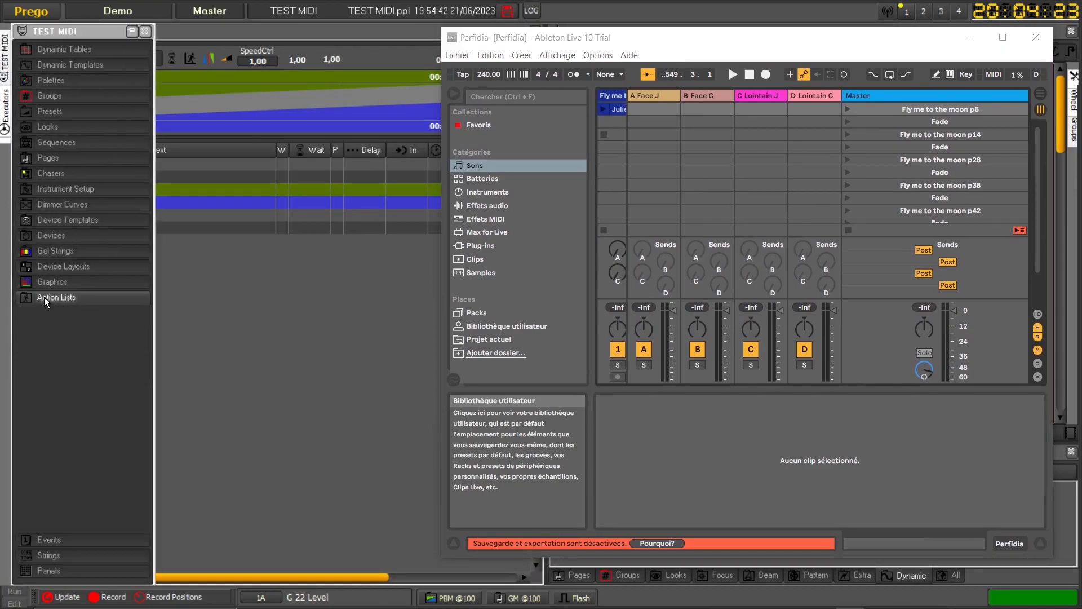
{"action": "right_click", "coordinate": [45, 314]}
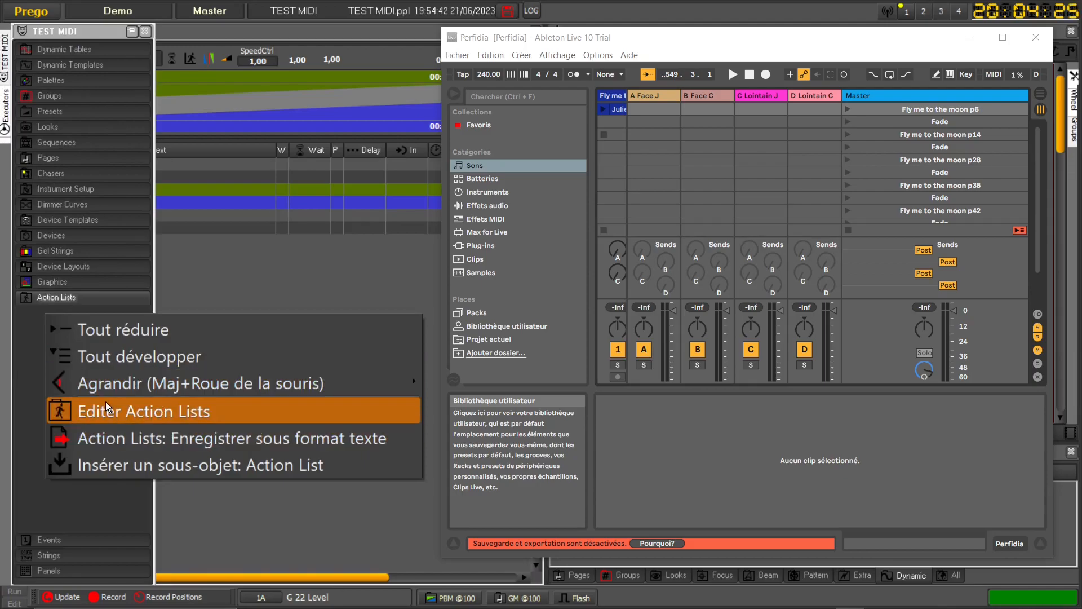
{"action": "left_click", "coordinate": [96, 463]}
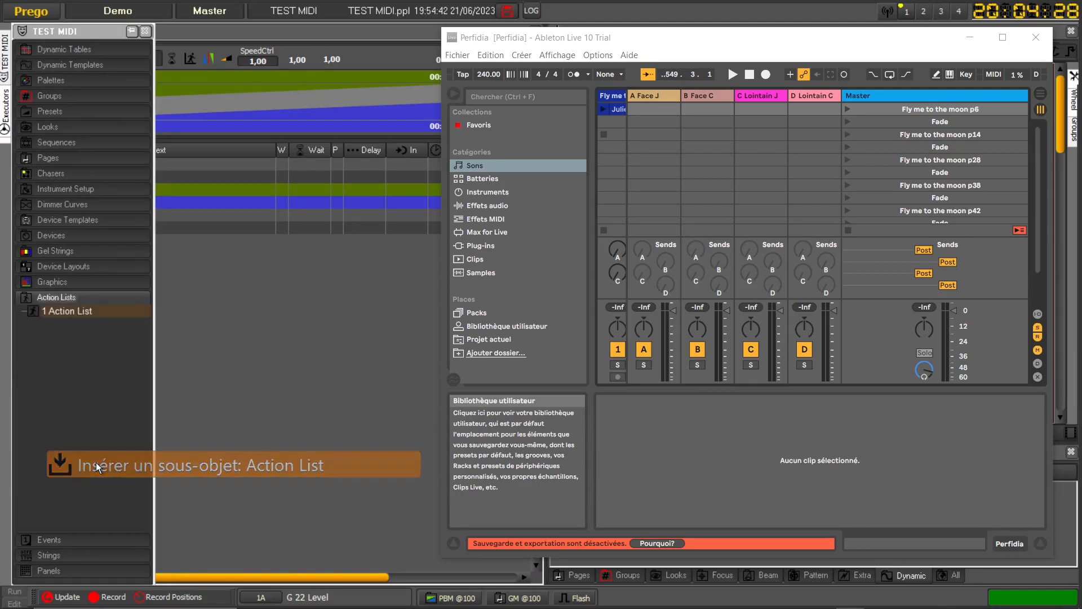
- Open the new action list in a narrowed window beside Ableton Live and delete the list
{"action": "double_click", "coordinate": [54, 311]}
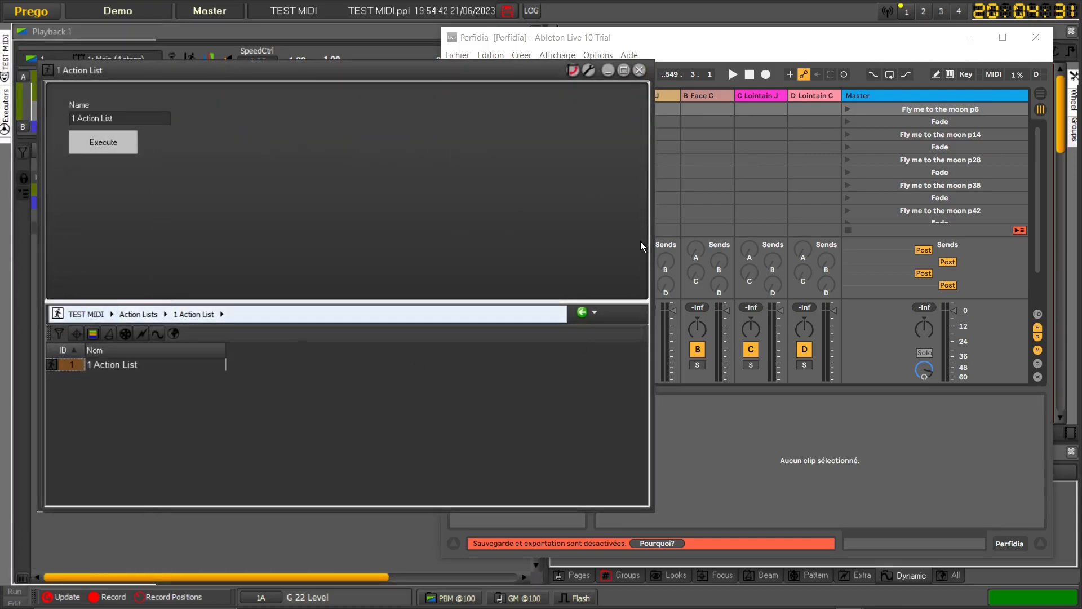
{"action": "left_click_drag", "start_coordinate": [654, 242], "coordinate": [391, 235]}
{"action": "left_click_drag", "start_coordinate": [227, 77], "coordinate": [231, 45]}
{"action": "left_click_drag", "start_coordinate": [116, 266], "coordinate": [116, 159]}
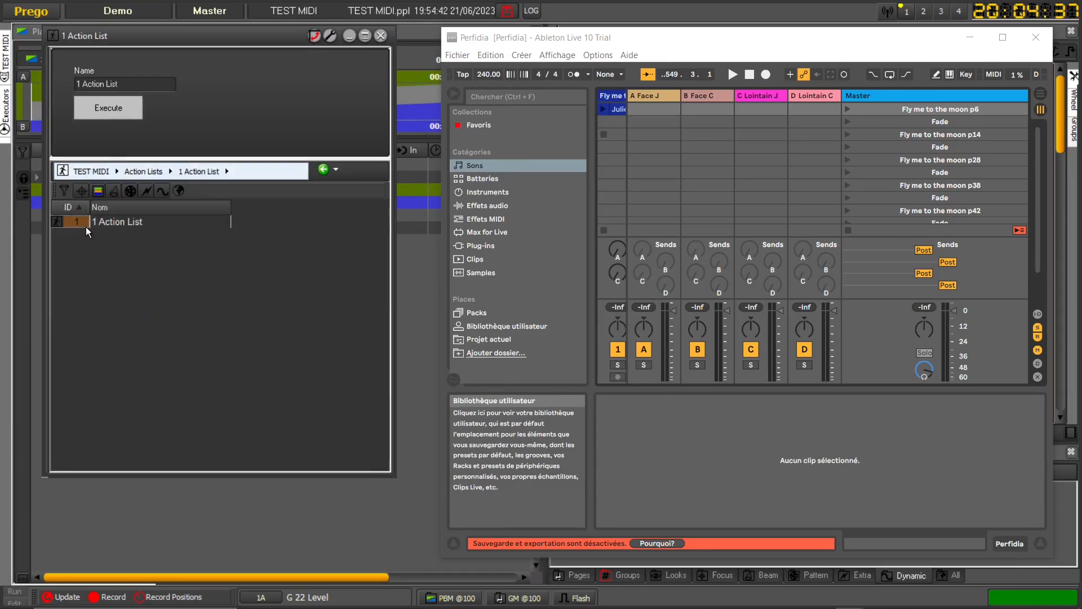
{"action": "left_click_drag", "start_coordinate": [133, 36], "coordinate": [178, 105]}
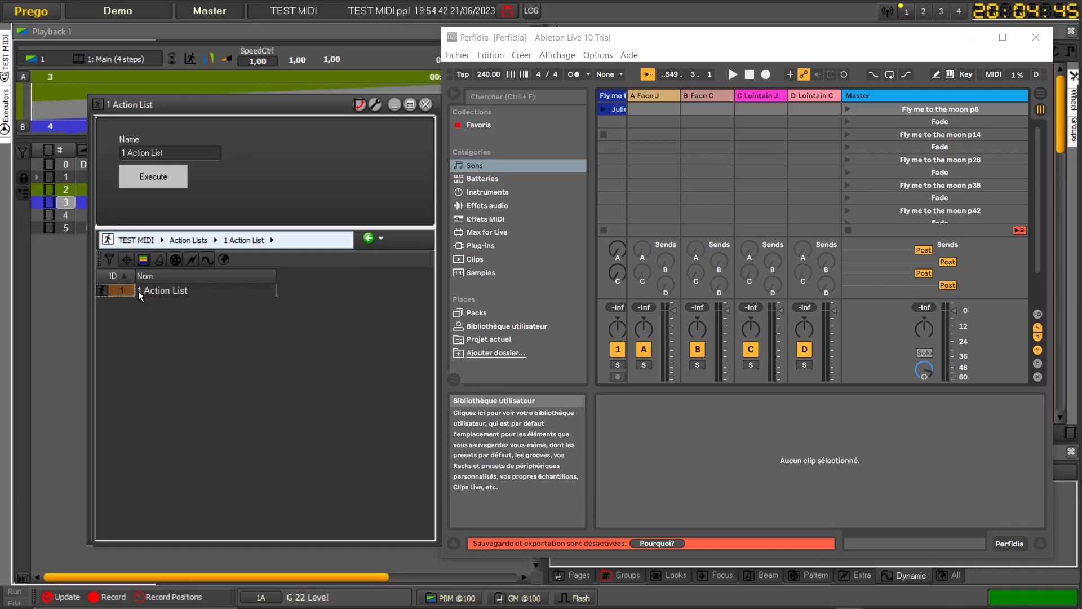
{"action": "key", "text": "Delete"}
{"action": "key", "text": "Return"}
- Insert a fresh action list in the empty Action Lists section and open it for editing
{"action": "left_click", "coordinate": [7, 53]}
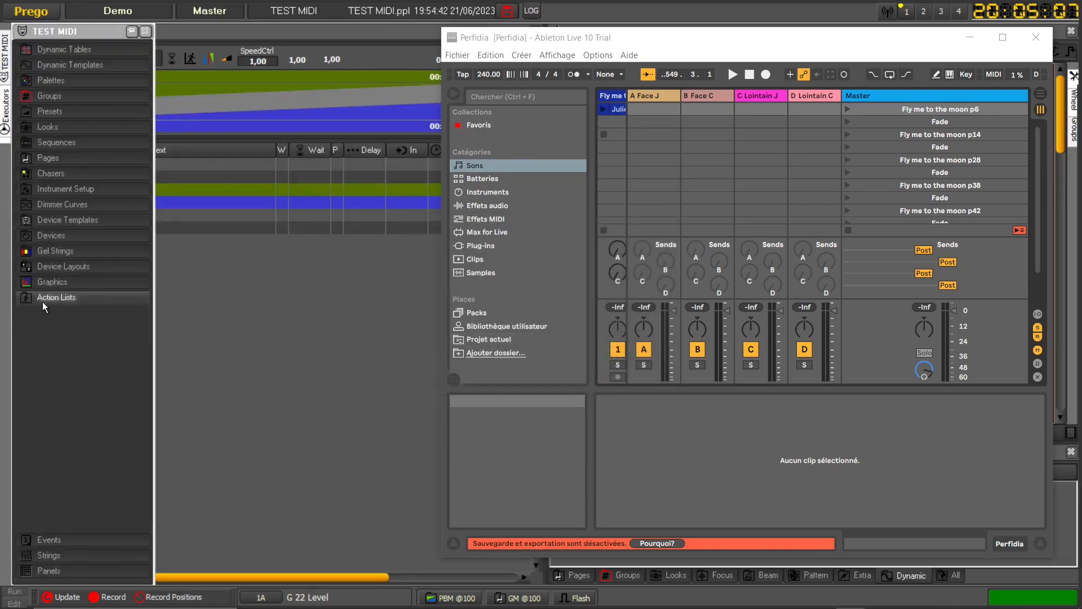
{"action": "right_click", "coordinate": [47, 333]}
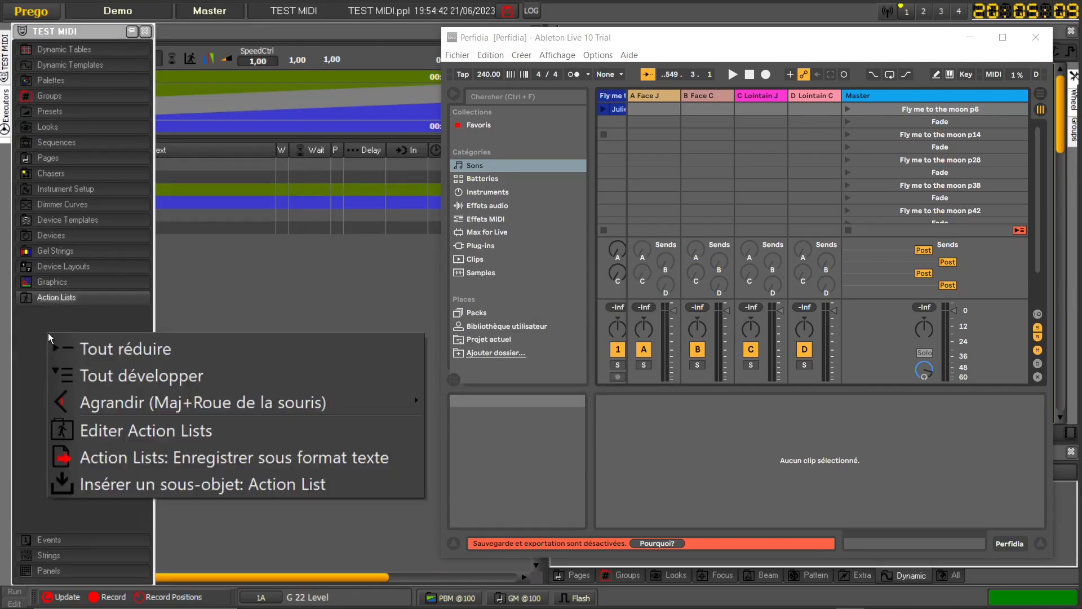
{"action": "left_click", "coordinate": [113, 484]}
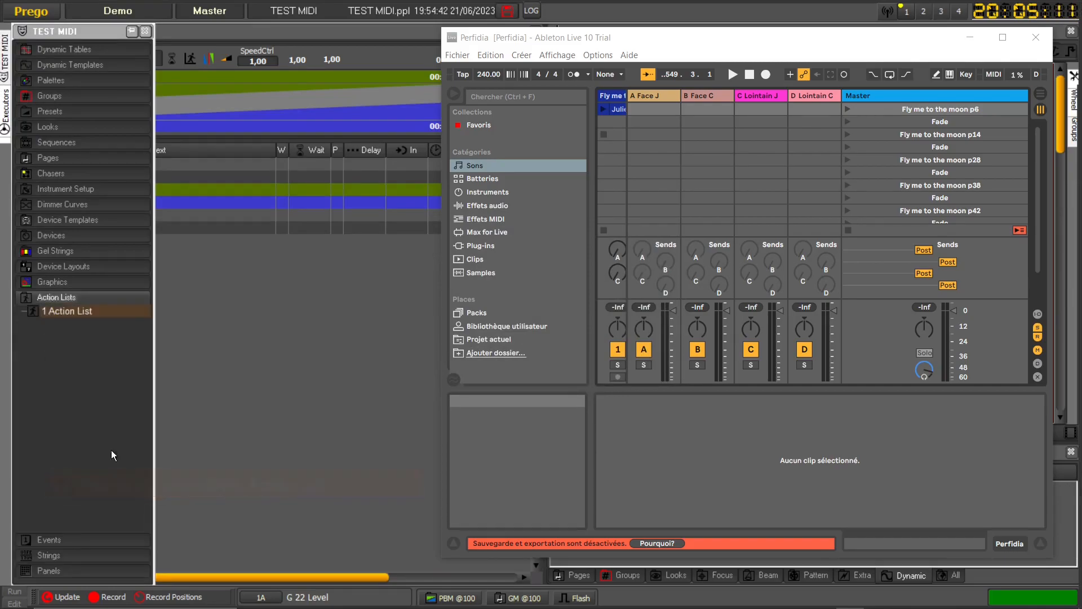
{"action": "left_click", "coordinate": [52, 315]}
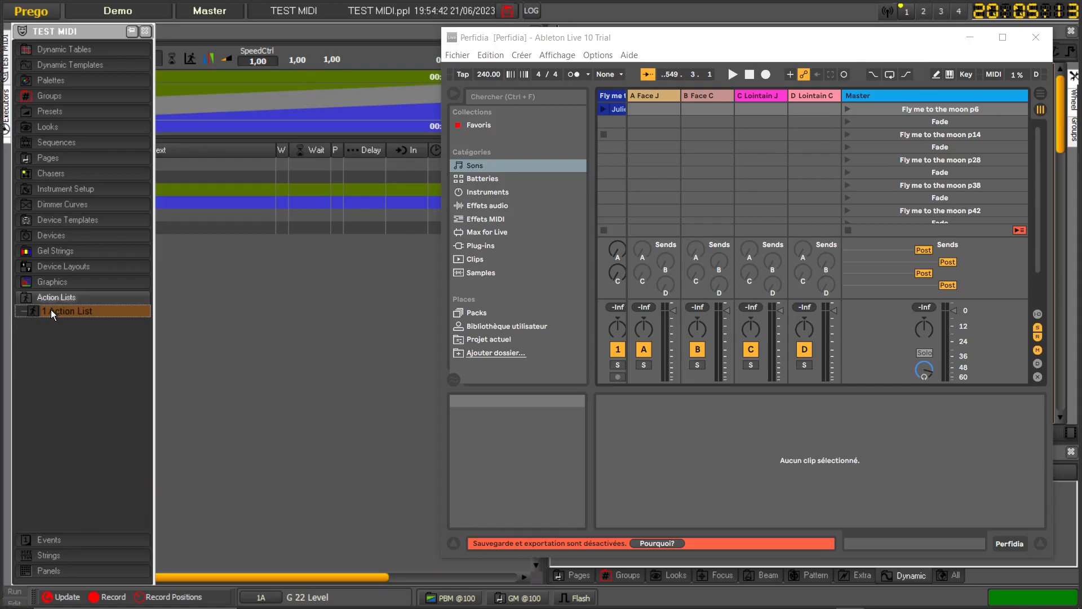
{"action": "double_click", "coordinate": [51, 310]}
- Rename the action list as GO LIVE
{"action": "left_click_drag", "start_coordinate": [136, 137], "coordinate": [89, 136]}
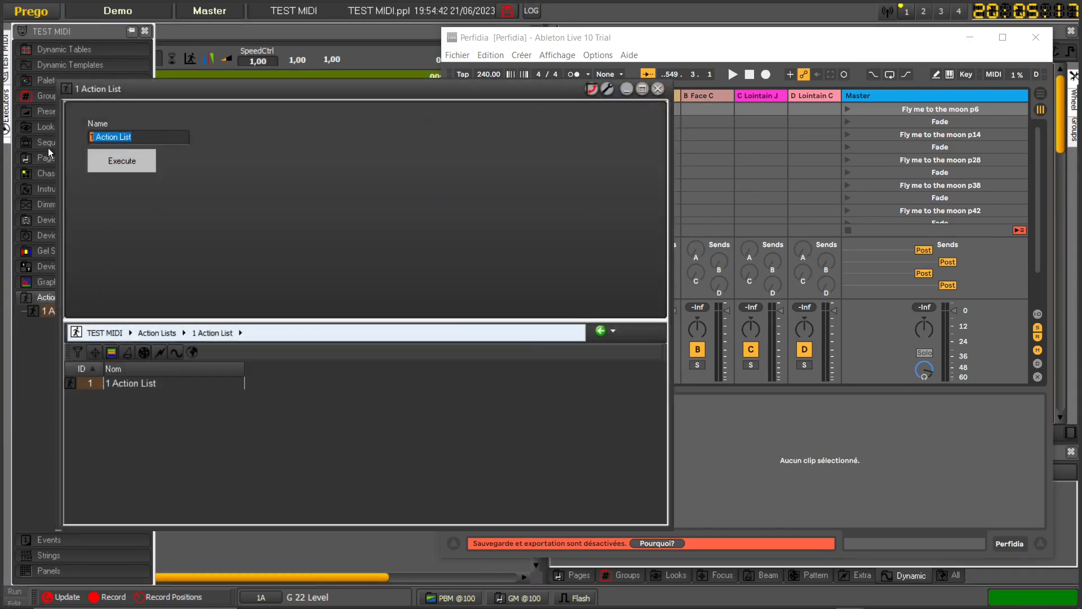
{"action": "type", "text": "GOLIVE"}
{"action": "left_click", "coordinate": [102, 137]}
{"action": "left_click", "coordinate": [104, 385]}
{"action": "left_click", "coordinate": [130, 384]}
{"action": "left_click", "coordinate": [131, 407]}
- Insert an action in the GO LIVE list, with What set to MIDI and the command type set to Command
{"action": "right_click", "coordinate": [89, 380]}
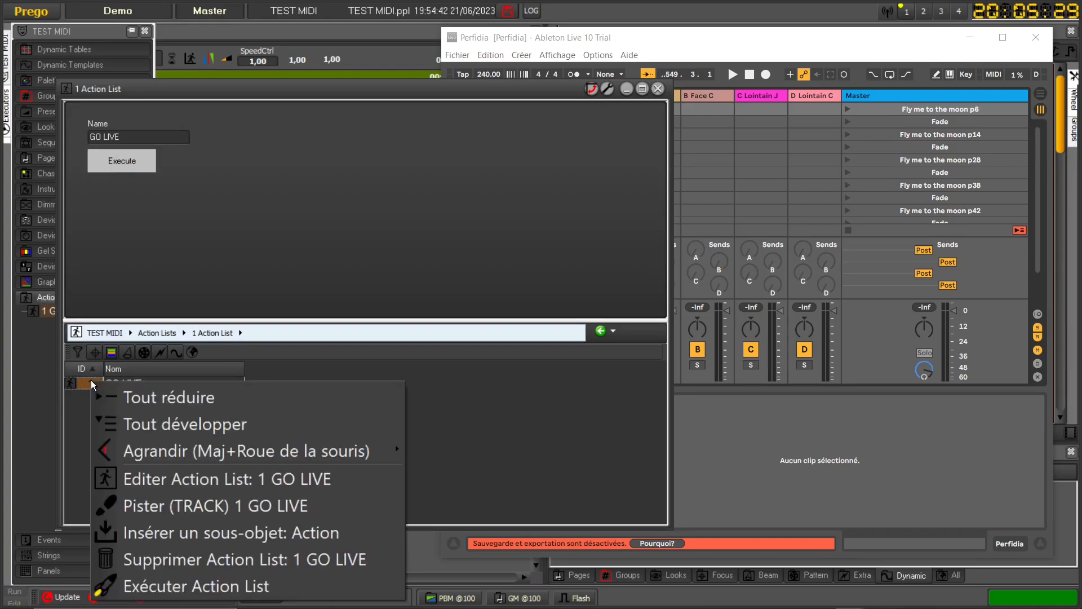
{"action": "left_click", "coordinate": [187, 533]}
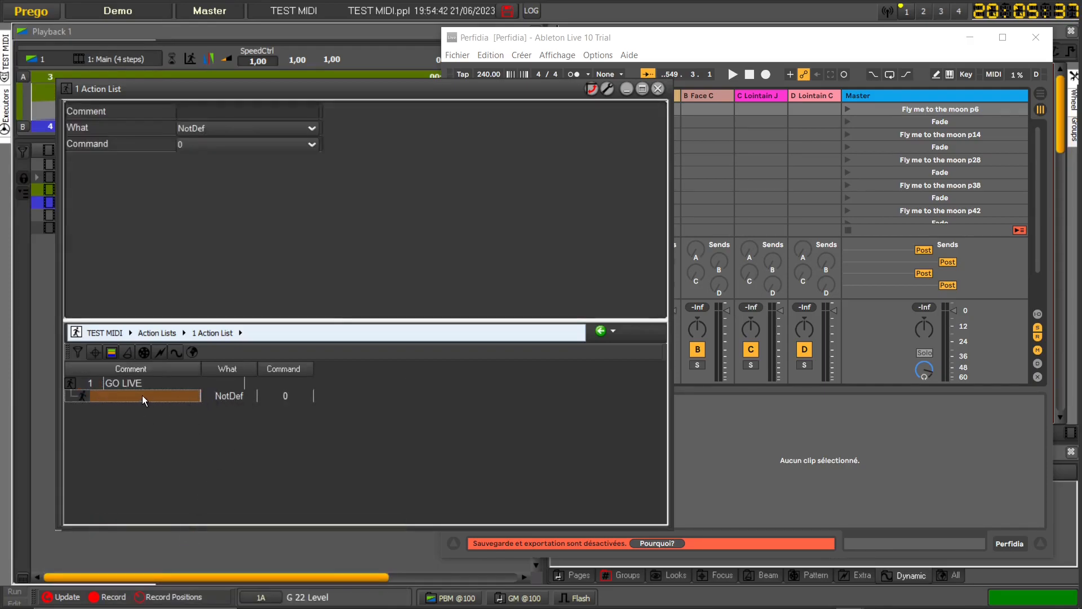
{"action": "left_click", "coordinate": [236, 395]}
{"action": "left_click", "coordinate": [236, 395]}
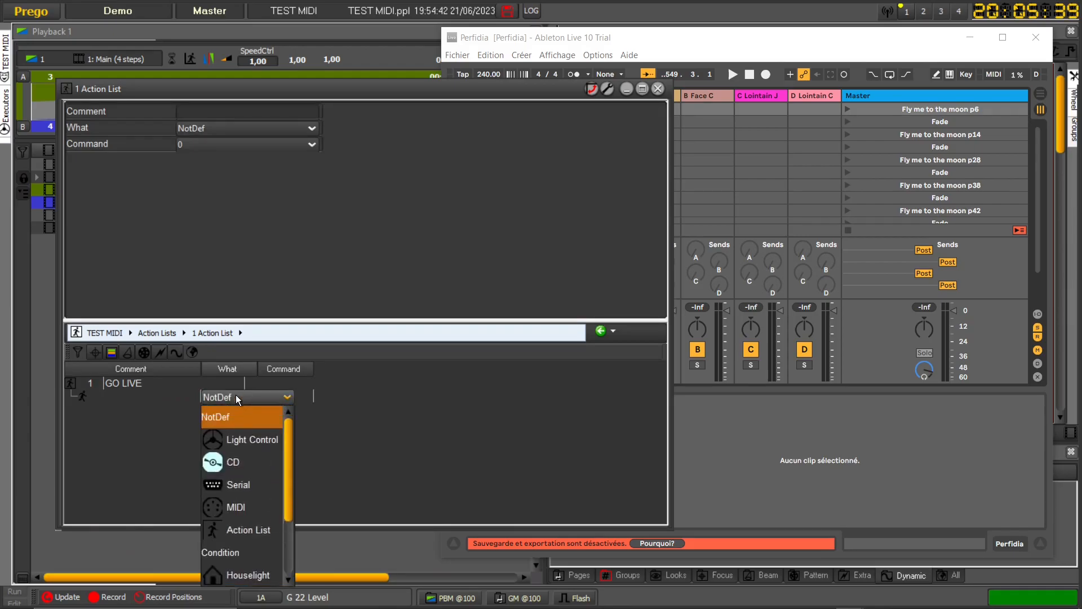
{"action": "left_click", "coordinate": [256, 507]}
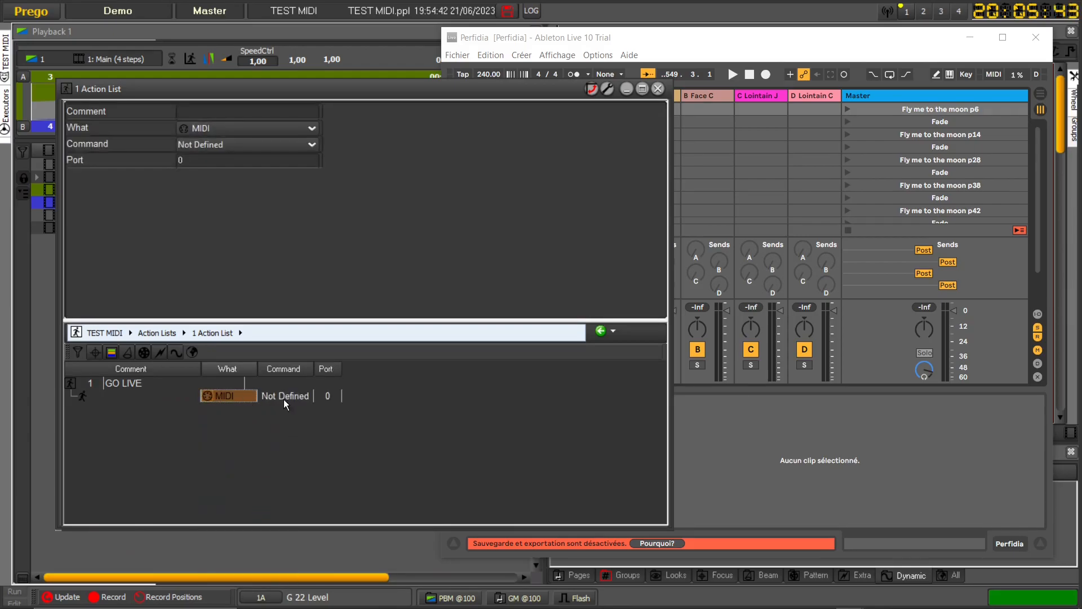
{"action": "left_click", "coordinate": [288, 397]}
{"action": "left_click", "coordinate": [287, 396]}
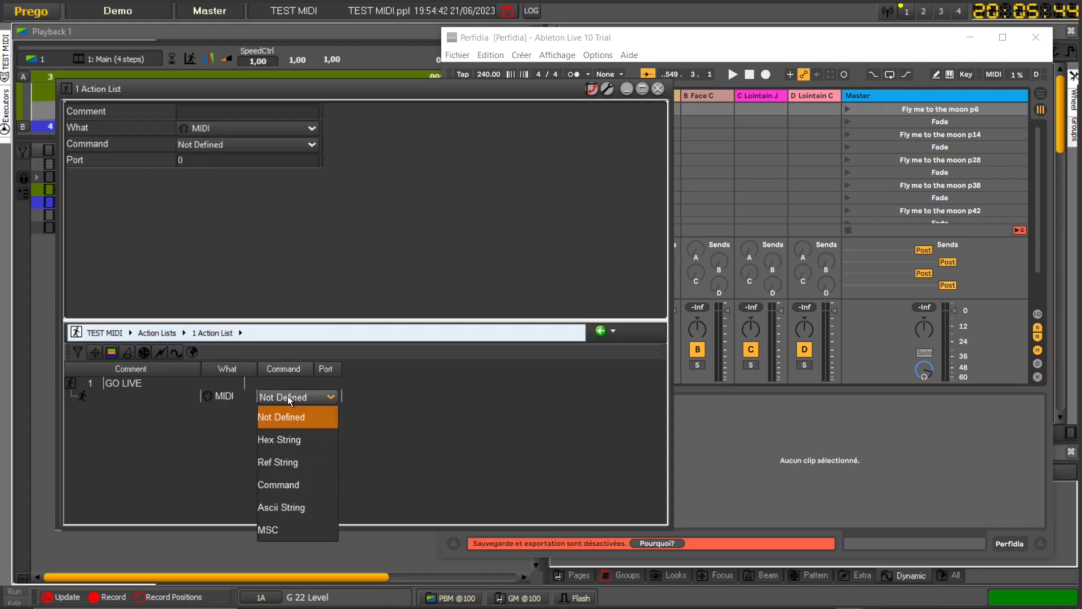
{"action": "left_click", "coordinate": [298, 486]}
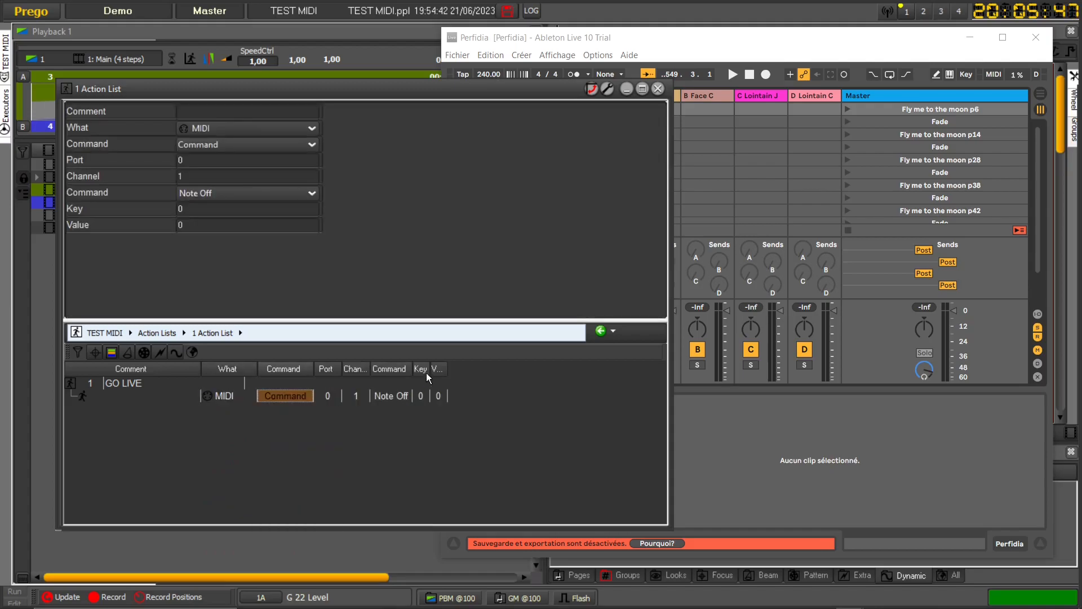
- Widen the Key and Value columns and set the MIDI action's message type to Note On
{"action": "left_click_drag", "start_coordinate": [447, 369], "coordinate": [580, 368]}
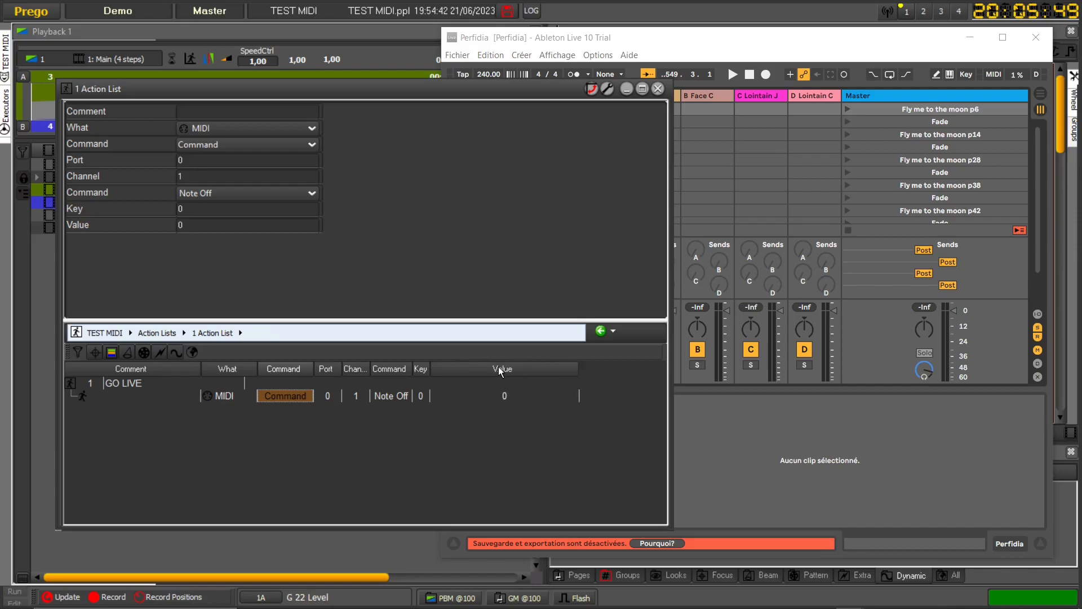
{"action": "left_click_drag", "start_coordinate": [433, 367], "coordinate": [487, 368]}
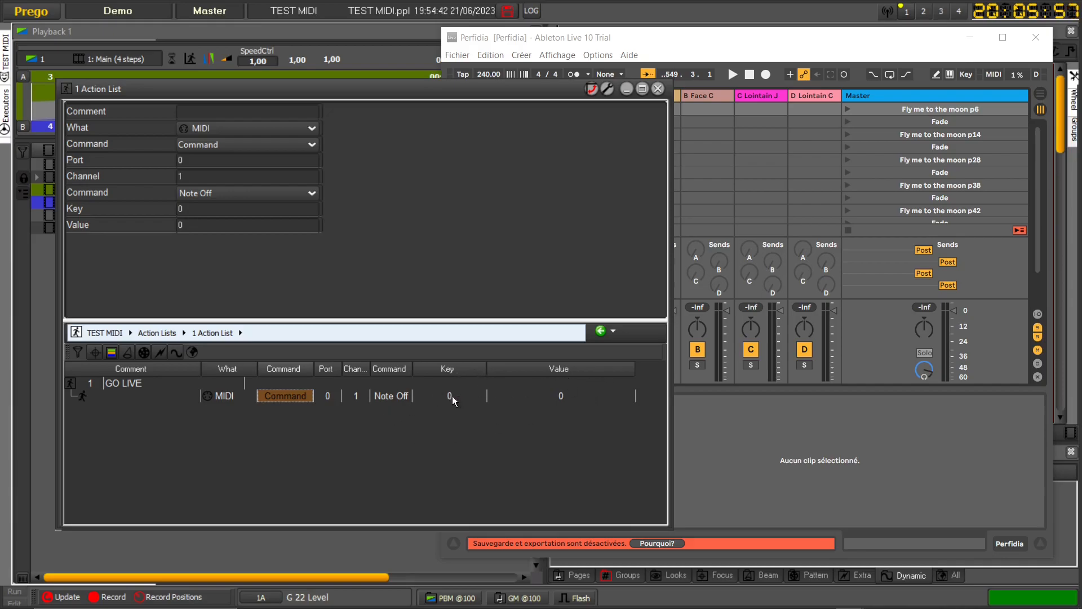
{"action": "left_click", "coordinate": [399, 398]}
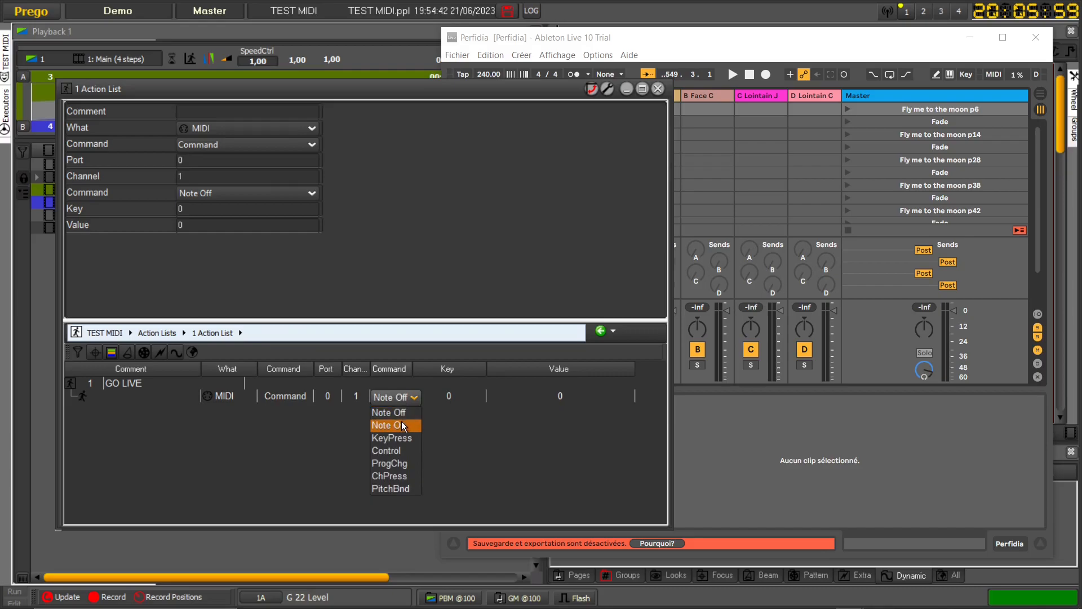
{"action": "left_click", "coordinate": [403, 425]}
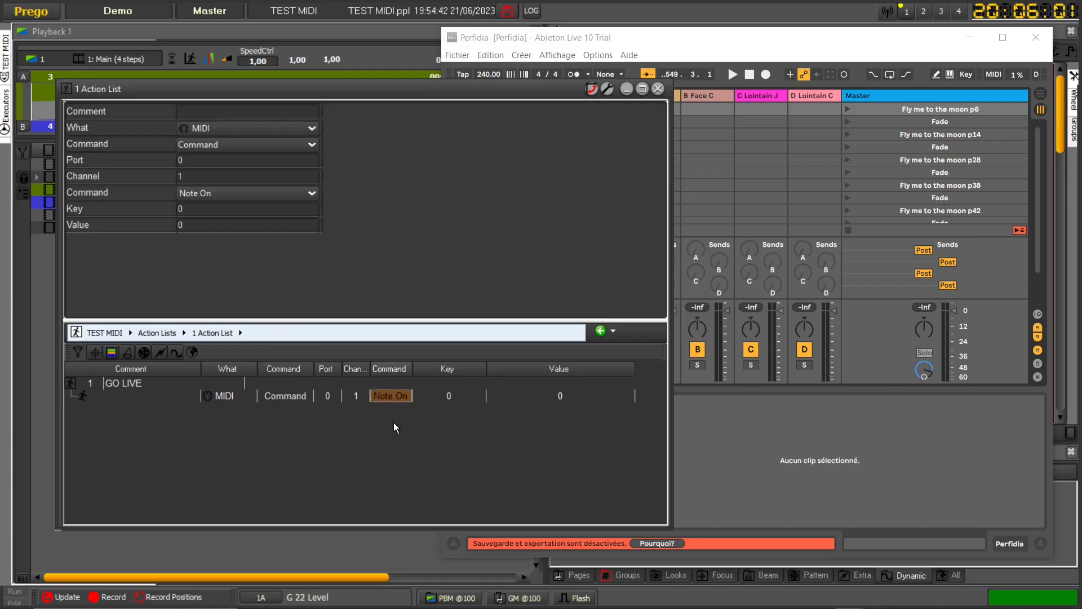
- Set the Note On action's key to 1 and its value to 127
{"action": "left_click", "coordinate": [447, 396]}
{"action": "type", "text": "1"}
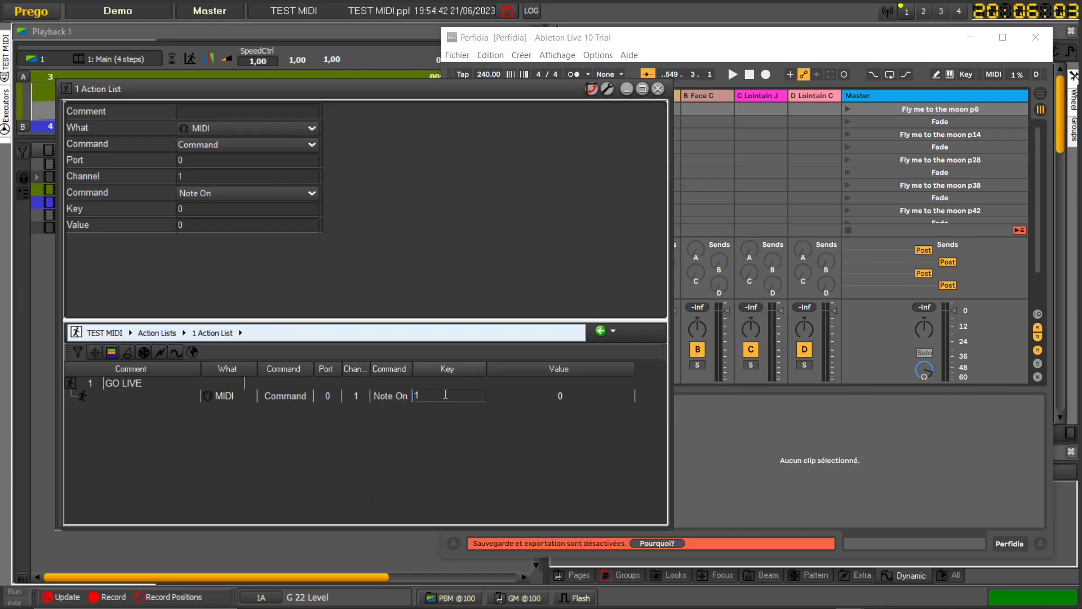
{"action": "key", "text": "Return"}
{"action": "left_click", "coordinate": [566, 396]}
{"action": "type", "text": "127"}
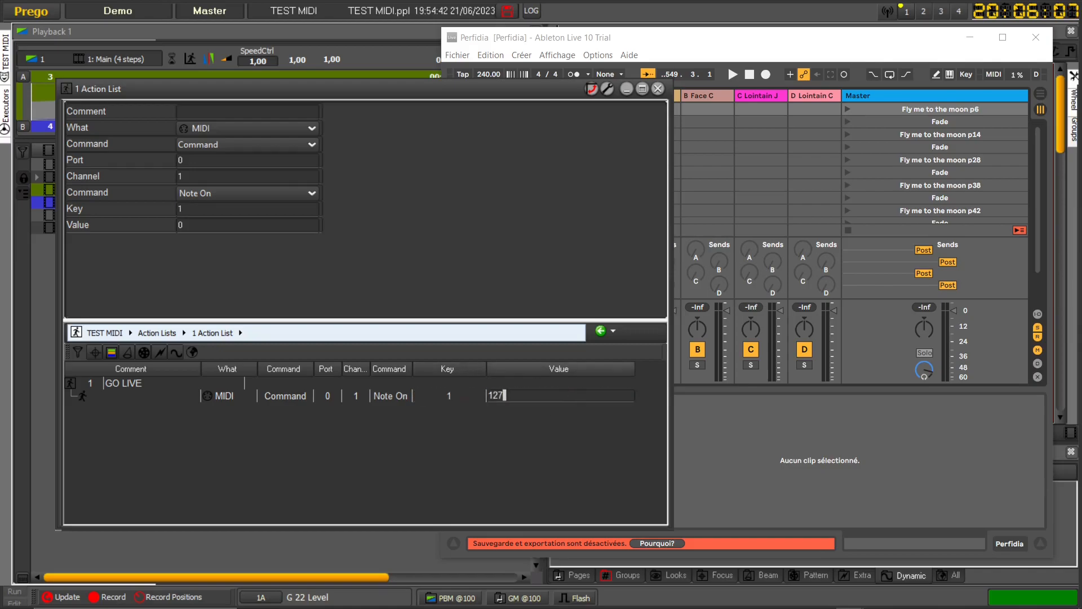
{"action": "key", "text": "Return"}
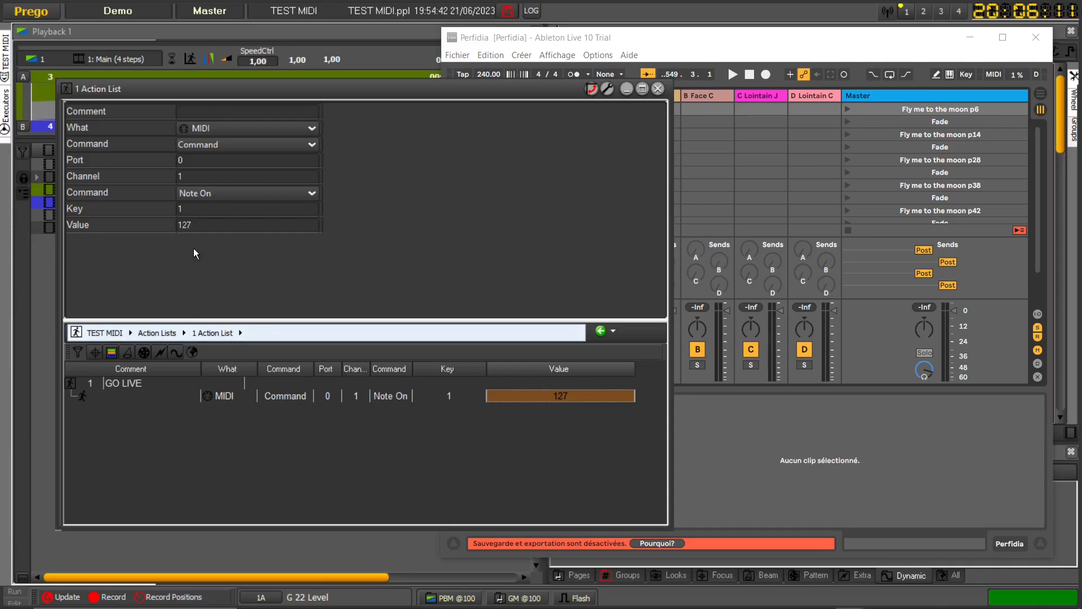
- Execute the GO LIVE list with Ableton Live's MIDI input indicator in view to check that the note is received
{"action": "left_click", "coordinate": [124, 384]}
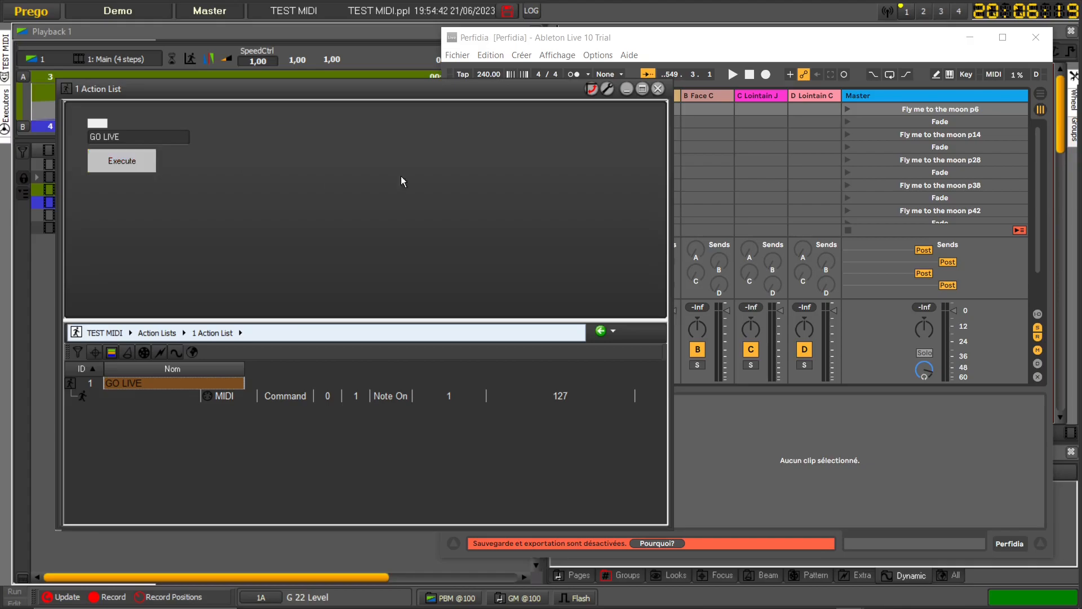
{"action": "mouse_move", "coordinate": [664, 45]}
{"action": "left_mouse_down"}
{"action": "mouse_move", "coordinate": [612, 39]}
{"action": "mouse_move", "coordinate": [660, 45]}
{"action": "left_mouse_up"}
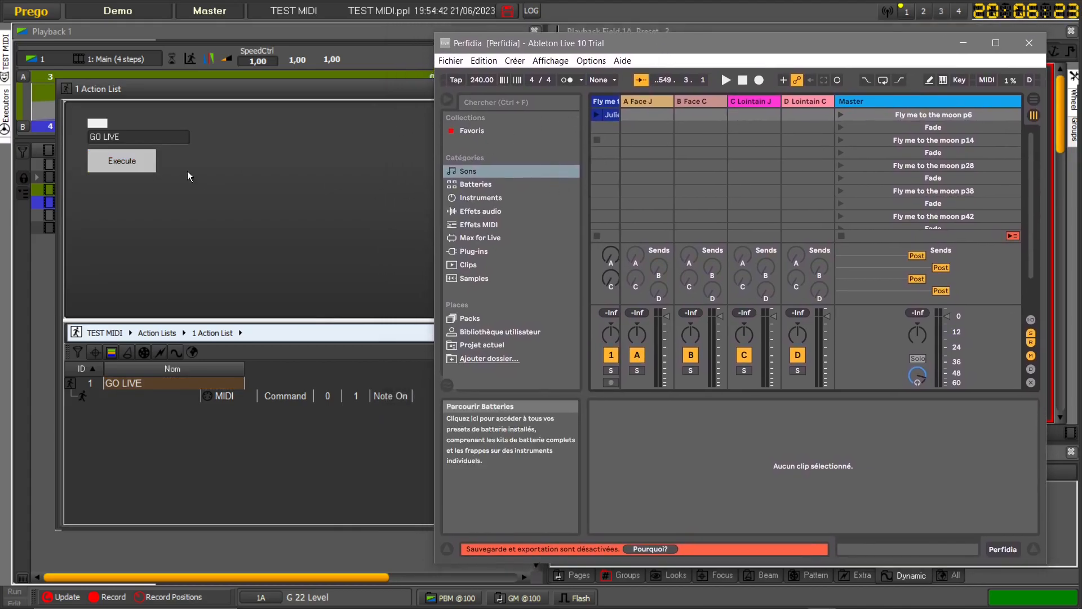
{"action": "left_click", "coordinate": [113, 165]}
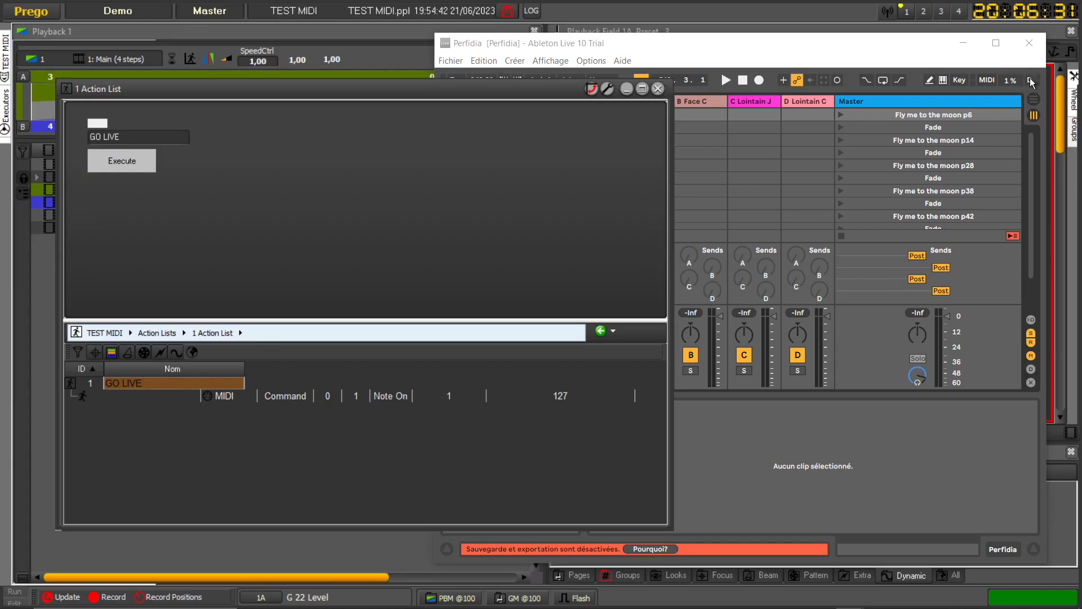
{"action": "left_click", "coordinate": [118, 163]}
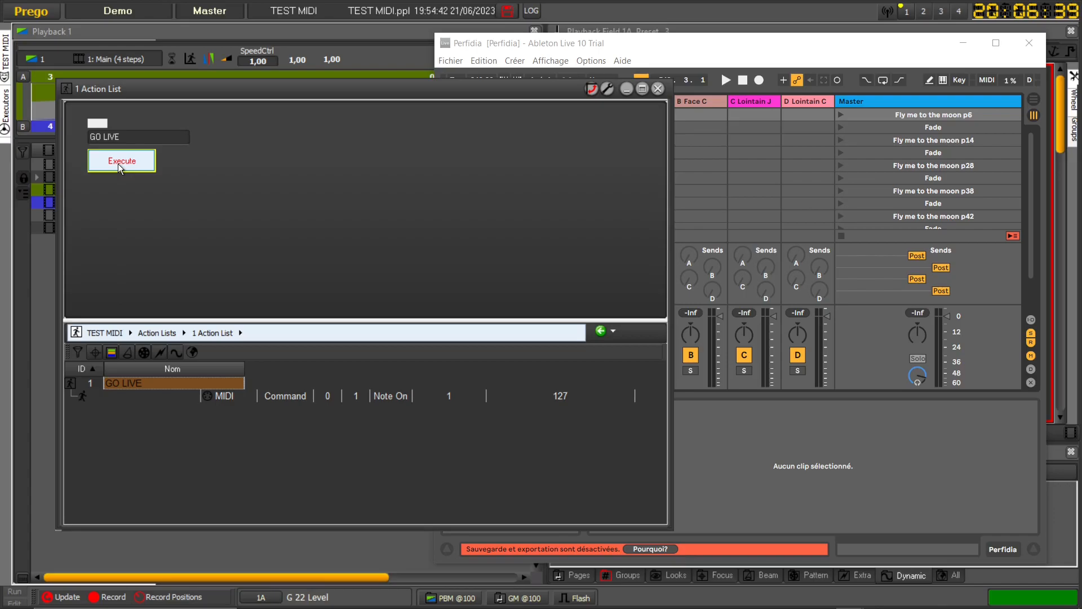
- Narrow the action list window, then MIDI-map Ableton Live's scene launch control to the note sent by executing GO LIVE, and leave mapping mode
{"action": "left_click_drag", "start_coordinate": [668, 159], "coordinate": [496, 159]}
{"action": "left_click_drag", "start_coordinate": [402, 90], "coordinate": [376, 89]}
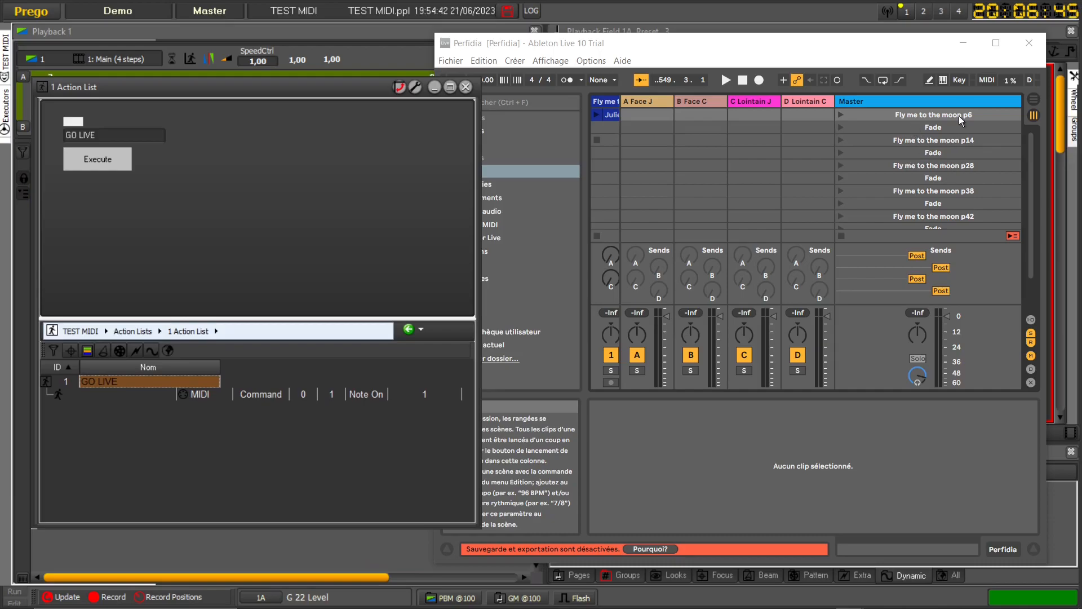
{"action": "left_click", "coordinate": [988, 82]}
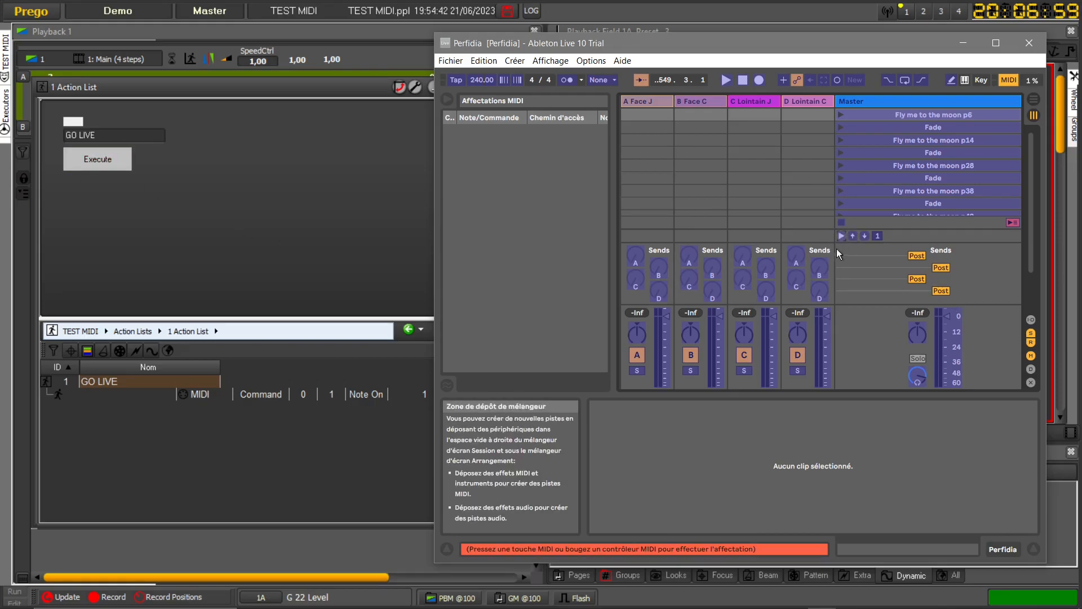
{"action": "left_click", "coordinate": [100, 161]}
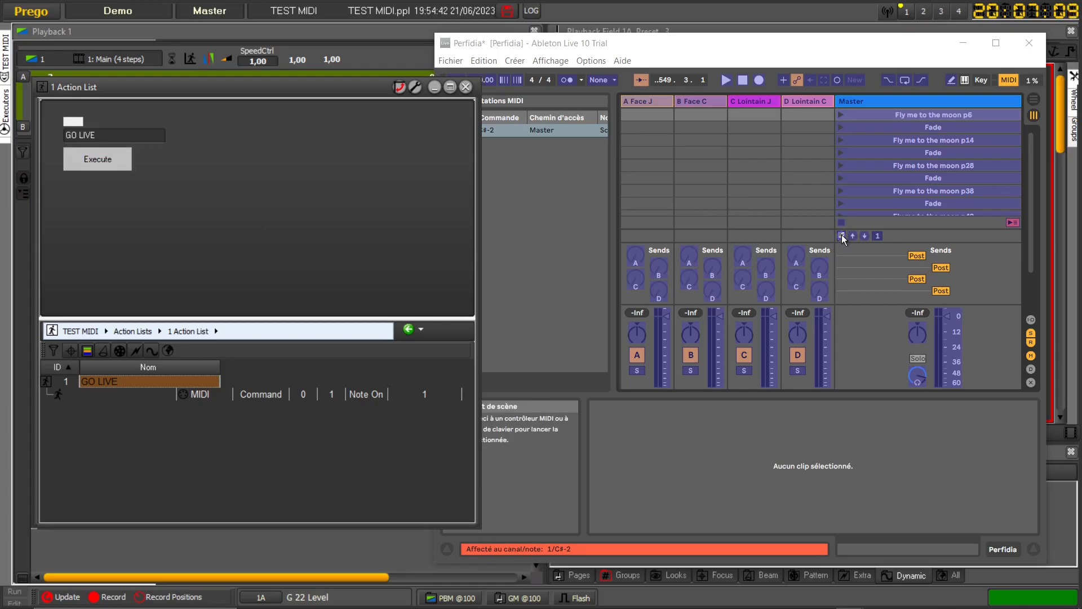
{"action": "left_click", "coordinate": [1009, 80]}
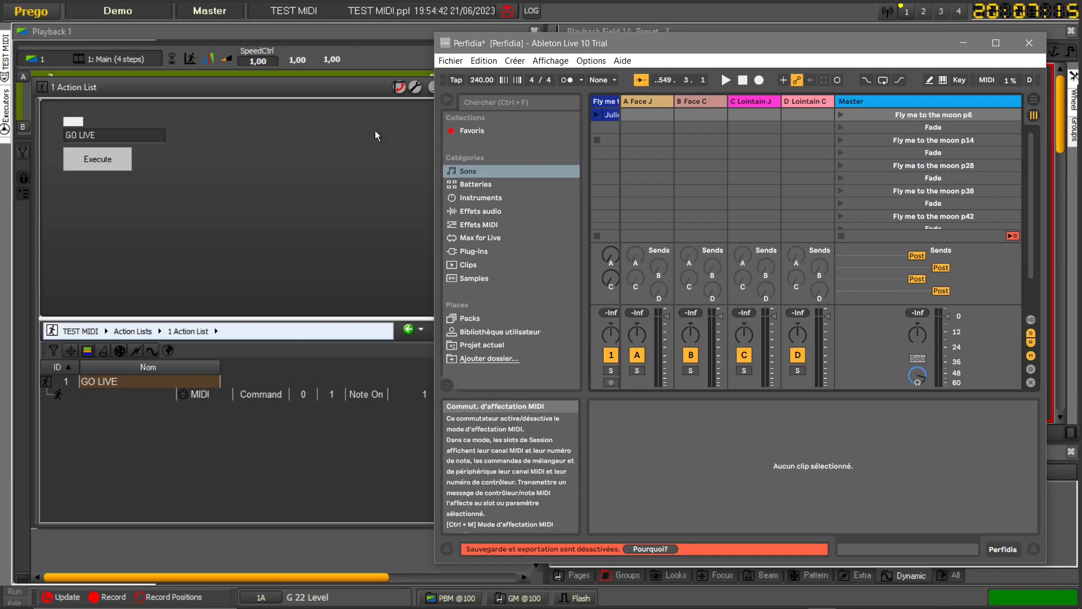
- Execute GO LIVE to launch the selected scene in Ableton Live, and slightly widen and raise the action list window
{"action": "left_click", "coordinate": [89, 159]}
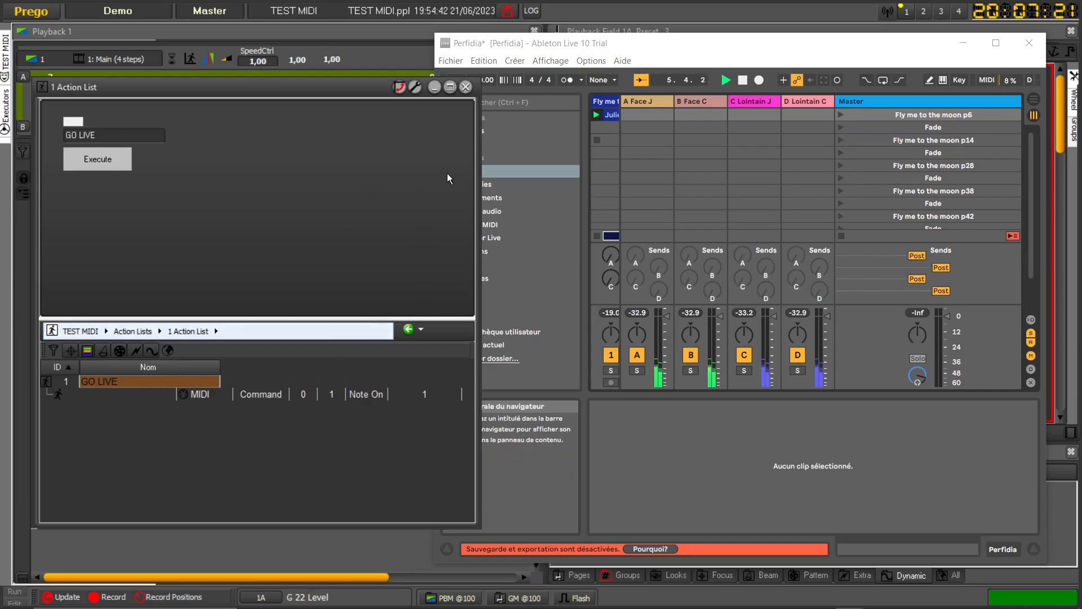
{"action": "left_click_drag", "start_coordinate": [476, 172], "coordinate": [497, 173]}
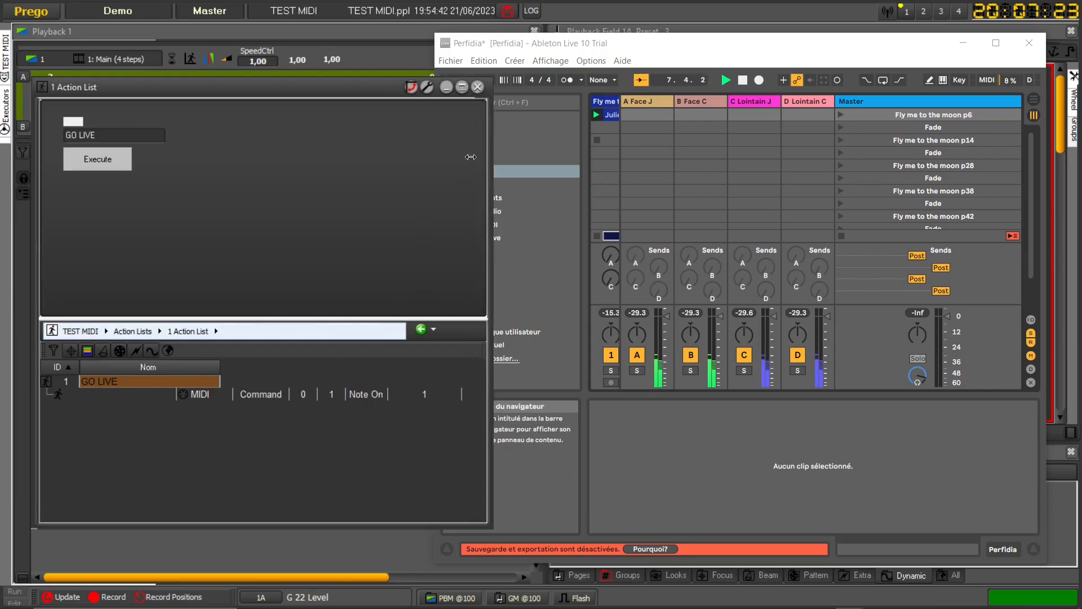
{"action": "left_click_drag", "start_coordinate": [340, 85], "coordinate": [348, 55]}
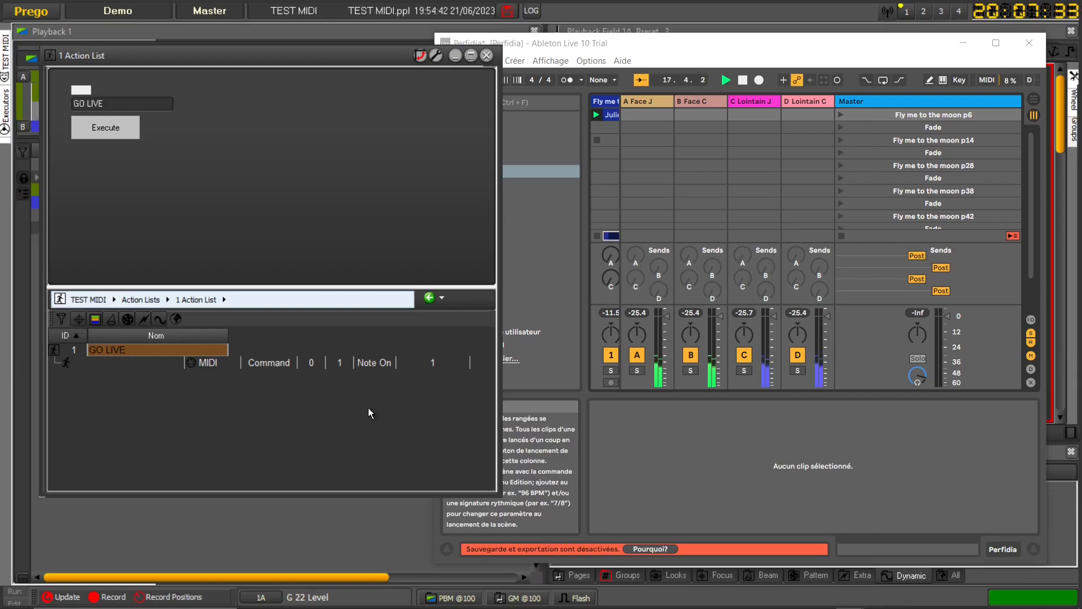
- Duplicate the MIDI action inside the GO LIVE list and set the copy's key to 2
{"action": "left_click", "coordinate": [97, 363]}
{"action": "mouse_move", "coordinate": [89, 365]}
{"action": "left_mouse_down"}
{"action": "mouse_move", "coordinate": [88, 383]}
{"action": "mouse_move", "coordinate": [74, 368]}
{"action": "left_mouse_up"}
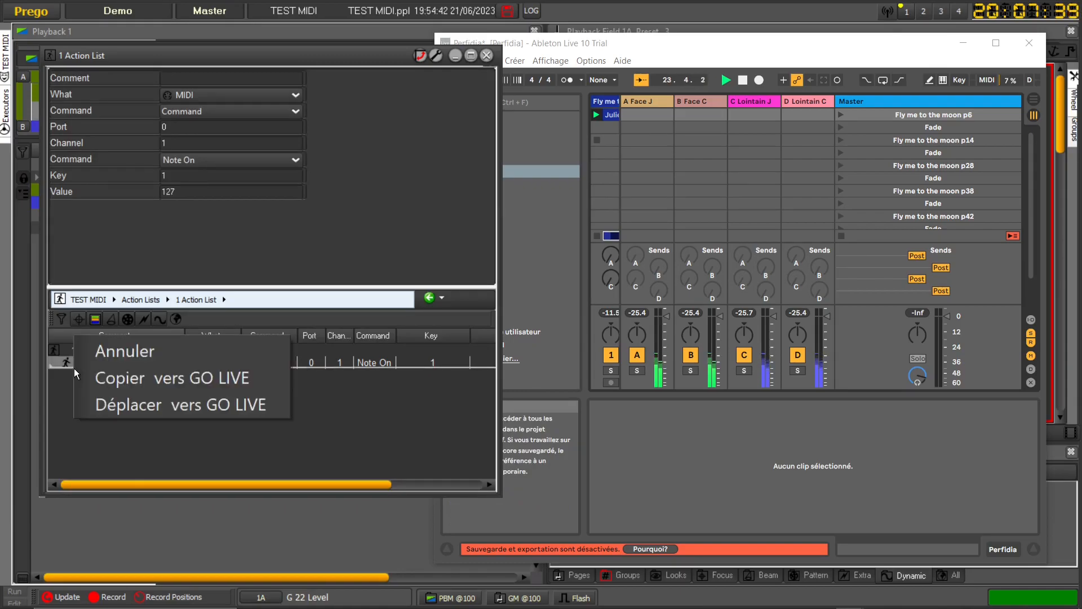
{"action": "left_click", "coordinate": [123, 383]}
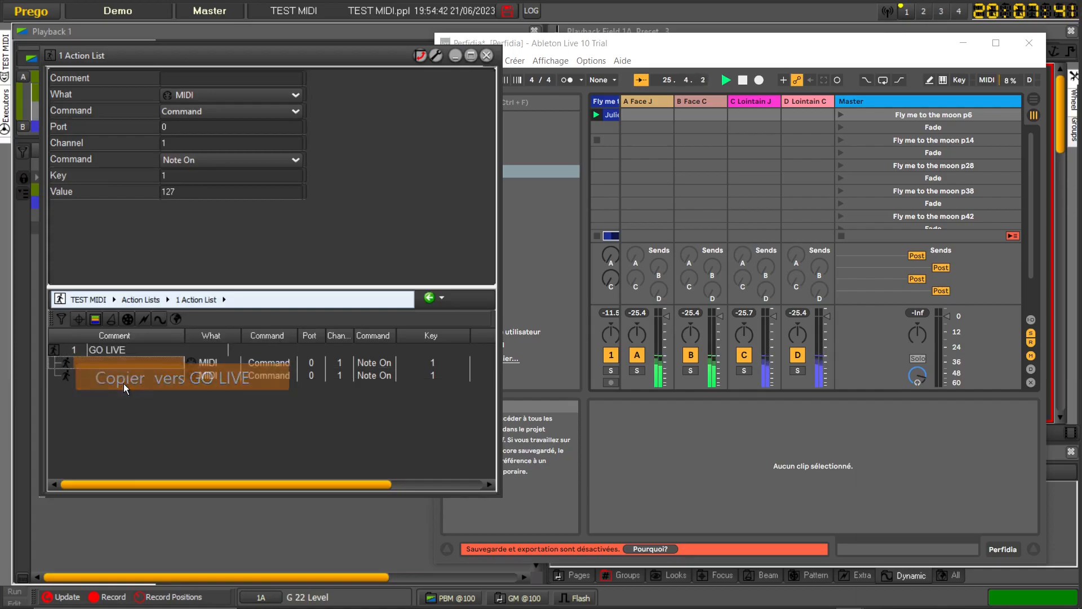
{"action": "double_click", "coordinate": [340, 375]}
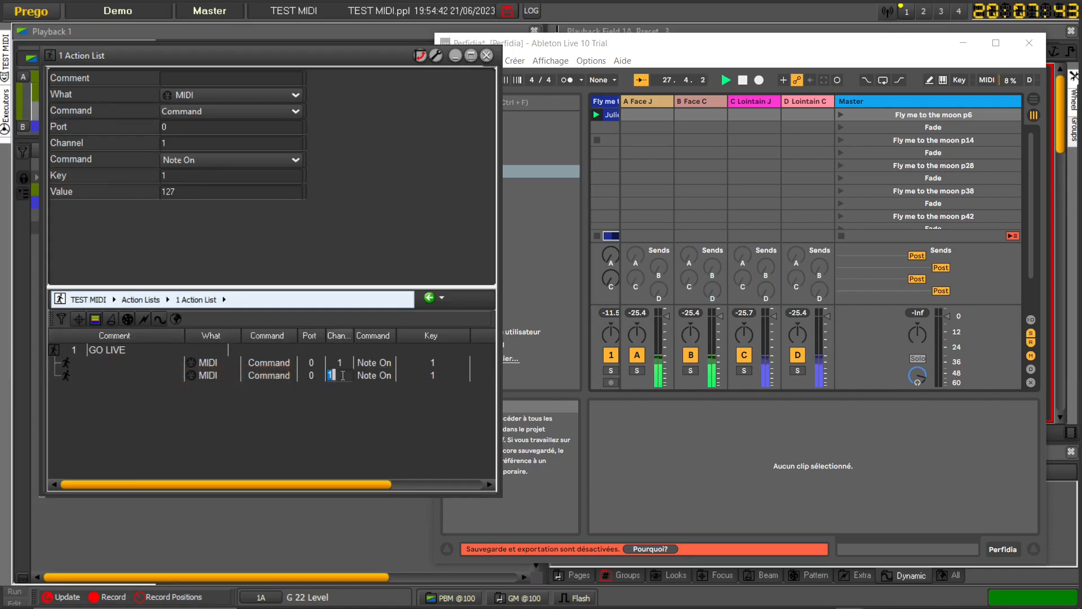
{"action": "left_click", "coordinate": [446, 369]}
{"action": "double_click", "coordinate": [442, 372]}
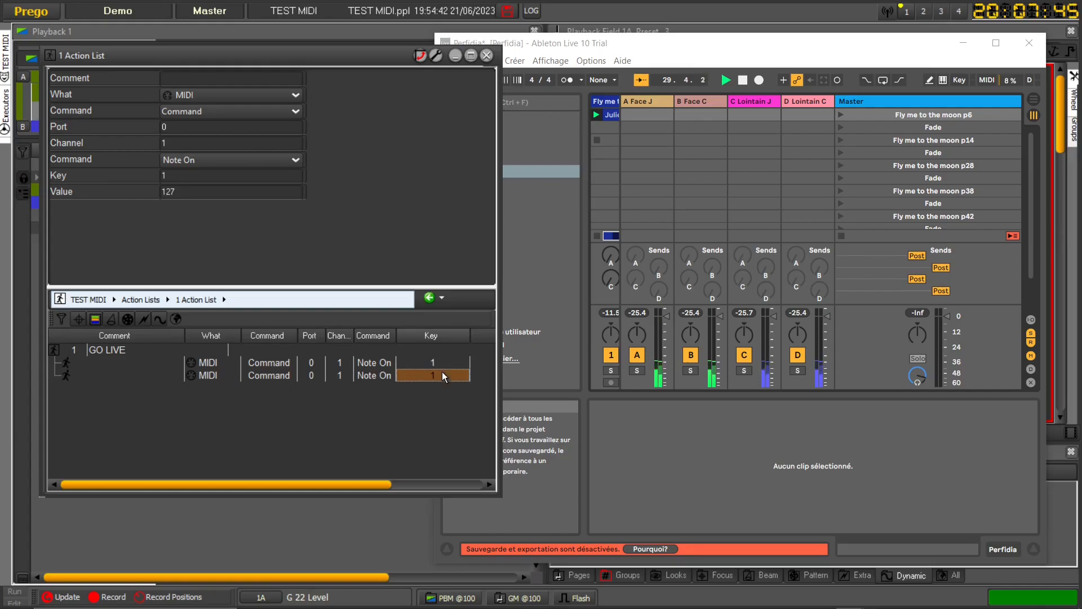
{"action": "type", "text": "2"}
{"action": "key", "text": "Return"}
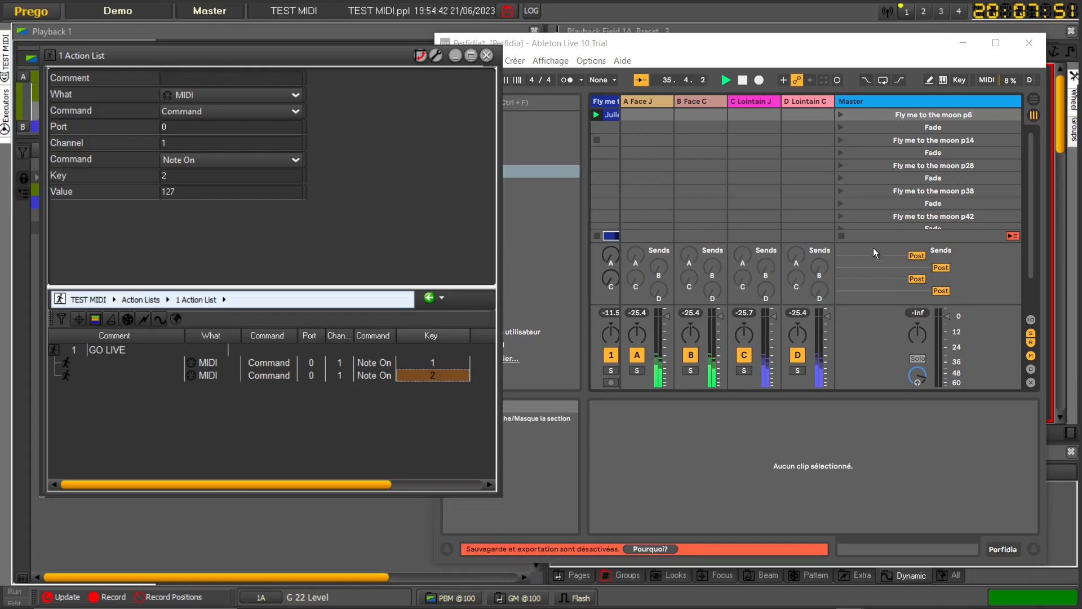
- MIDI-map Ableton Live's scene down control by executing GO LIVE, and leave mapping mode
{"action": "left_click", "coordinate": [987, 80]}
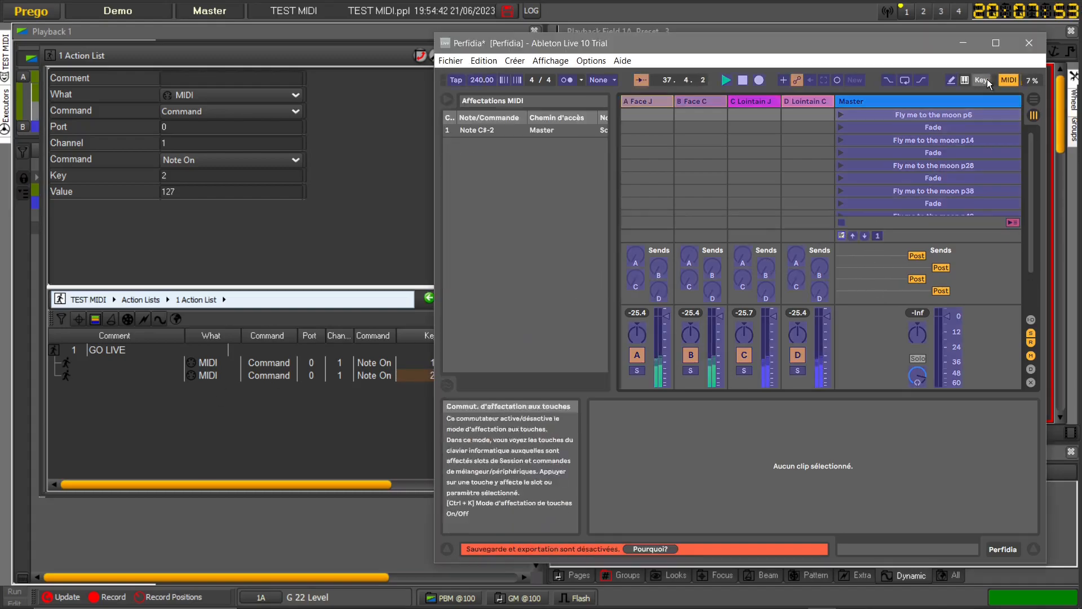
{"action": "left_click", "coordinate": [864, 235]}
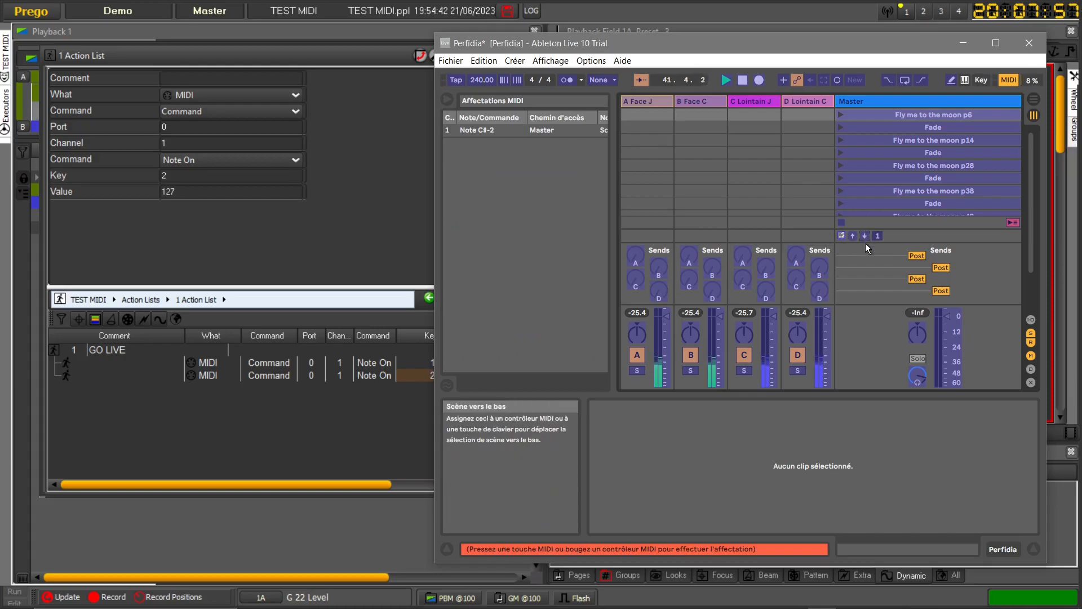
{"action": "left_click", "coordinate": [99, 348]}
{"action": "left_click", "coordinate": [111, 128]}
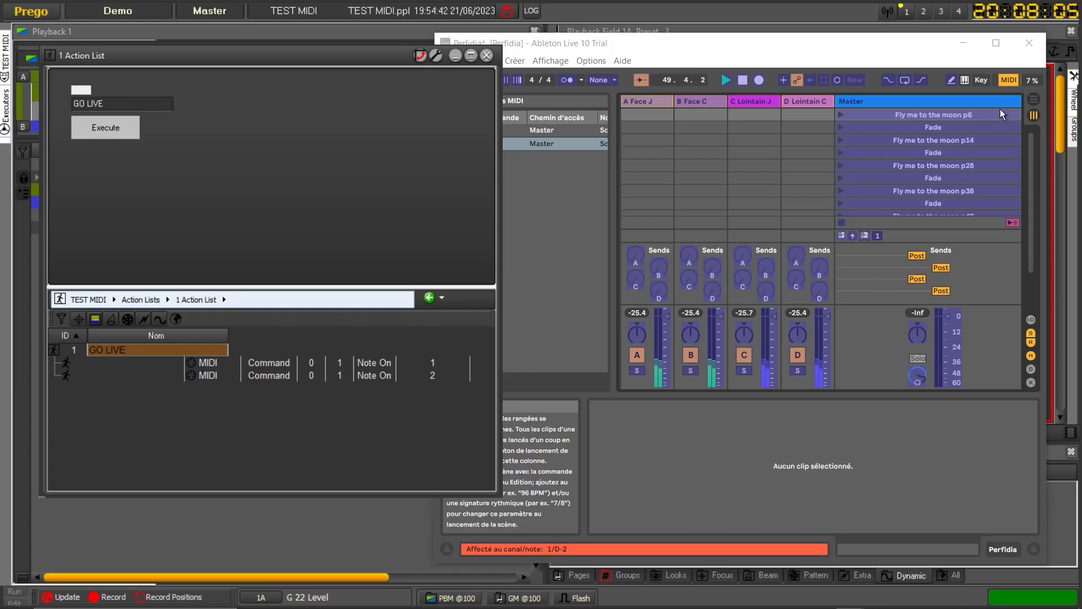
{"action": "left_click", "coordinate": [1009, 80]}
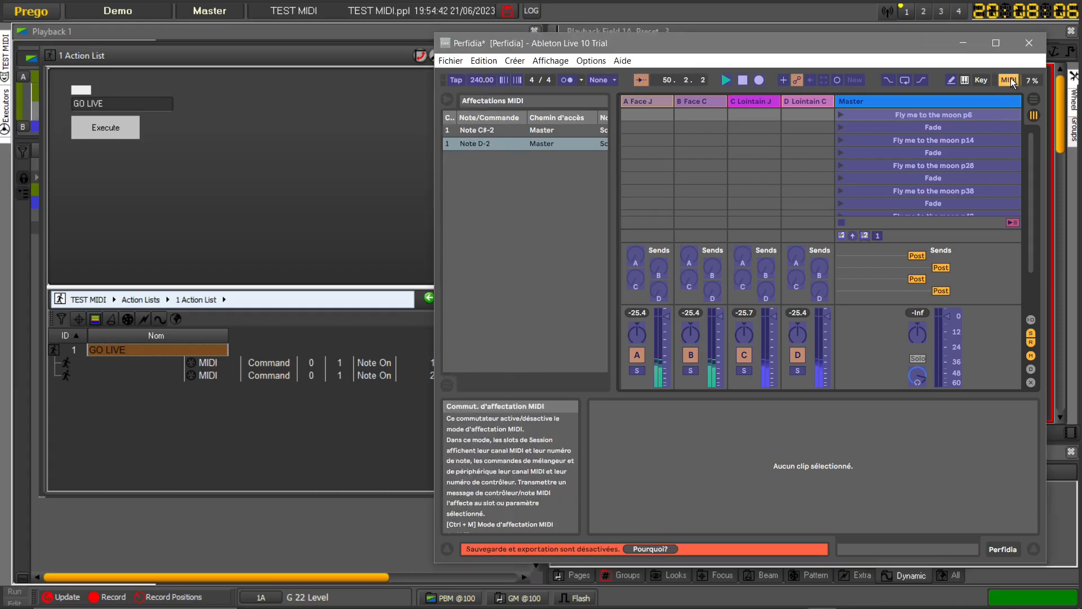
- Execute GO LIVE three times to test launching and advancing scenes, and stop playback in Ableton Live
{"action": "left_click", "coordinate": [97, 130]}
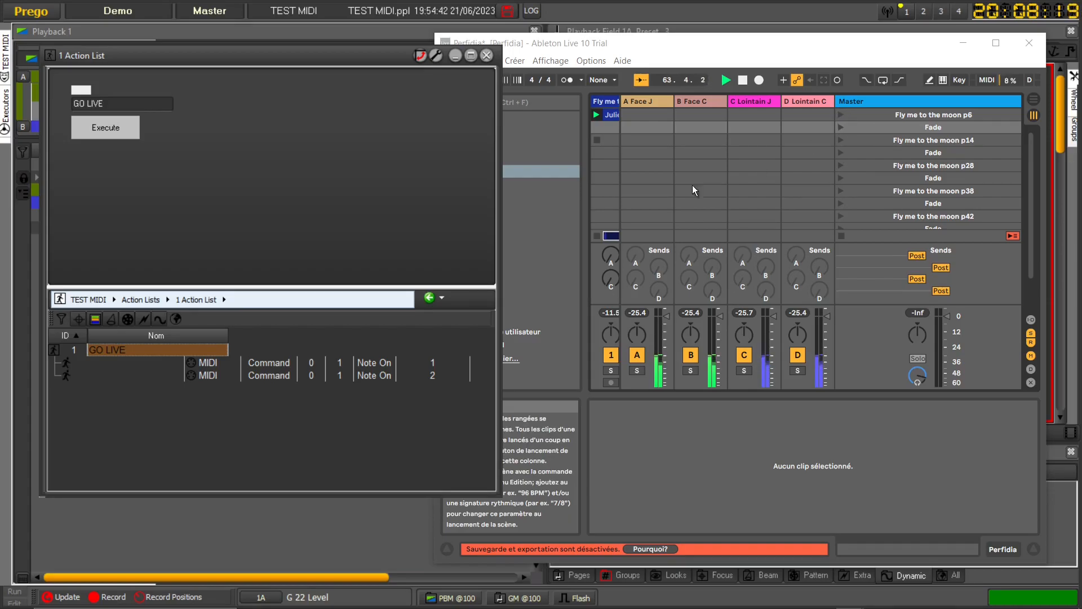
{"action": "left_click", "coordinate": [105, 128]}
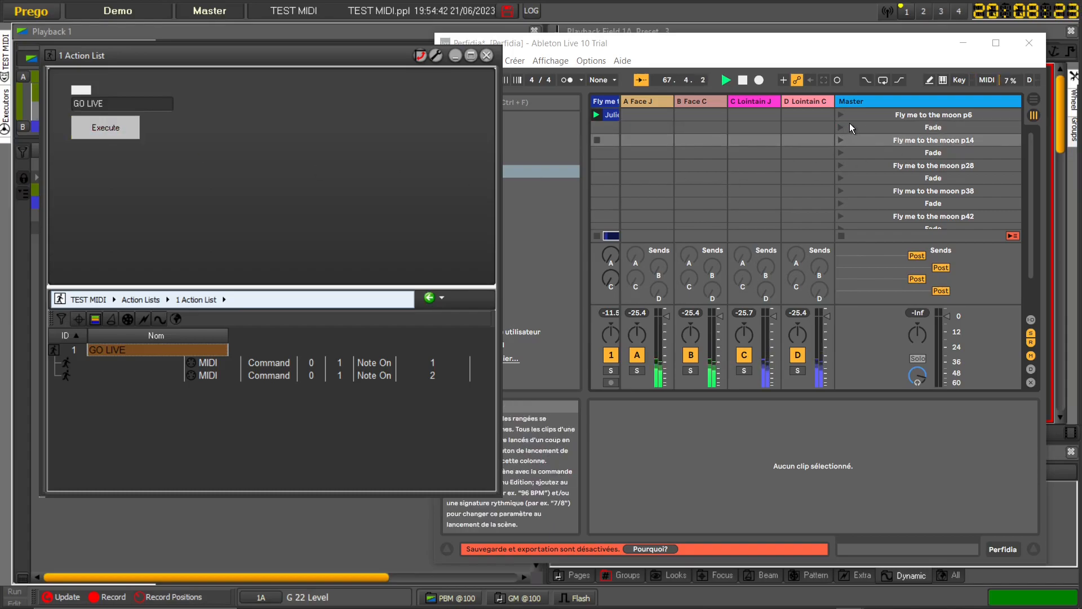
{"action": "left_click", "coordinate": [131, 128]}
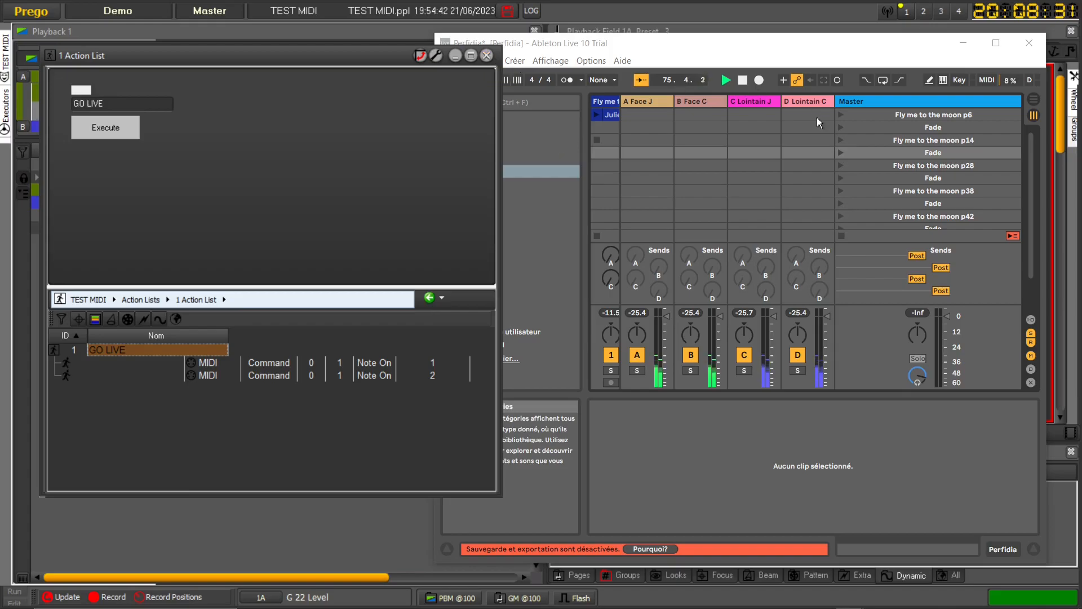
{"action": "left_click", "coordinate": [743, 80]}
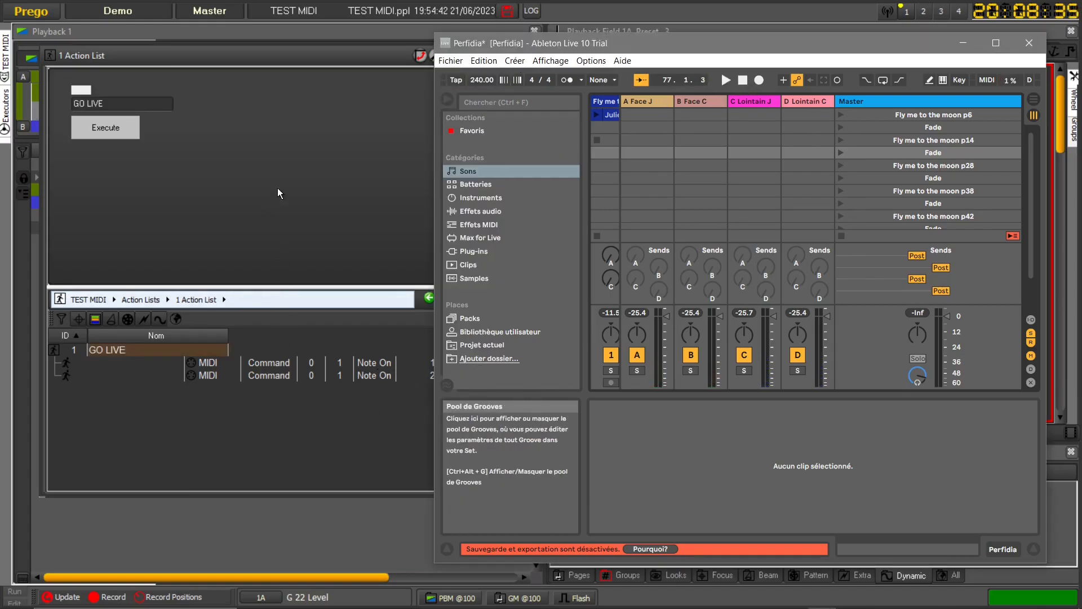
- Move the action list window down to uncover the Playback 1 cue list, and open the Text cell of step 2
{"action": "double_click", "coordinate": [307, 57]}
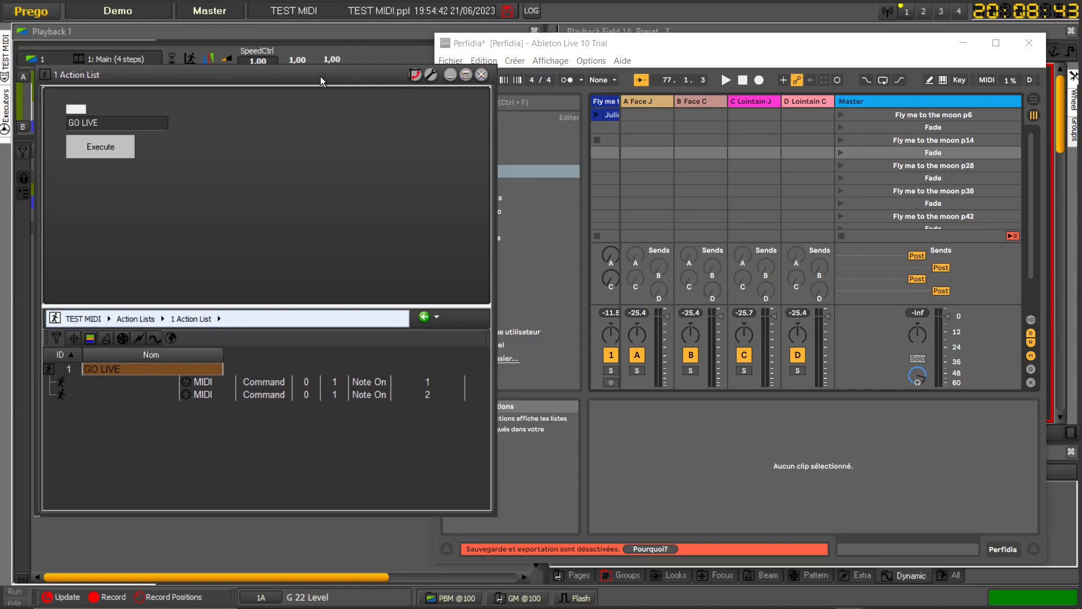
{"action": "left_click_drag", "start_coordinate": [320, 76], "coordinate": [348, 128]}
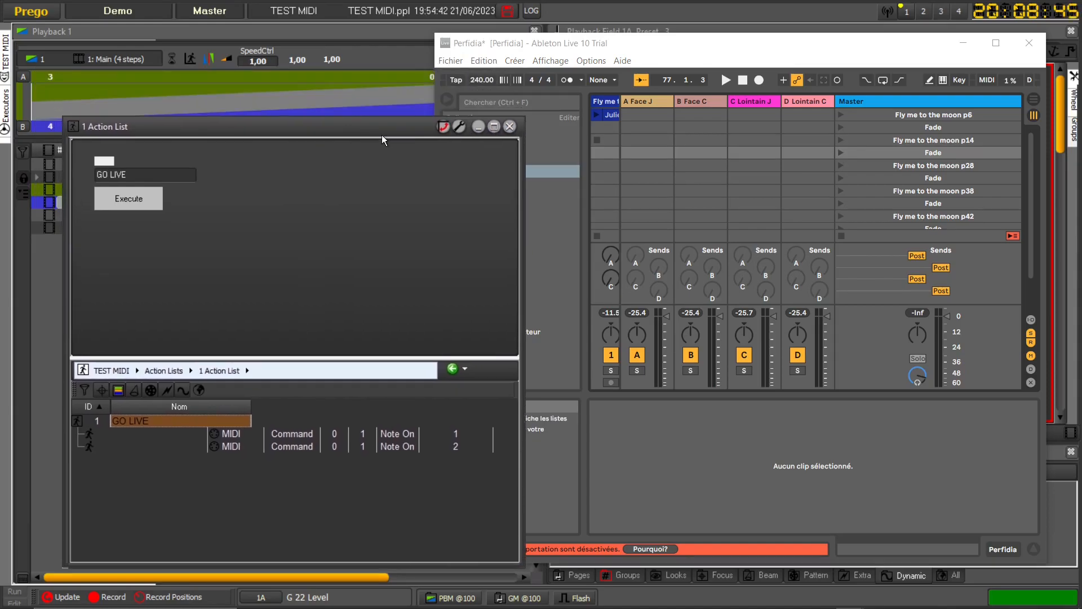
{"action": "left_click_drag", "start_coordinate": [382, 139], "coordinate": [444, 304]}
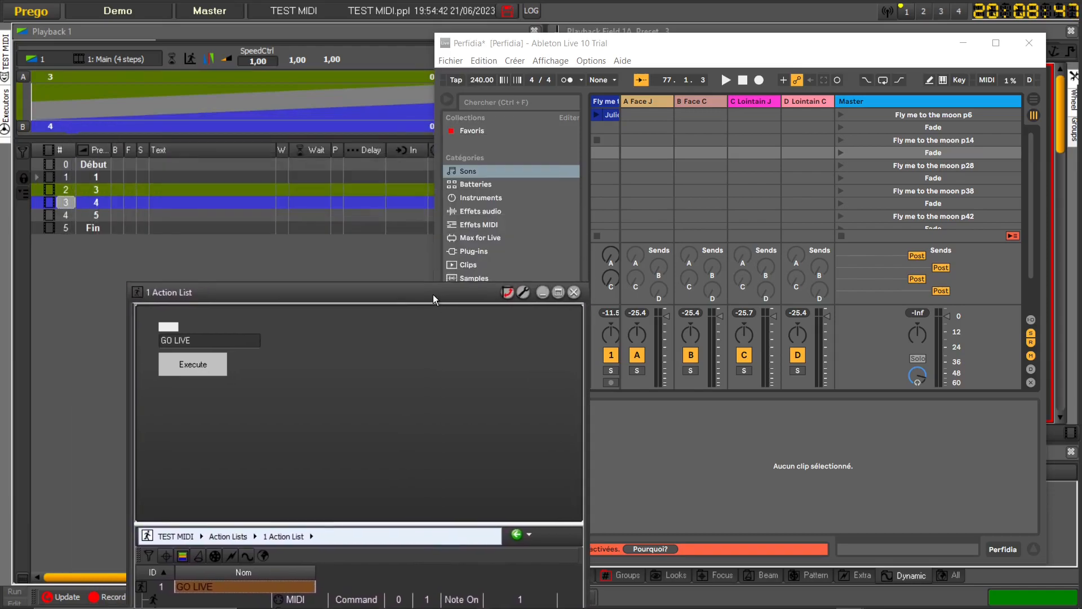
{"action": "double_click", "coordinate": [216, 194]}
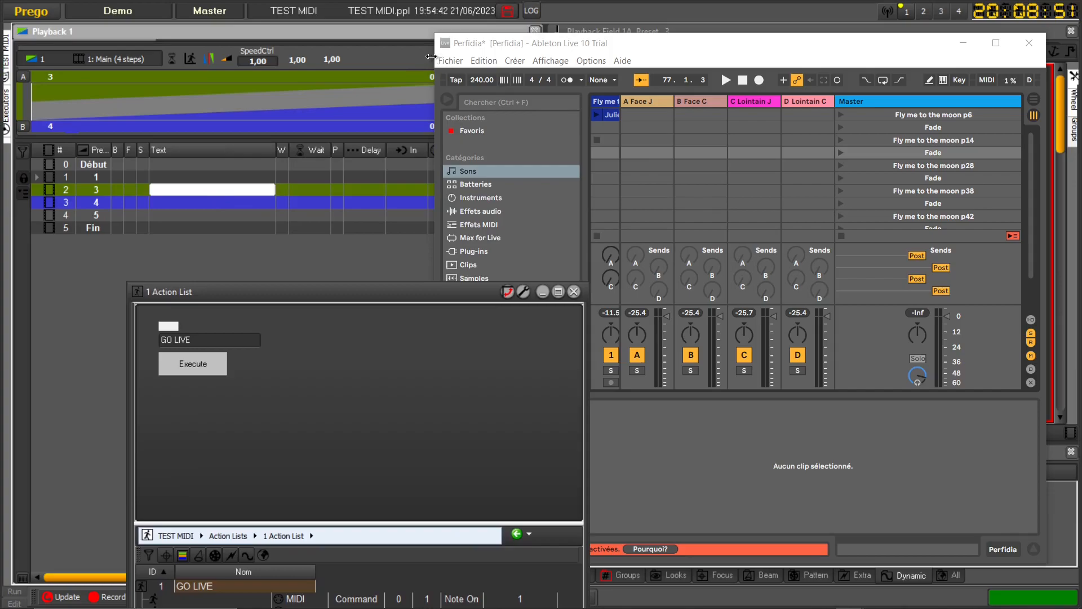
- Narrow the Ableton Live window, shift it beside the cue list, and select the scene Fly me to the moon p6
{"action": "left_click_drag", "start_coordinate": [434, 59], "coordinate": [667, 60]}
{"action": "left_click_drag", "start_coordinate": [726, 41], "coordinate": [723, 29]}
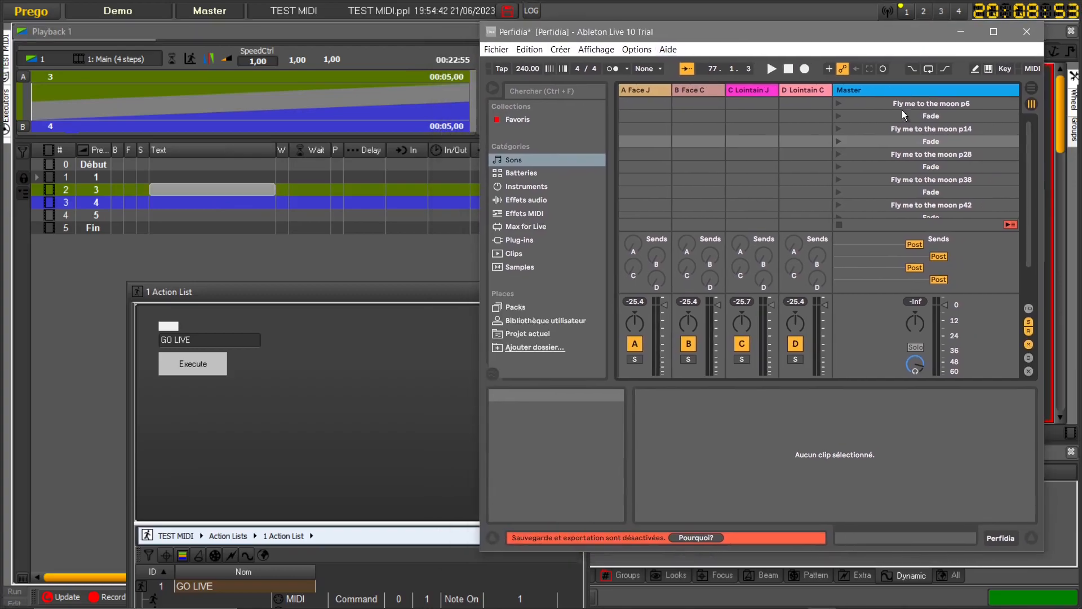
{"action": "left_click", "coordinate": [933, 104]}
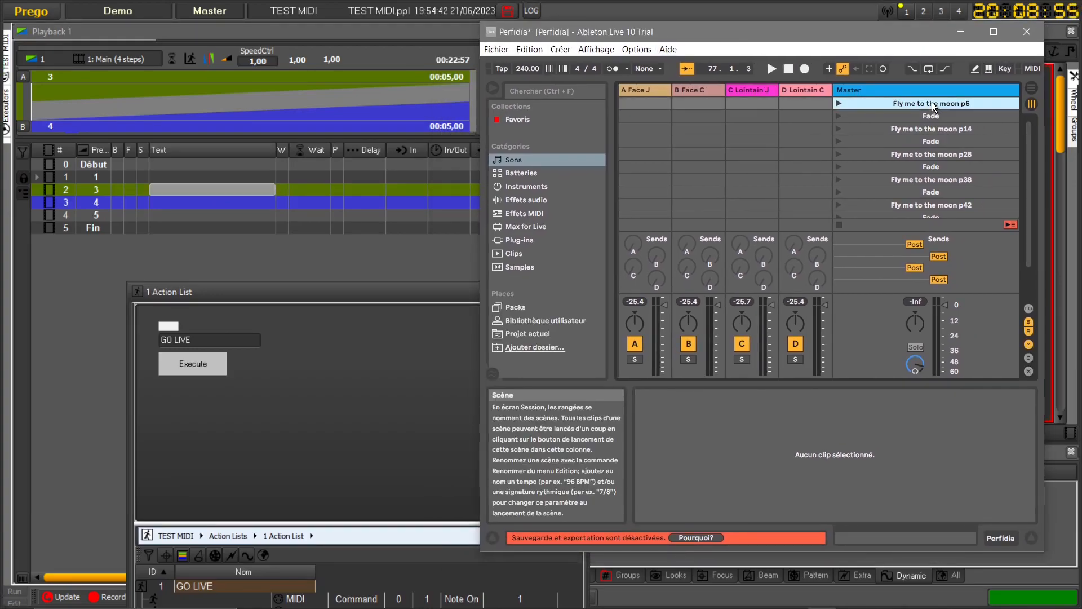
- Move the Ableton Live window clear of the Playback 1 controls and take the playback back to step 1
{"action": "left_click", "coordinate": [225, 244]}
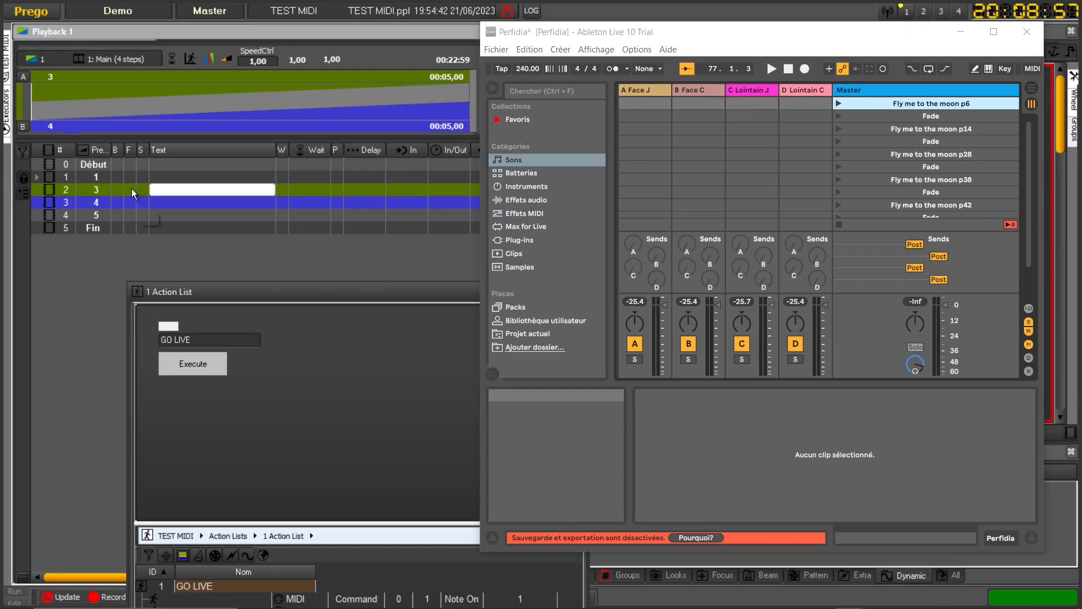
{"action": "left_click", "coordinate": [94, 178]}
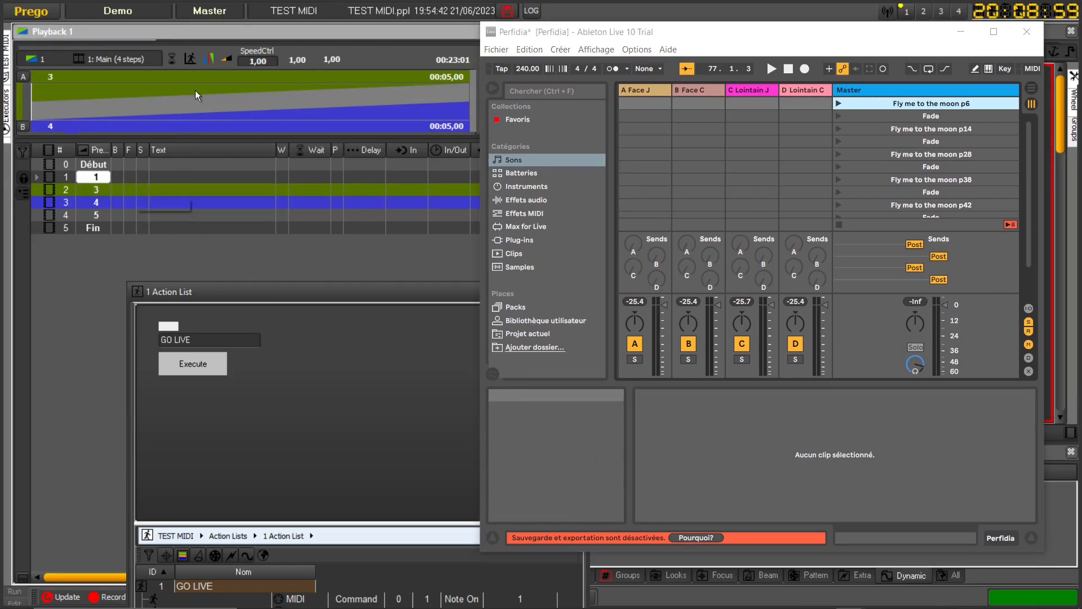
{"action": "left_click", "coordinate": [525, 35]}
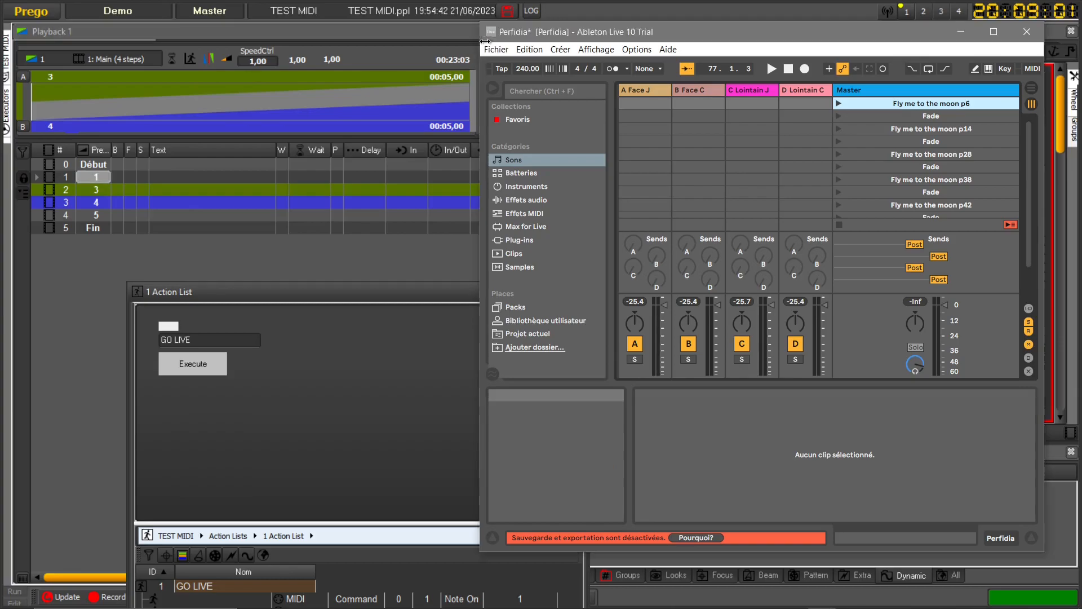
{"action": "left_click_drag", "start_coordinate": [631, 34], "coordinate": [717, 30]}
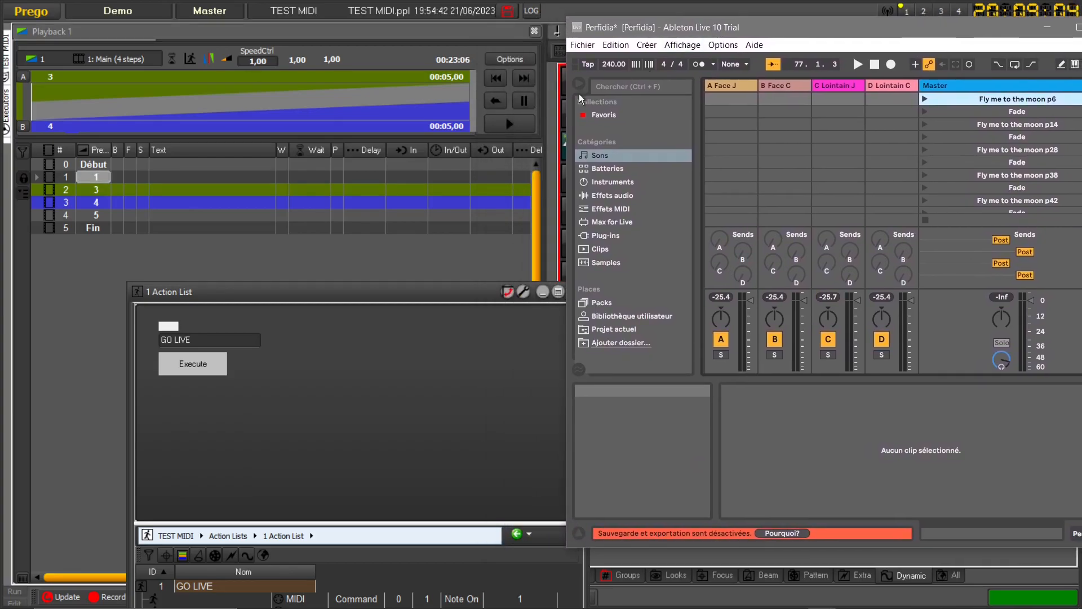
{"action": "left_click", "coordinate": [499, 82]}
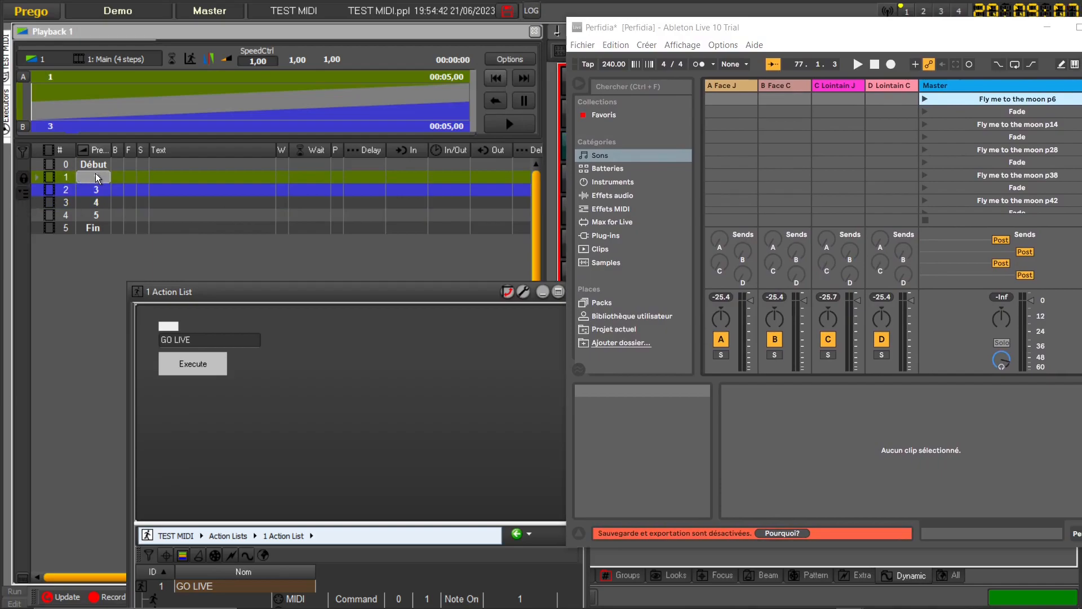
- Close the action list window and attach the GO LIVE action list to step 2 of Playback 1
{"action": "left_click_drag", "start_coordinate": [191, 300], "coordinate": [200, 270]}
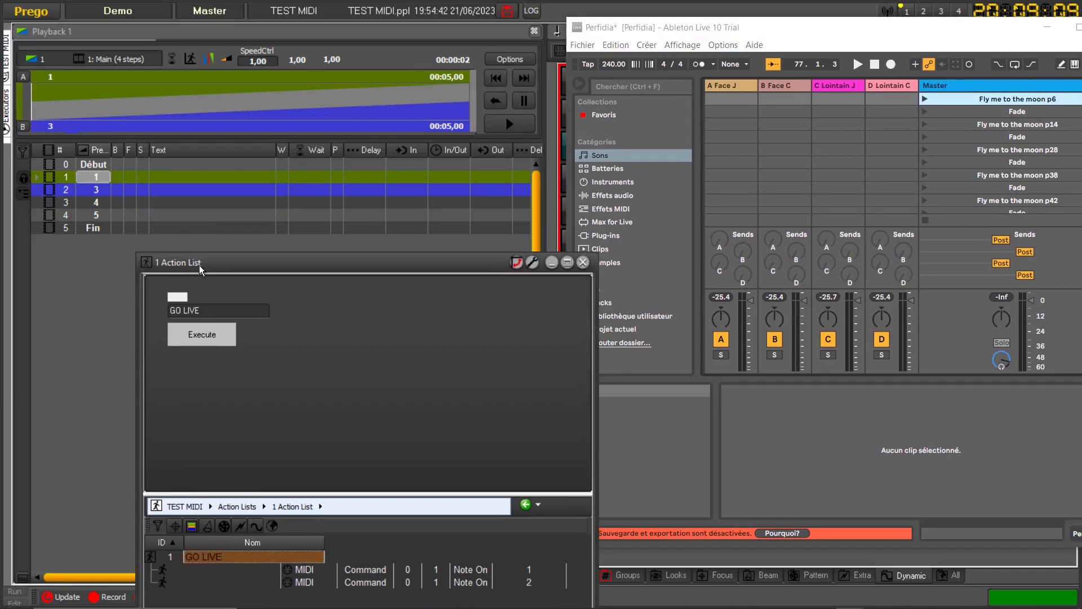
{"action": "left_click", "coordinate": [585, 261]}
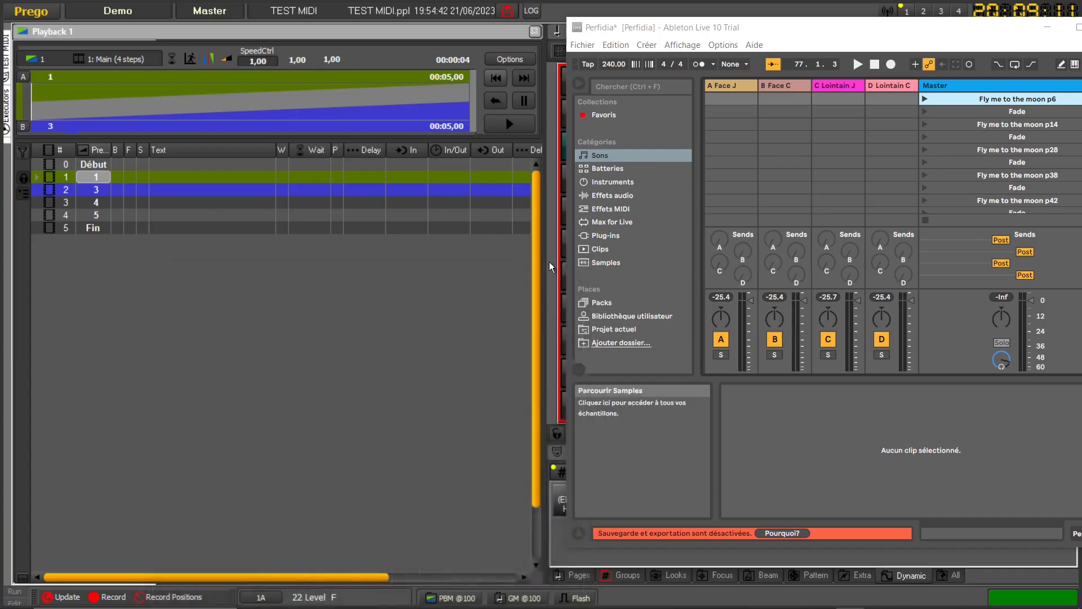
{"action": "left_click", "coordinate": [6, 61]}
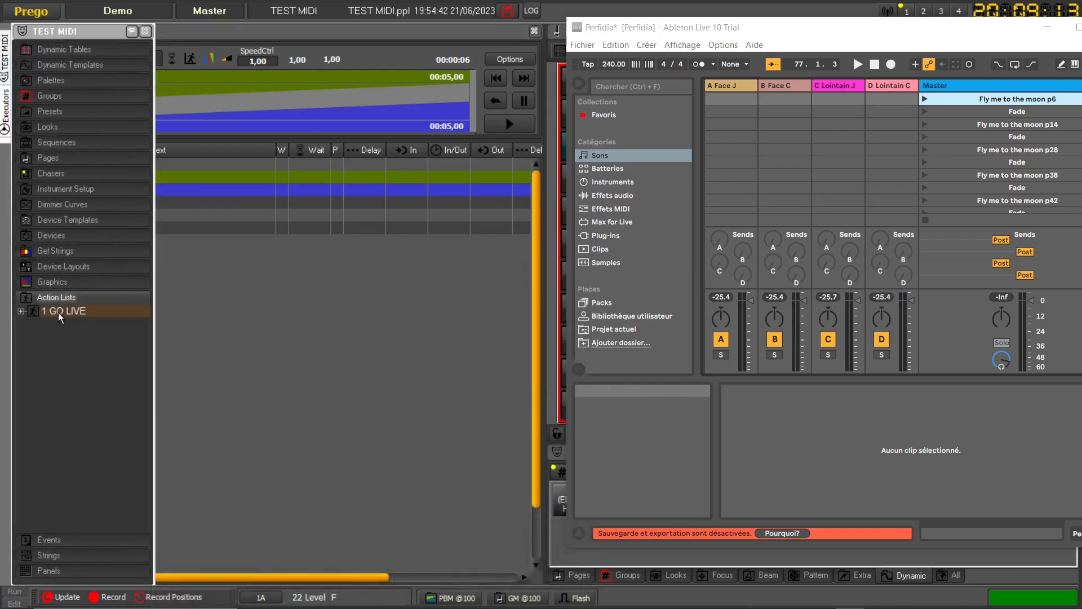
{"action": "left_click_drag", "start_coordinate": [59, 310], "coordinate": [183, 190]}
{"action": "left_click", "coordinate": [228, 219]}
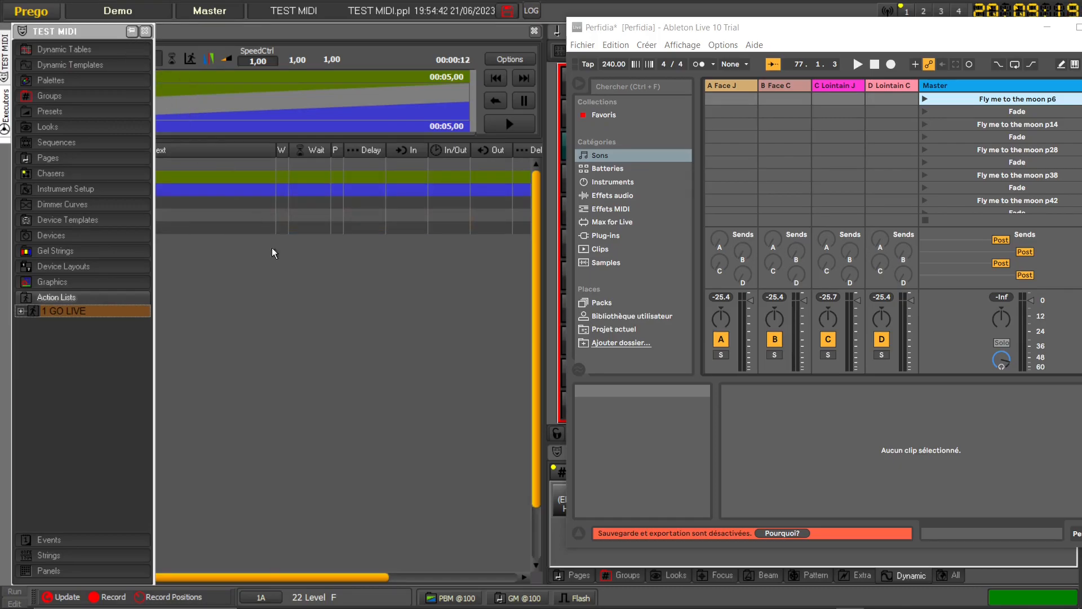
{"action": "left_click", "coordinate": [313, 367]}
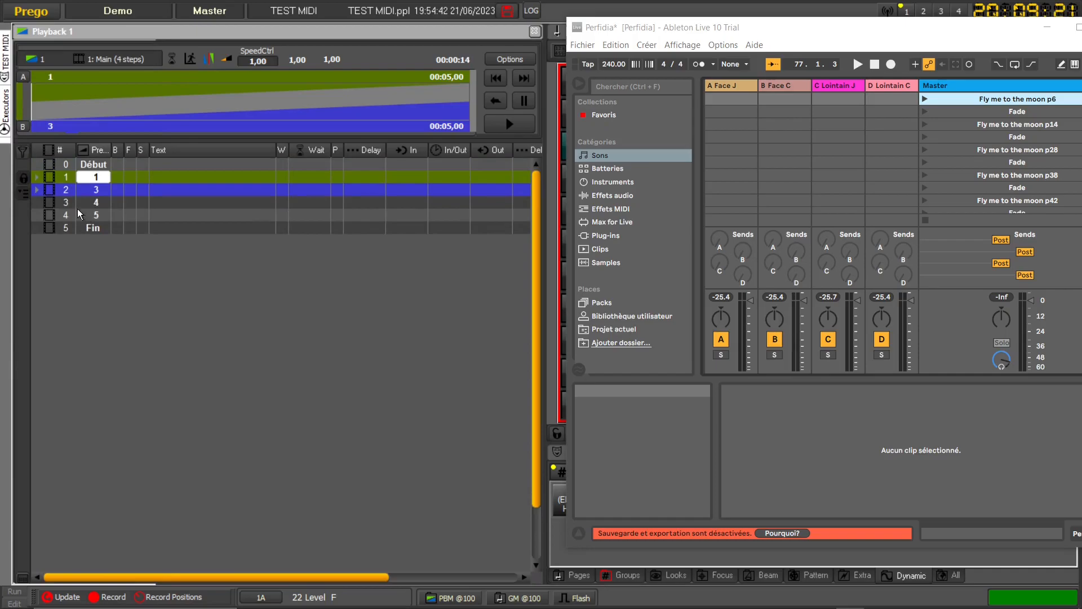
- Expand steps 1 and 2 of the cue list and enable GoOnGo for step 2's GO LIVE action link
{"action": "left_click", "coordinate": [37, 178]}
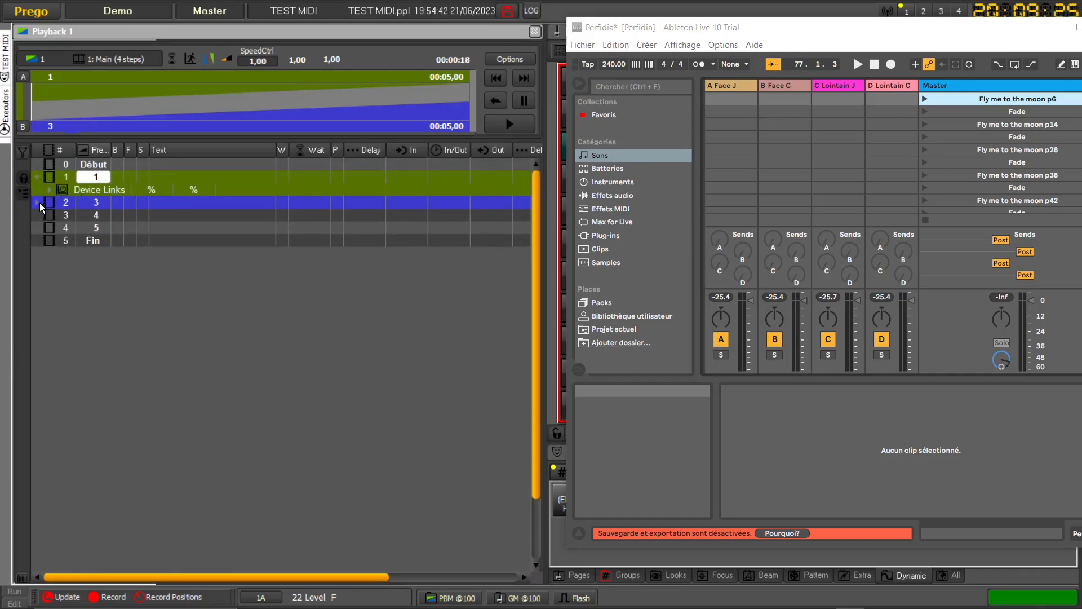
{"action": "left_click", "coordinate": [38, 203]}
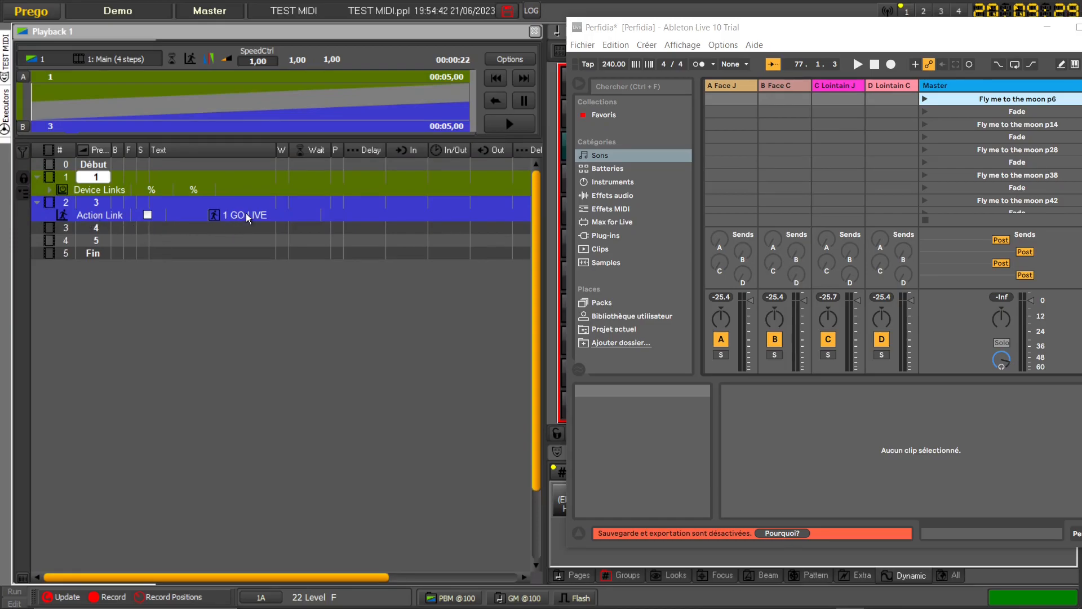
{"action": "left_click", "coordinate": [147, 215]}
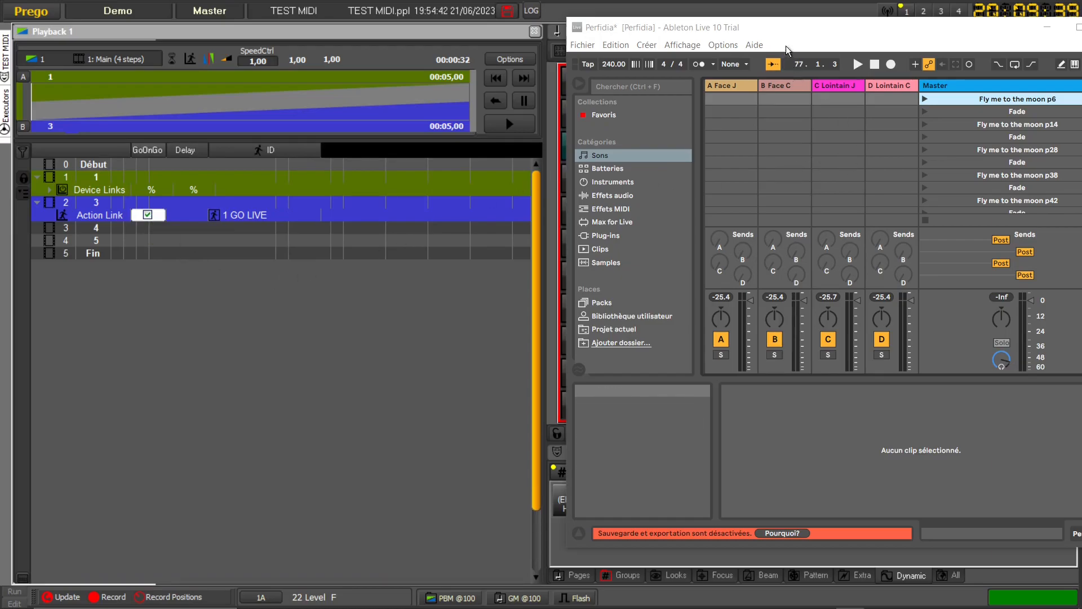
- Bring the full Ableton Live window into view and run Playback 1 to step 2 to test the scene launch
{"action": "left_click_drag", "start_coordinate": [775, 21], "coordinate": [723, 23]}
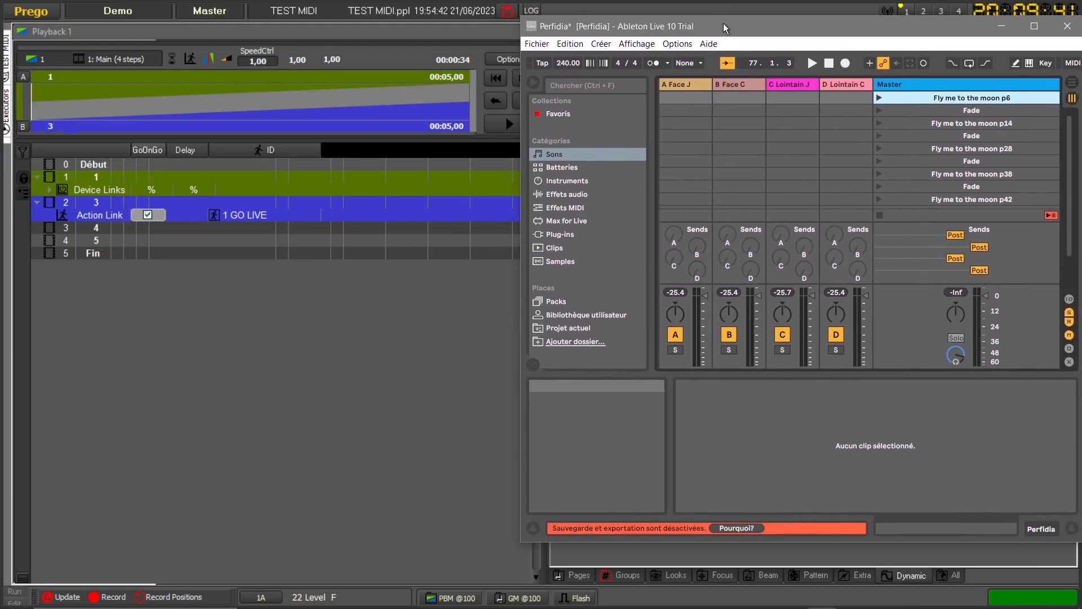
{"action": "left_click", "coordinate": [505, 126]}
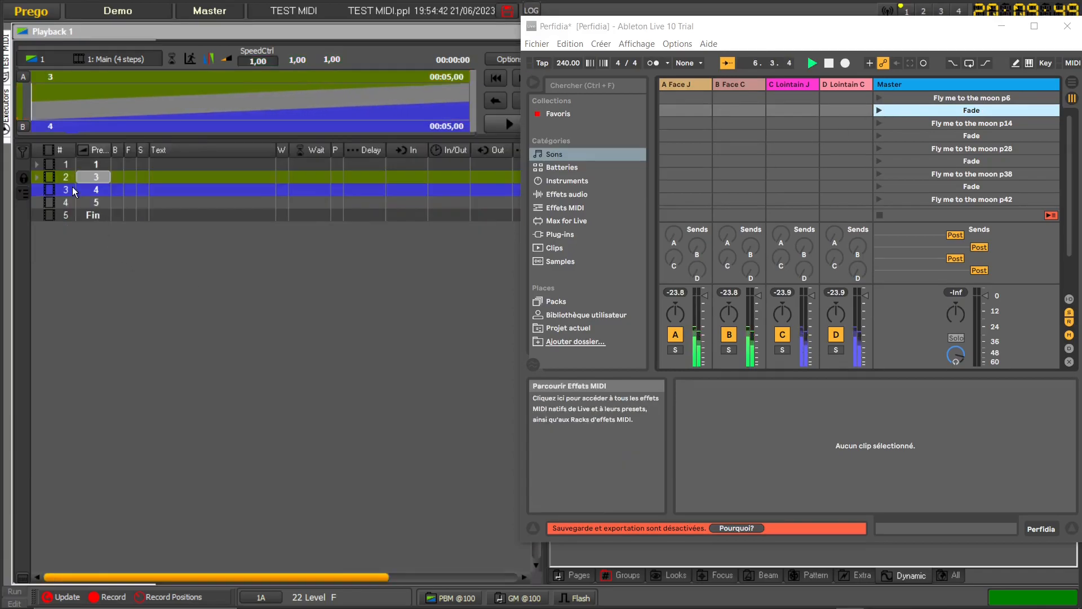
- Copy the GO LIVE action link from step 2 to step 3, and run Playback 1 to step 3 to test it
{"action": "left_click", "coordinate": [37, 177]}
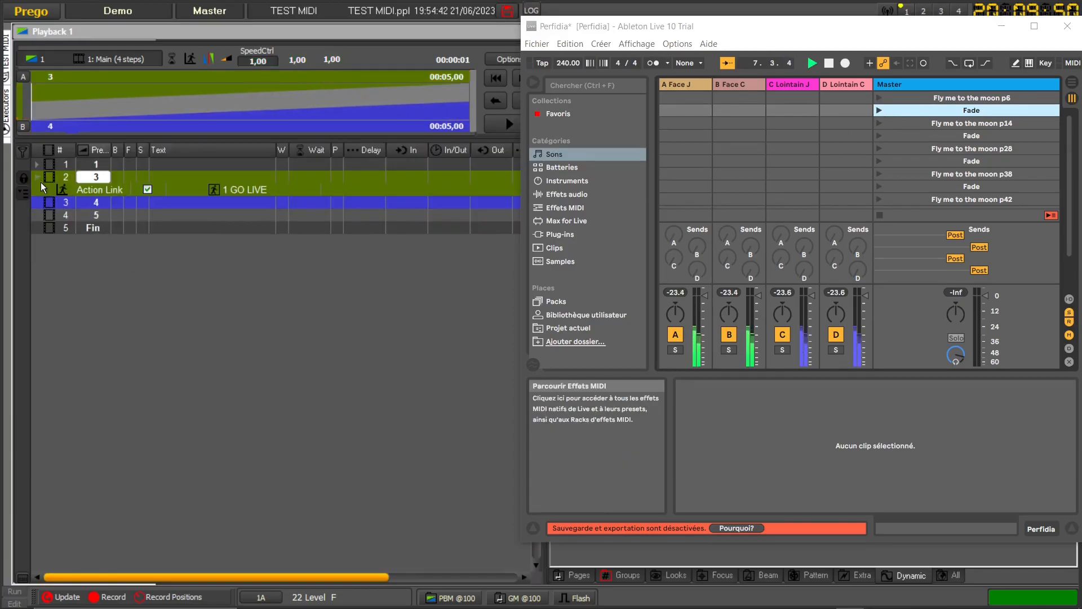
{"action": "left_click", "coordinate": [88, 192]}
{"action": "left_click_drag", "start_coordinate": [84, 209], "coordinate": [86, 211]}
{"action": "left_click", "coordinate": [130, 238]}
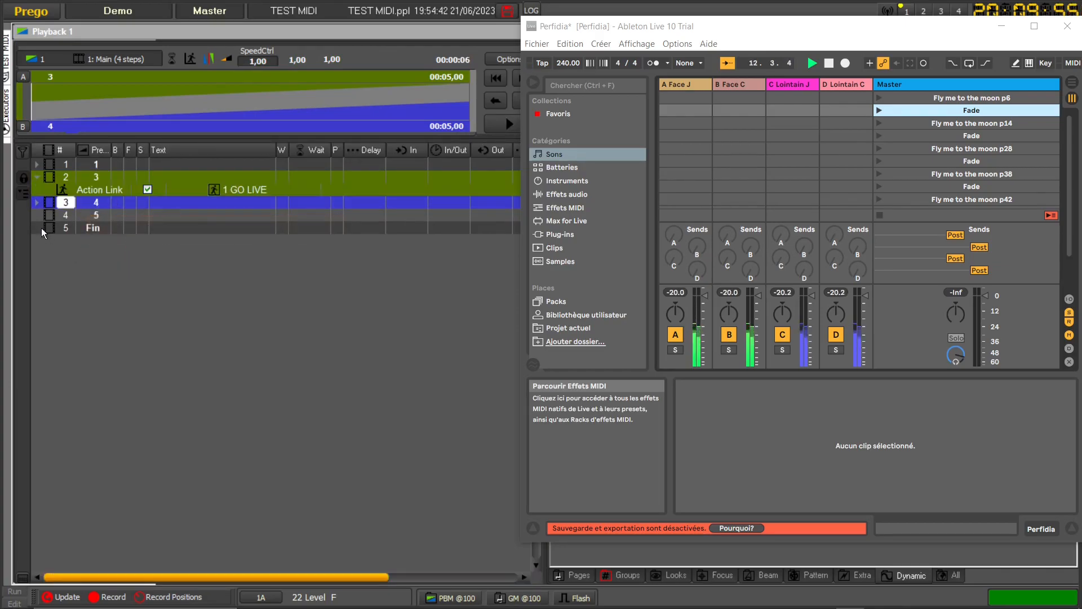
{"action": "left_click", "coordinate": [36, 202]}
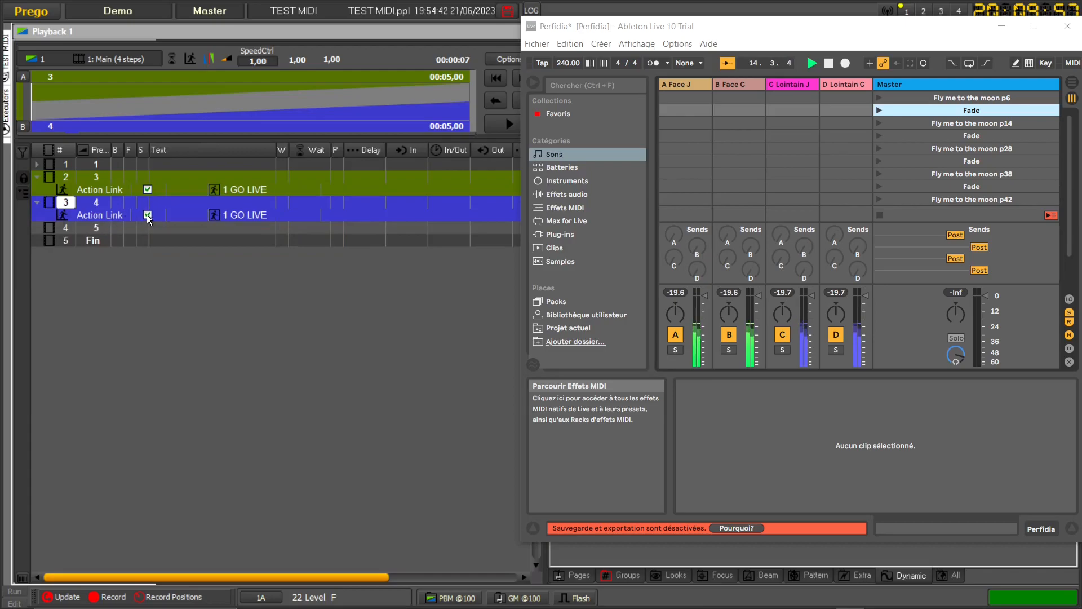
{"action": "left_click", "coordinate": [508, 127]}
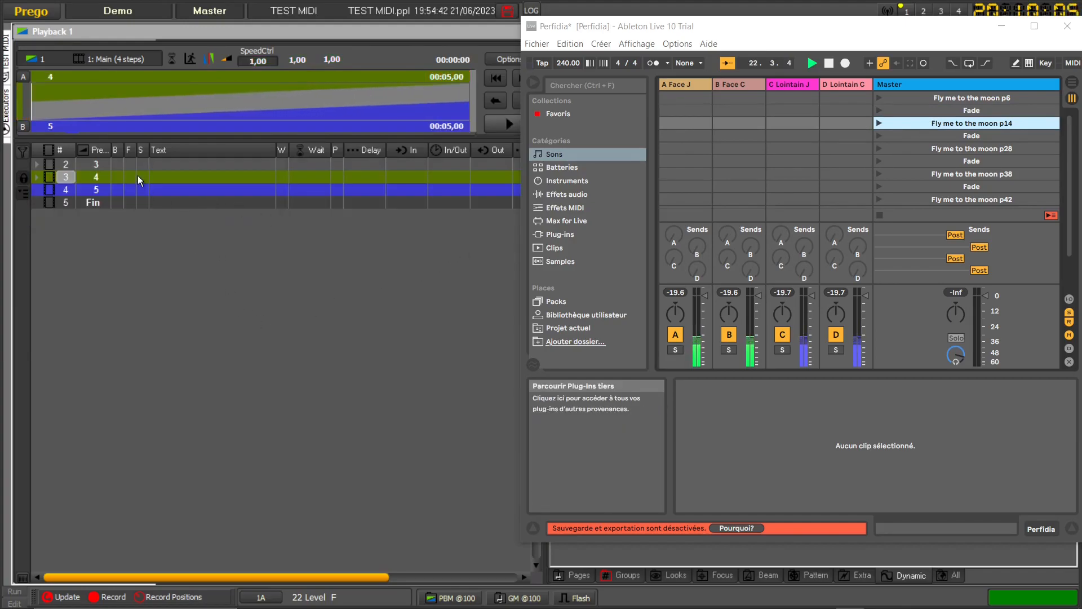
- Set the delay of step 2's GO LIVE action link to 2 seconds
{"action": "scroll", "coordinate": [134, 189], "scroll_direction": "up", "scroll_amount": 1}
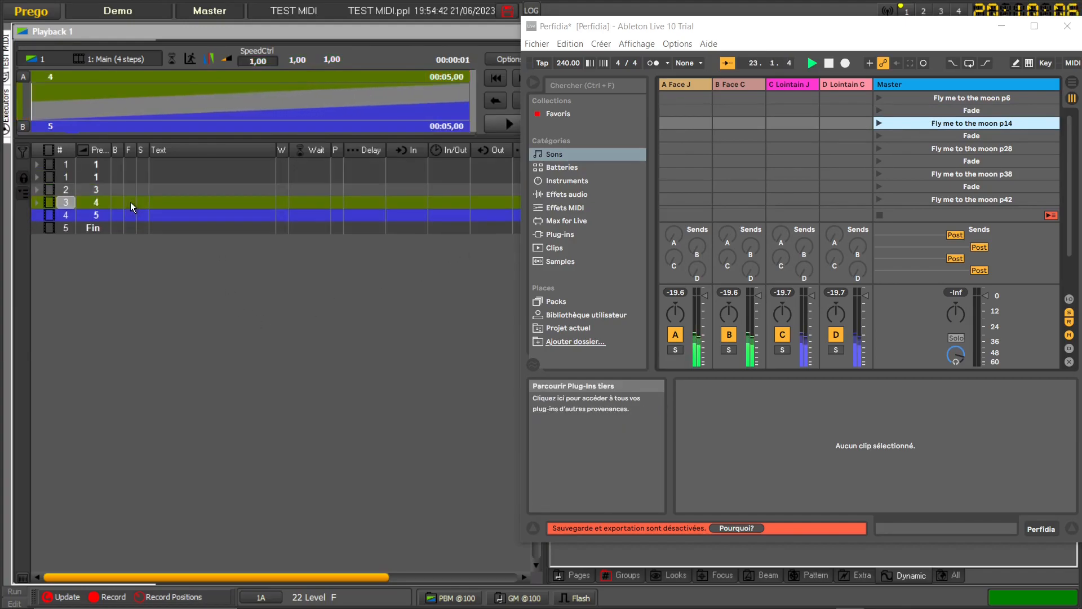
{"action": "left_click", "coordinate": [37, 177]}
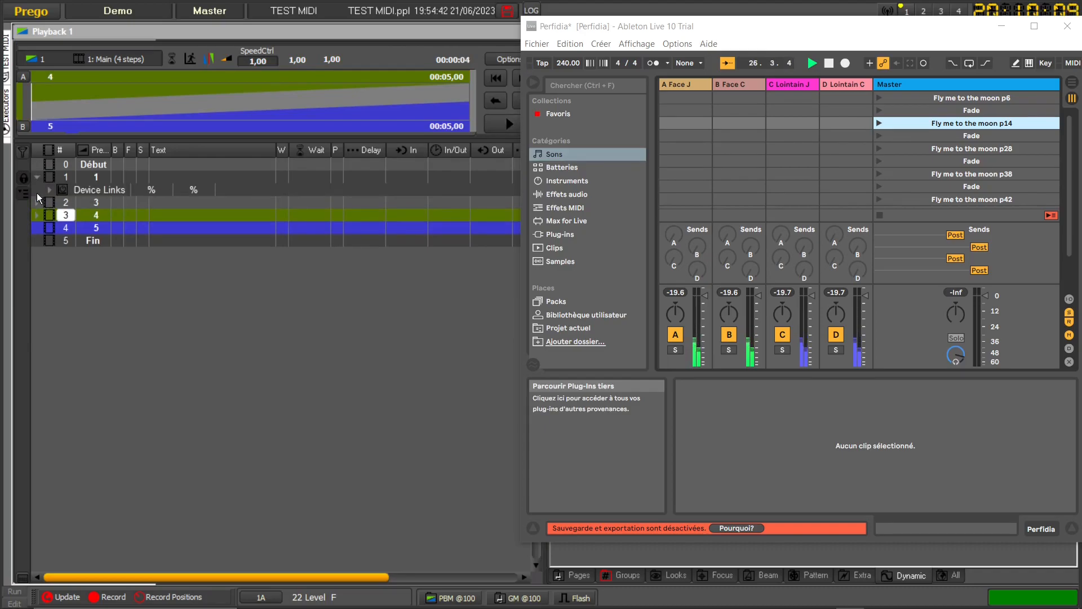
{"action": "left_click", "coordinate": [38, 202]}
{"action": "left_click", "coordinate": [190, 215]}
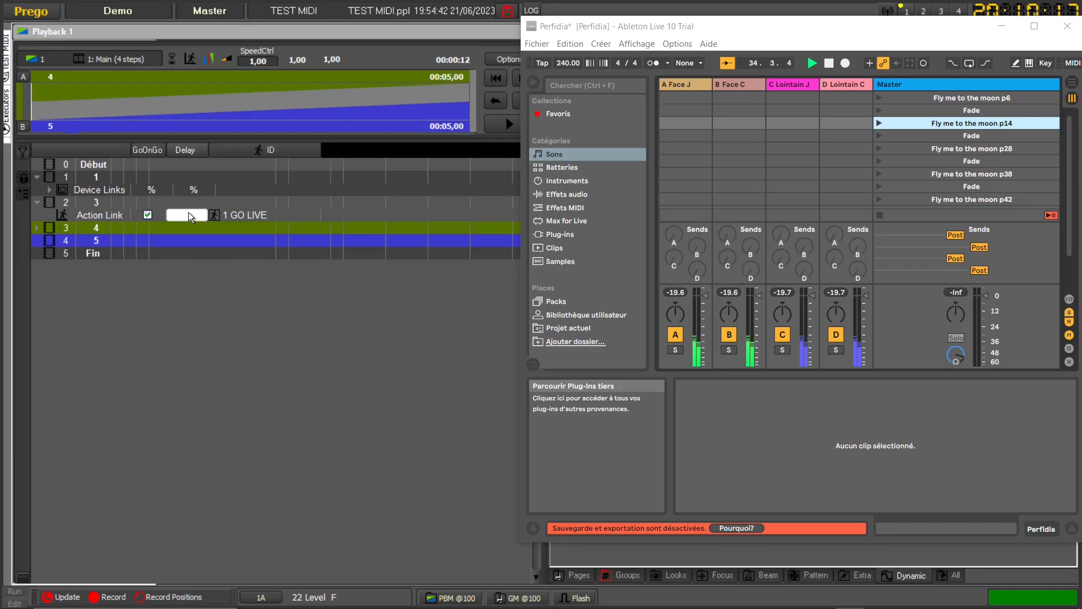
{"action": "double_click", "coordinate": [189, 213]}
{"action": "type", "text": "2"}
{"action": "key", "text": "Return"}
- Return Playback 1 to step 1 and run step 2 to test the delayed GO LIVE action
{"action": "left_click", "coordinate": [498, 78]}
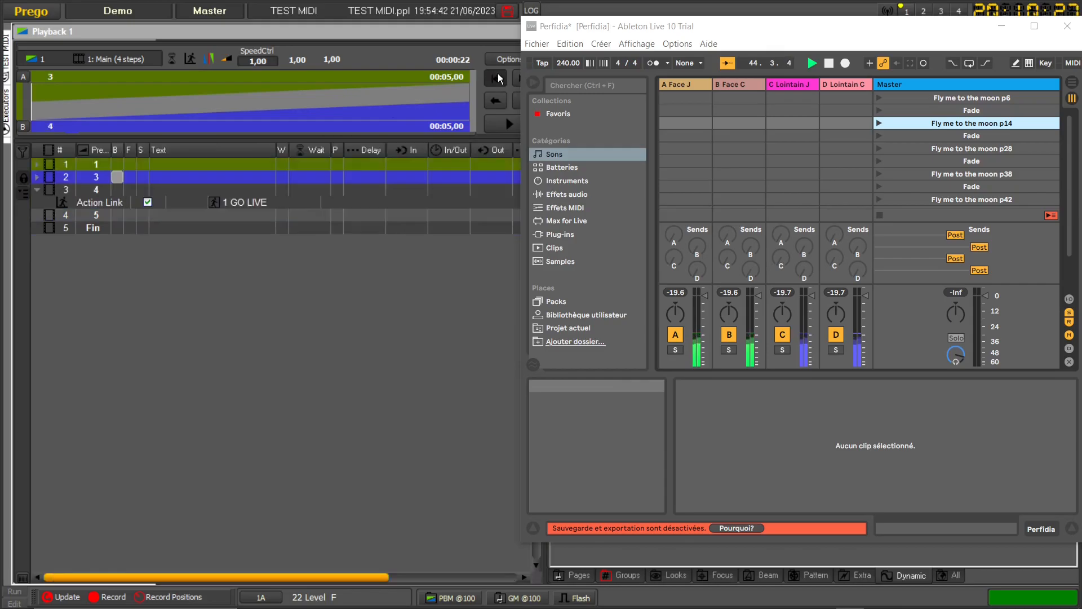
{"action": "left_click", "coordinate": [499, 78]}
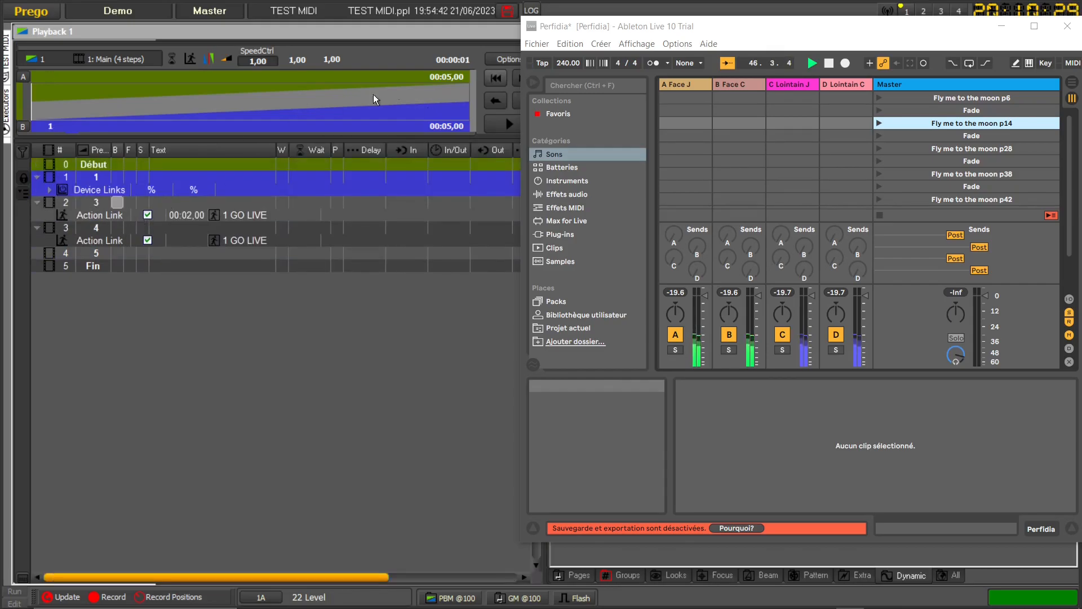
{"action": "left_click", "coordinate": [516, 78]}
{"action": "left_click", "coordinate": [514, 80]}
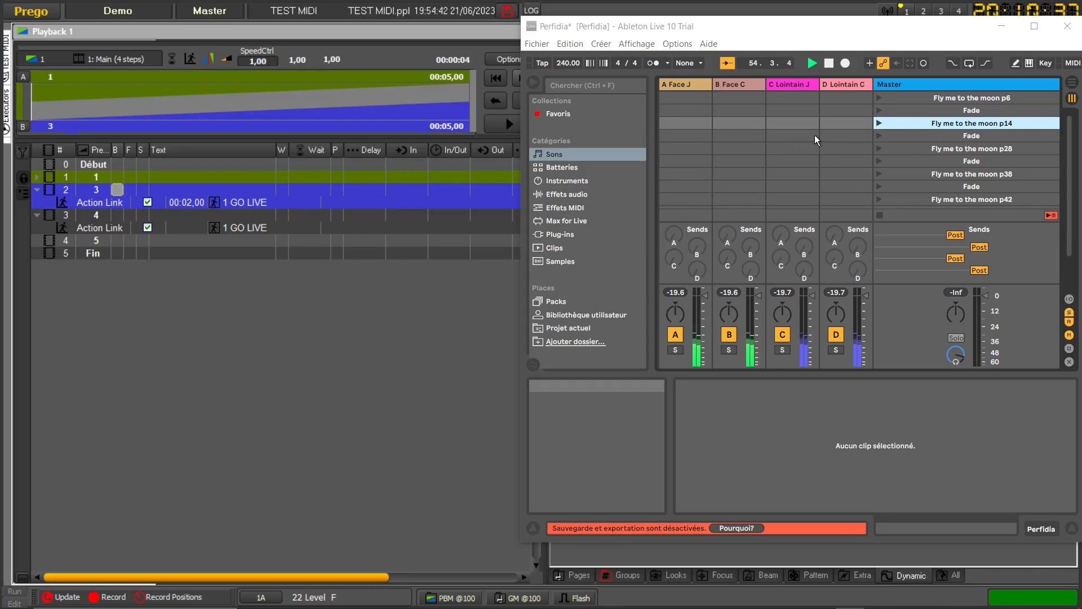
{"action": "left_click", "coordinate": [503, 127]}
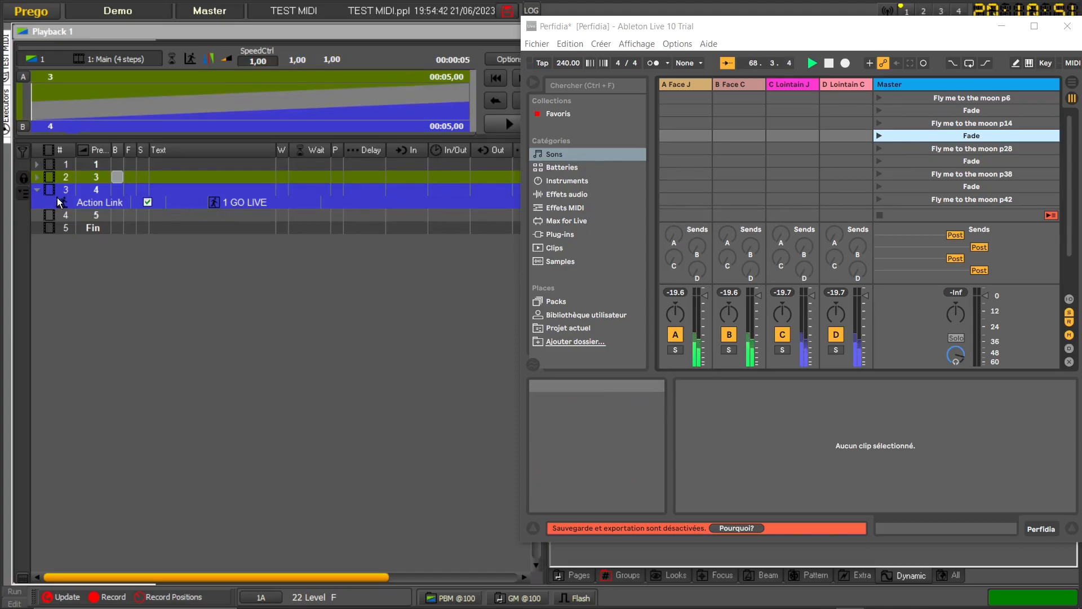
- Set the delay of step 2's GO LIVE action link to 0
{"action": "left_click", "coordinate": [36, 178]}
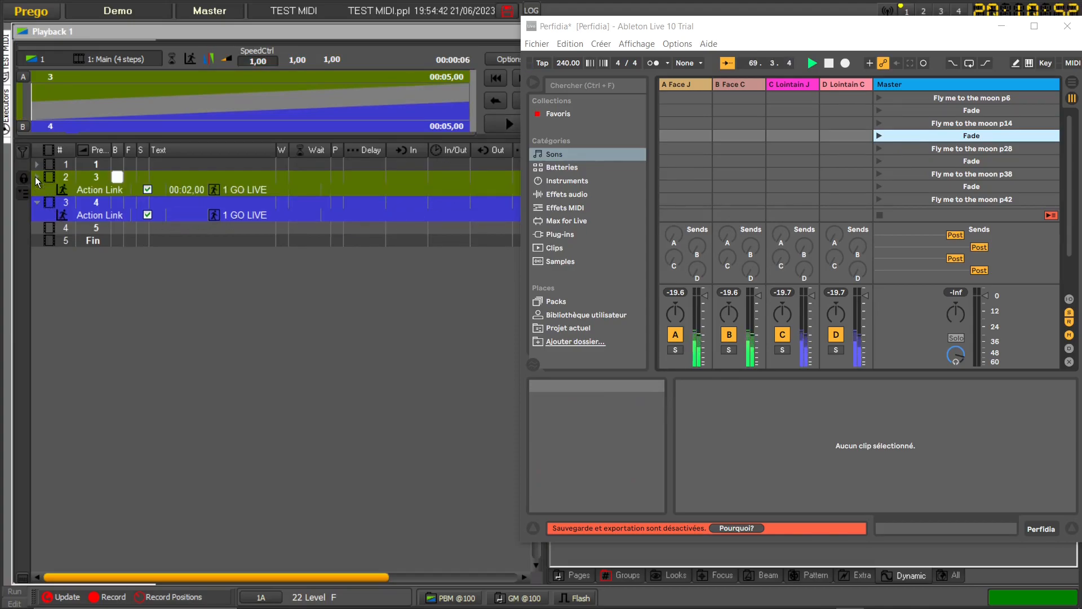
{"action": "double_click", "coordinate": [187, 190]}
{"action": "type", "text": "0"}
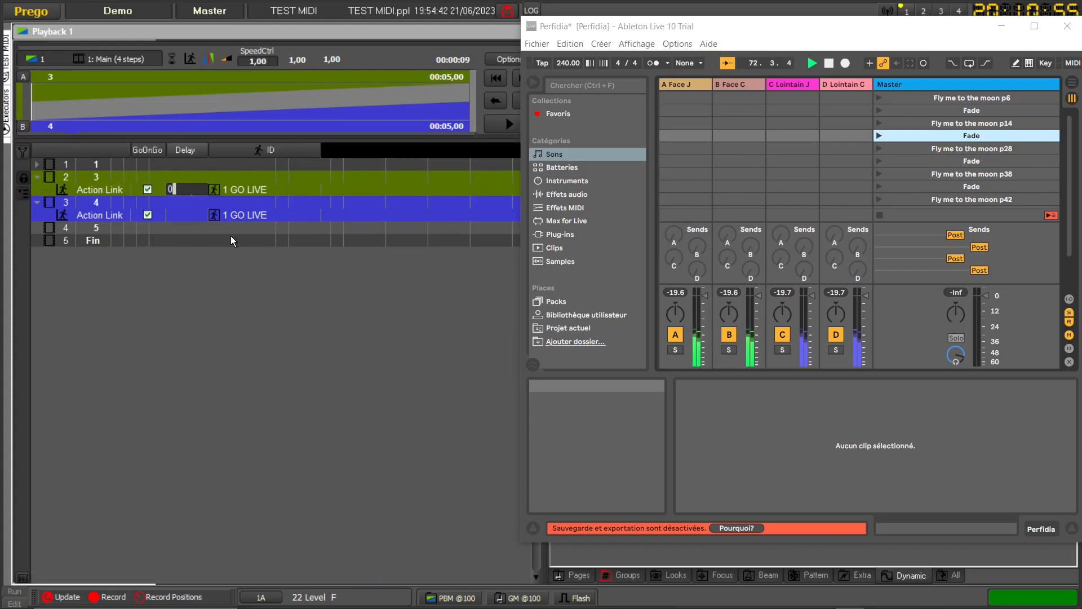
{"action": "left_click", "coordinate": [232, 239]}
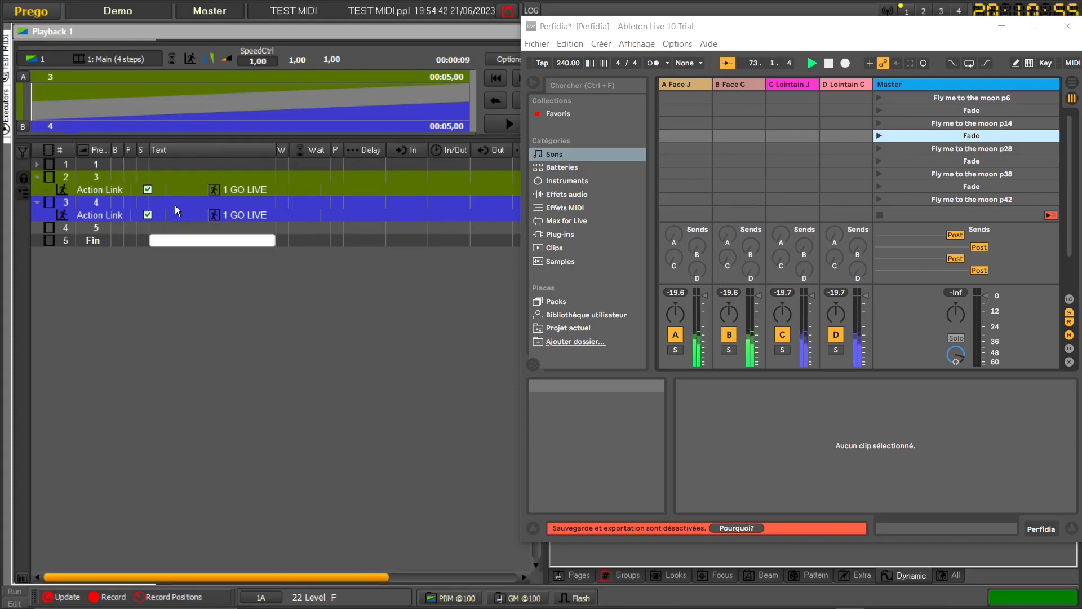
- Set step 2's own fade-in Delay to 3 seconds and uncover the remaining cue list columns through Content Name
{"action": "left_click", "coordinate": [368, 177]}
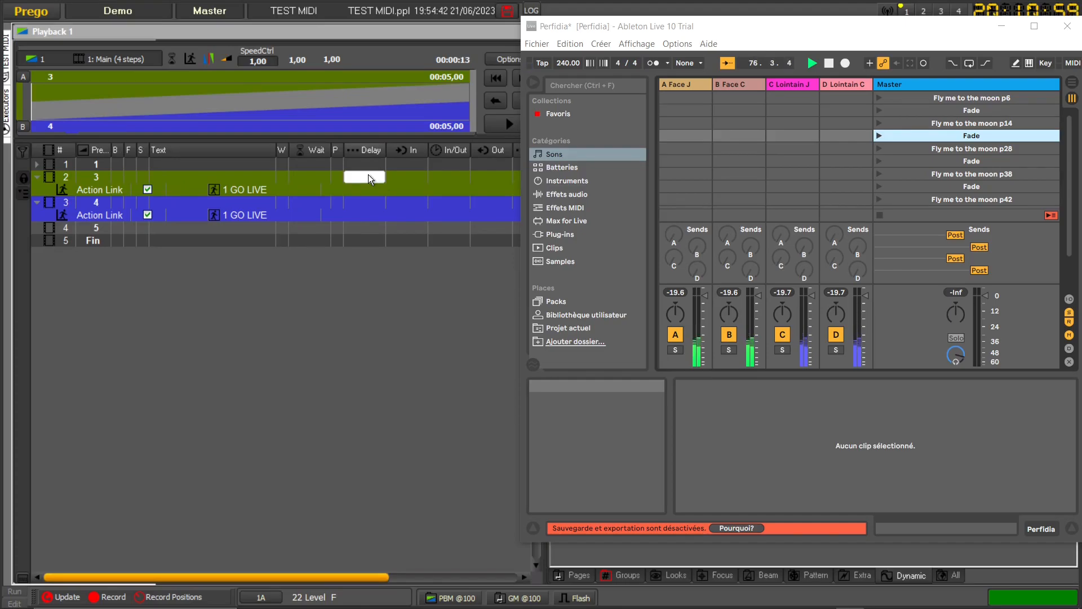
{"action": "key", "text": "Return"}
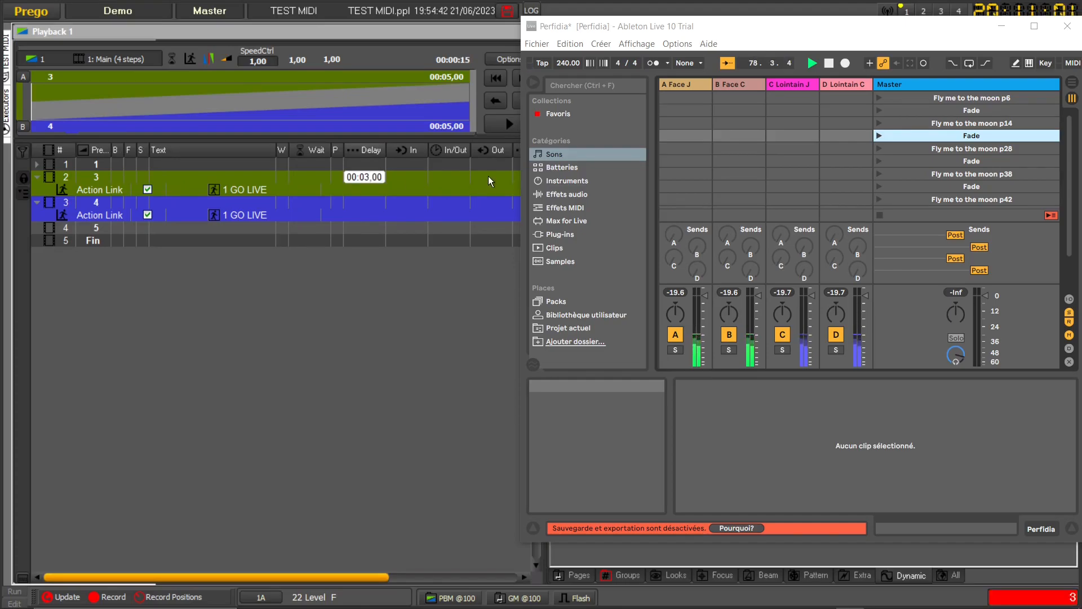
{"action": "left_click_drag", "start_coordinate": [575, 24], "coordinate": [629, 46]}
{"action": "left_click", "coordinate": [519, 179]}
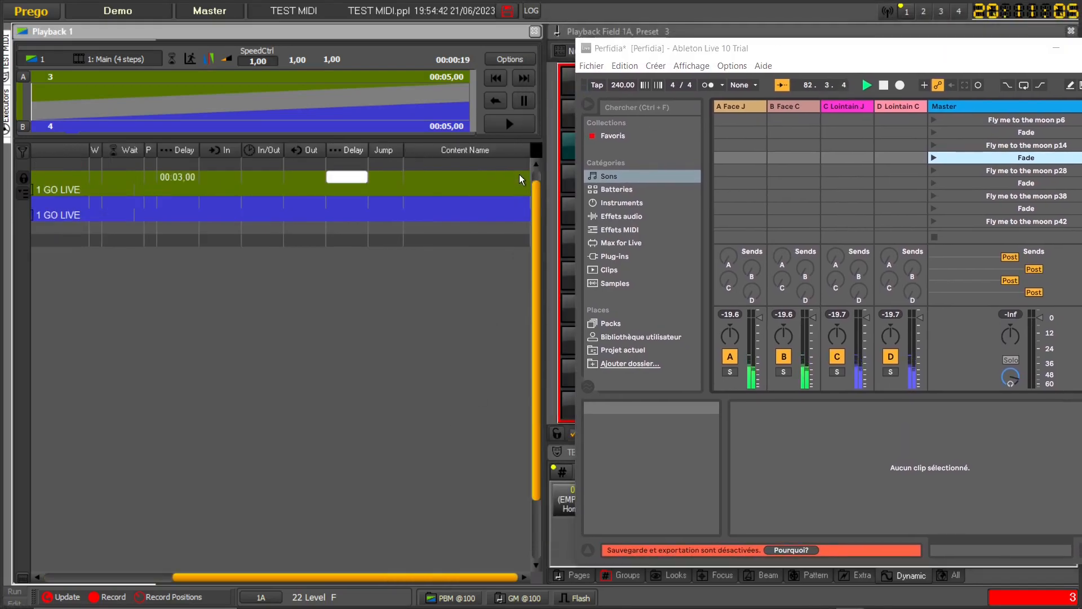
{"action": "left_click", "coordinate": [519, 180]}
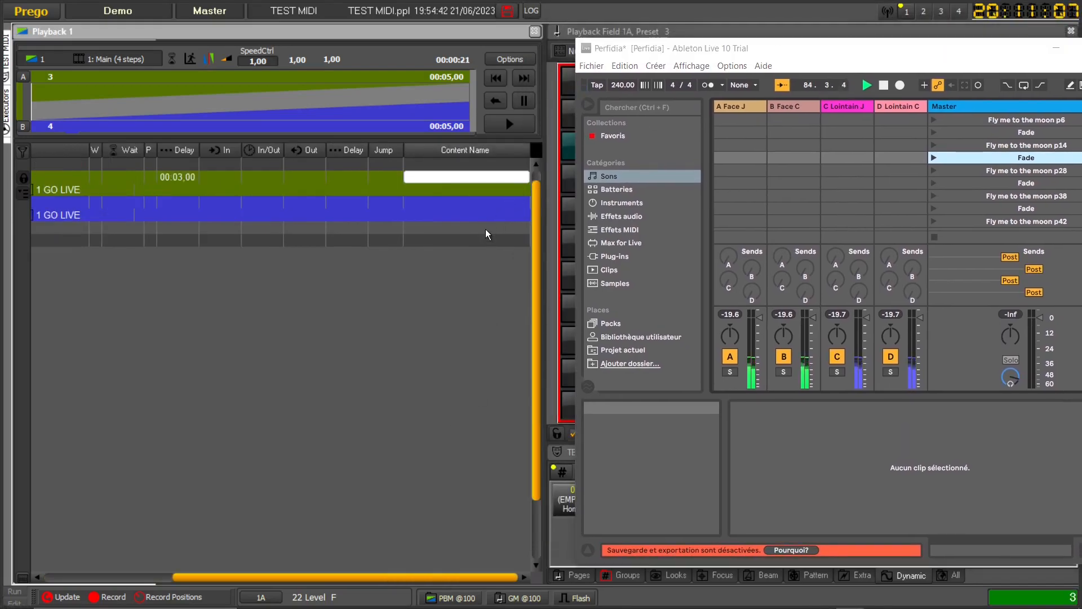
- Set step 2's fade-out Delay to 3 seconds and run step 2 from step 1 to test the delayed crossfade
{"action": "left_click", "coordinate": [347, 177]}
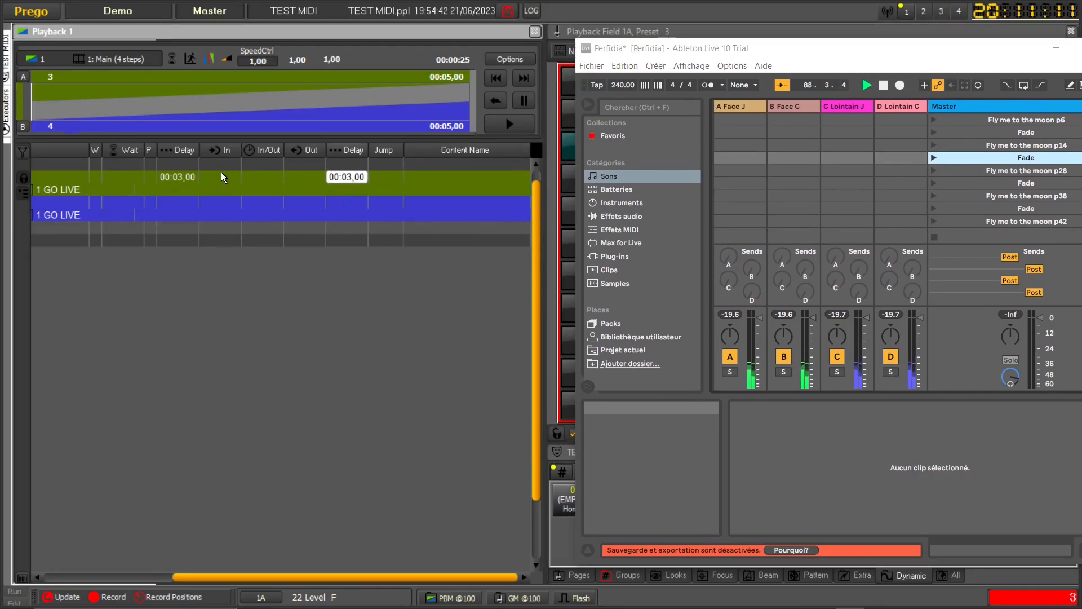
{"action": "left_click_drag", "start_coordinate": [357, 579], "coordinate": [207, 539]}
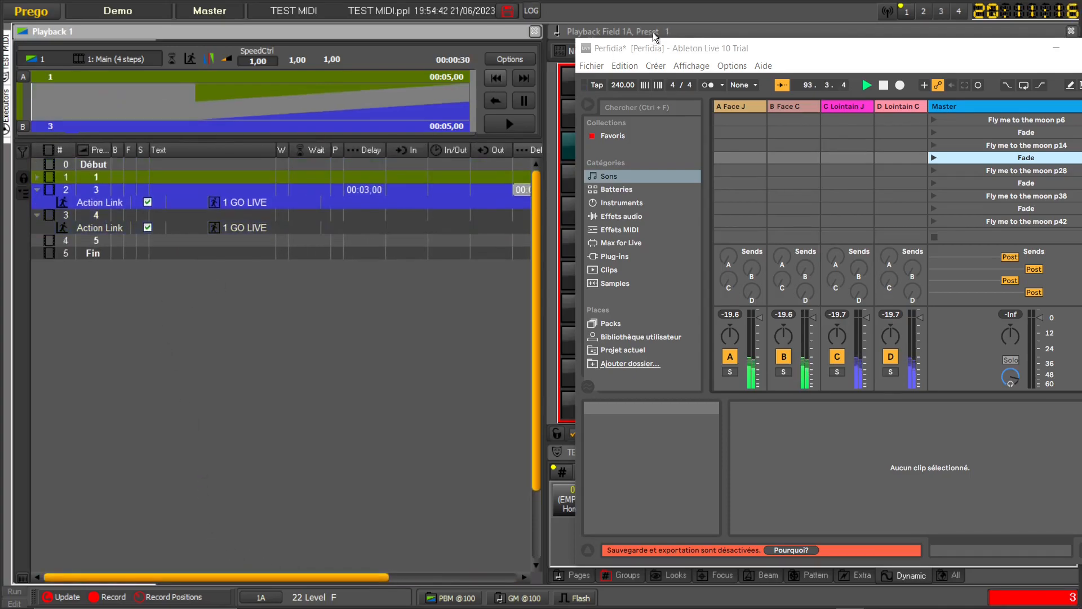
{"action": "left_click_drag", "start_coordinate": [666, 46], "coordinate": [614, 22]}
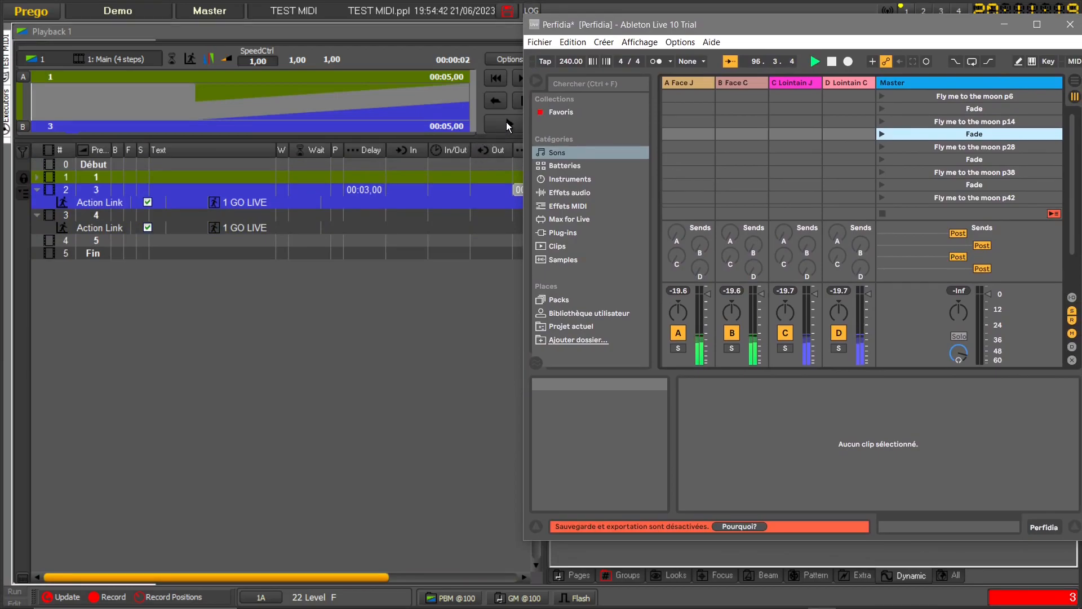
{"action": "left_click", "coordinate": [509, 125]}
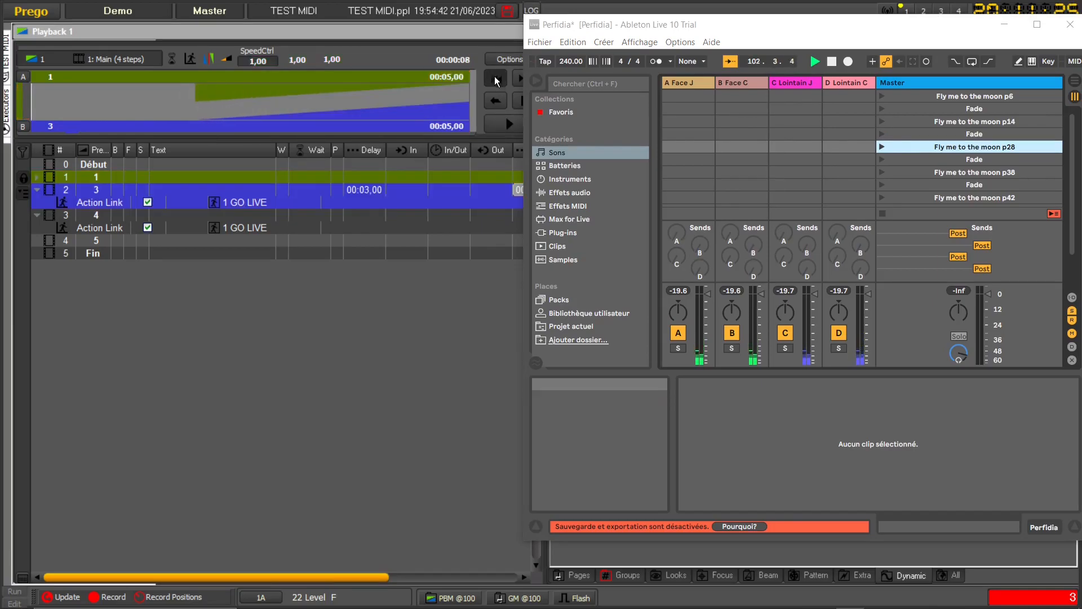
- Return Playback 1 to step 1, select the scene Fly me to the moon p6 in Ableton Live and run step 2 again
{"action": "left_click", "coordinate": [496, 82]}
{"action": "left_click", "coordinate": [904, 95]}
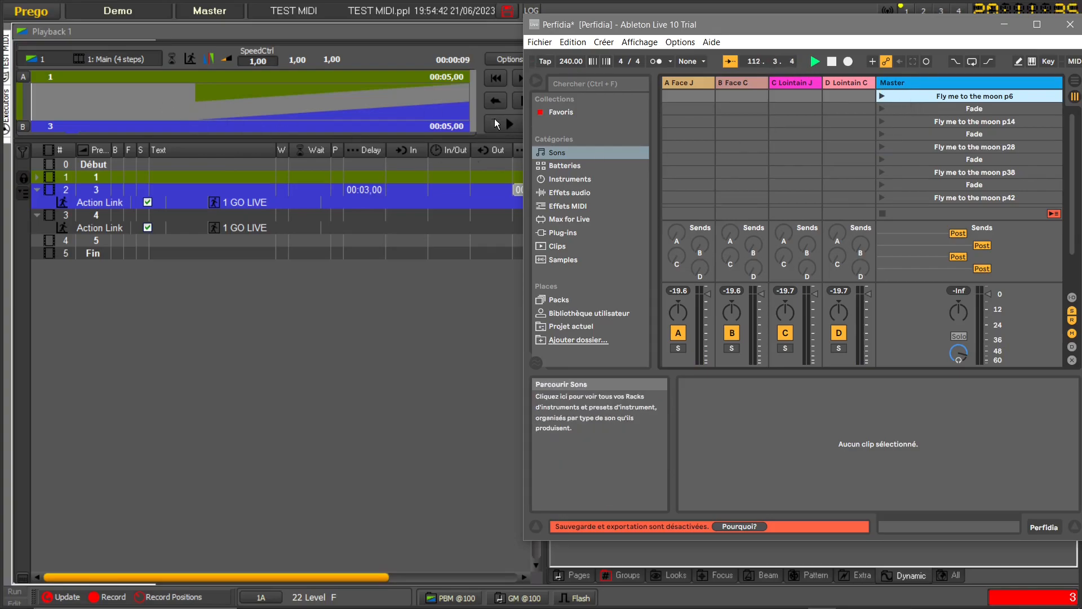
{"action": "left_click", "coordinate": [952, 108]}
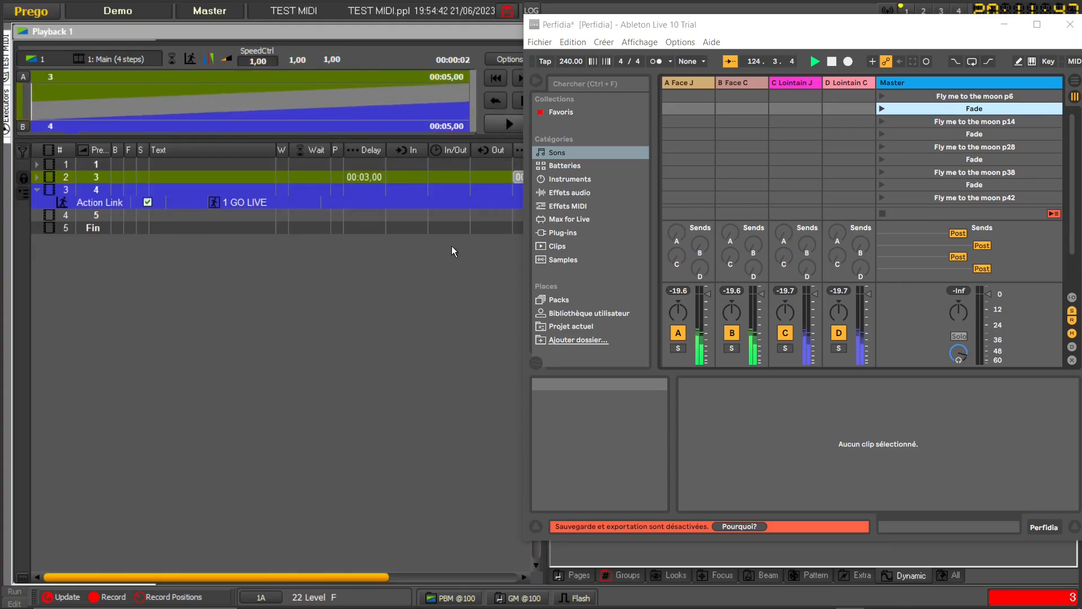
{"action": "left_click_drag", "start_coordinate": [573, 24], "coordinate": [602, 18]}
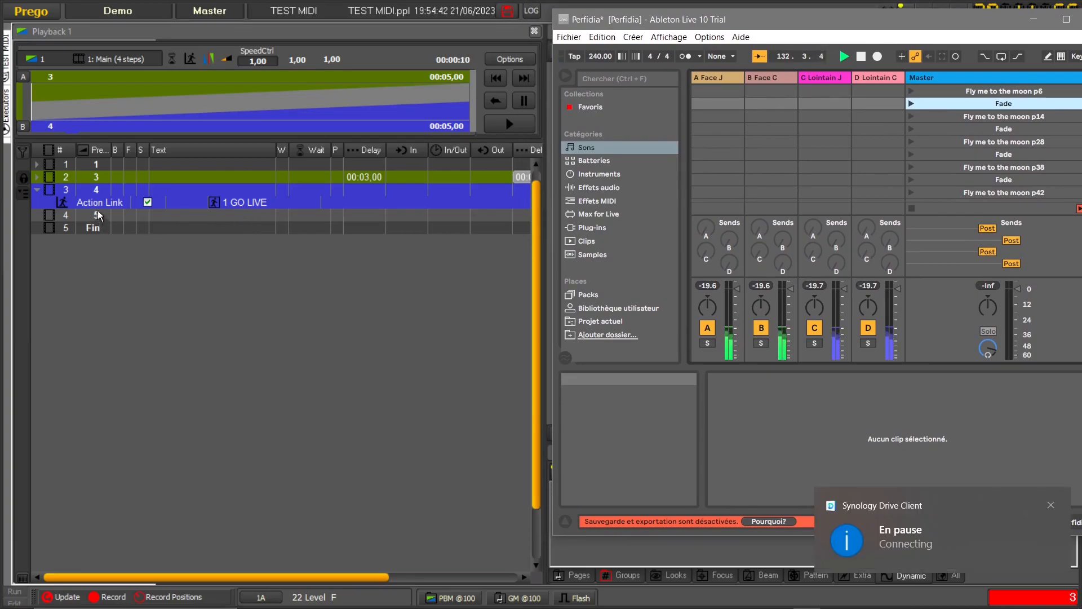
- Dismiss the Synology Drive notification and delete panel 2 from the Panels of the TEST MIDI show
{"action": "left_click", "coordinate": [1051, 506]}
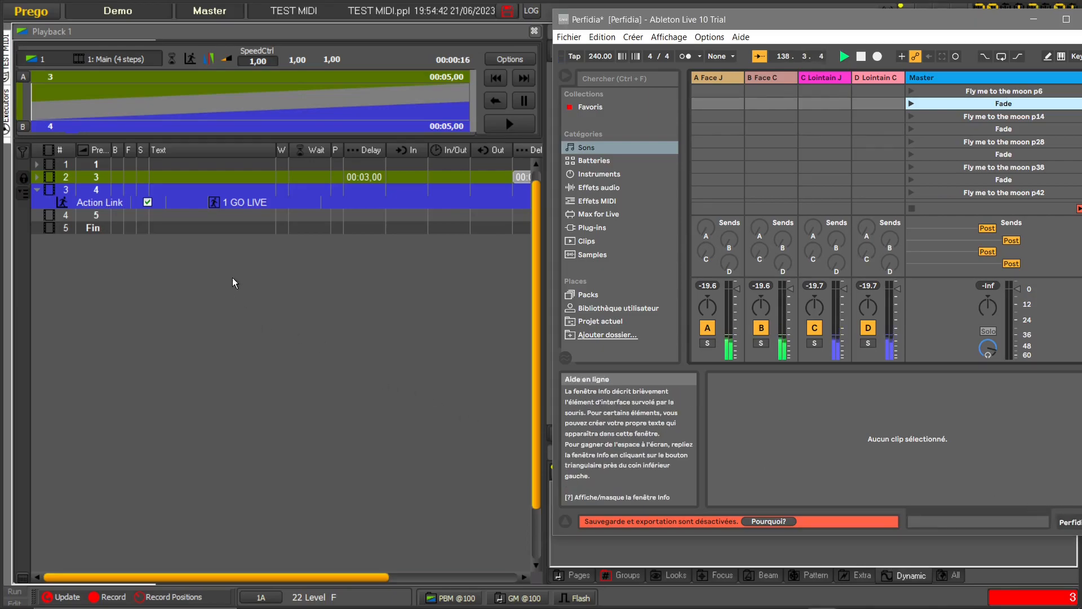
{"action": "left_click", "coordinate": [8, 66]}
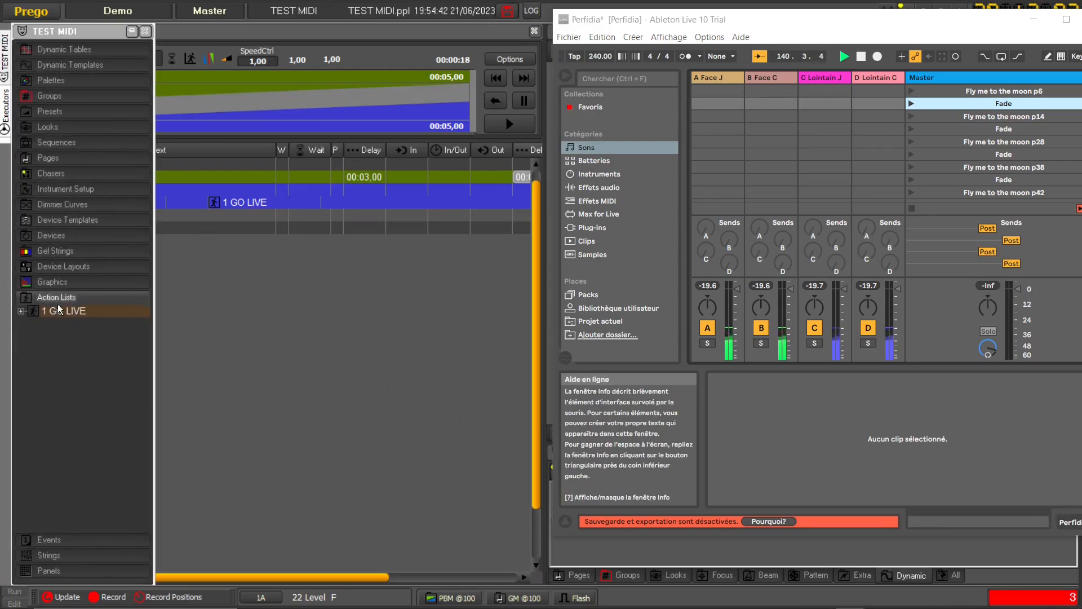
{"action": "left_click", "coordinate": [61, 298]}
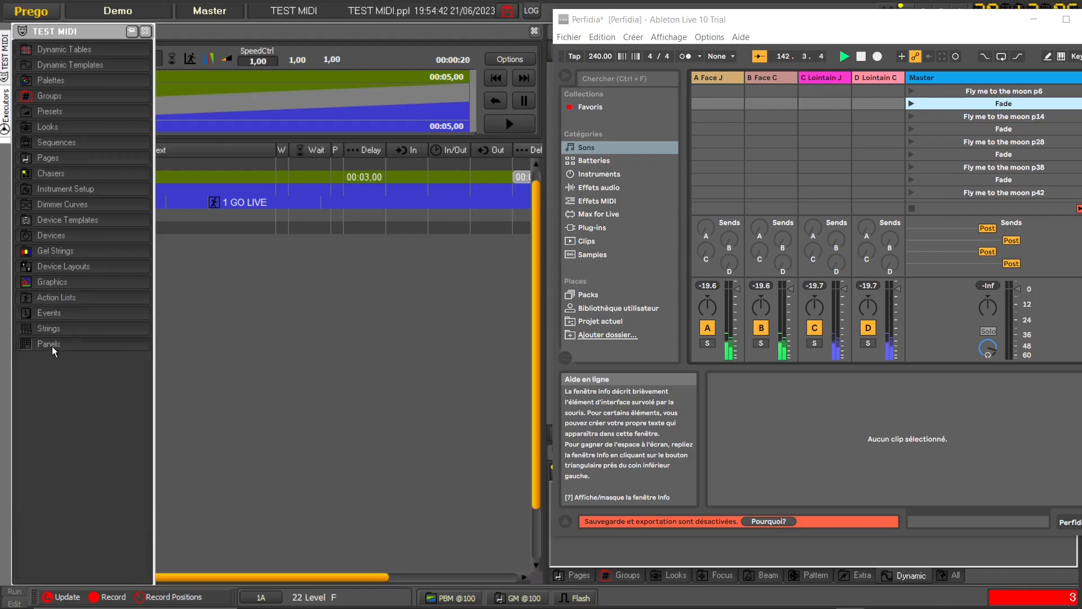
{"action": "left_click", "coordinate": [53, 343]}
{"action": "left_click", "coordinate": [55, 359]}
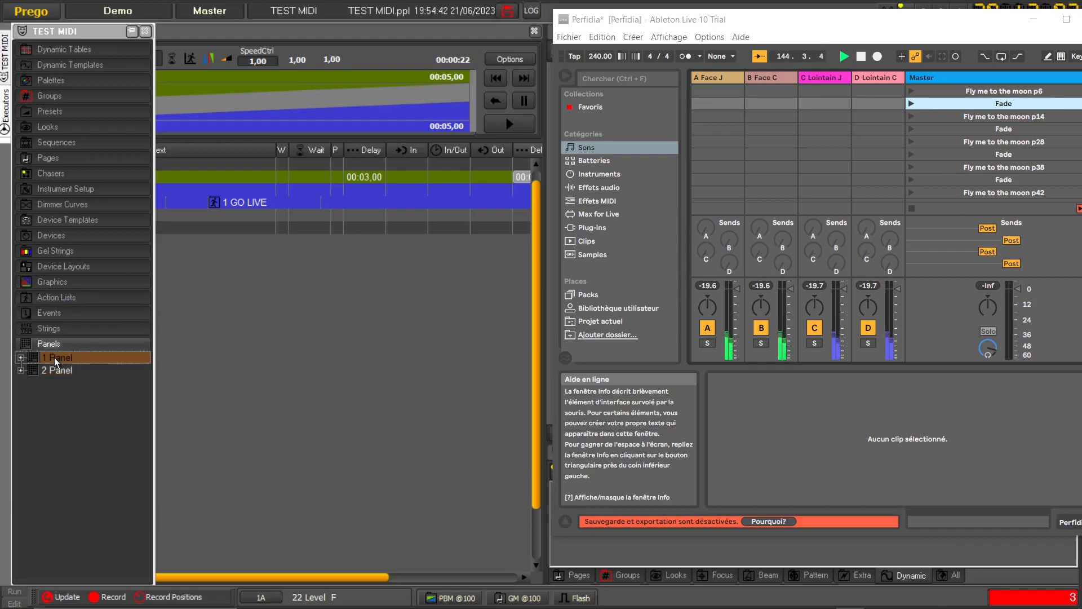
{"action": "right_click", "coordinate": [56, 368]}
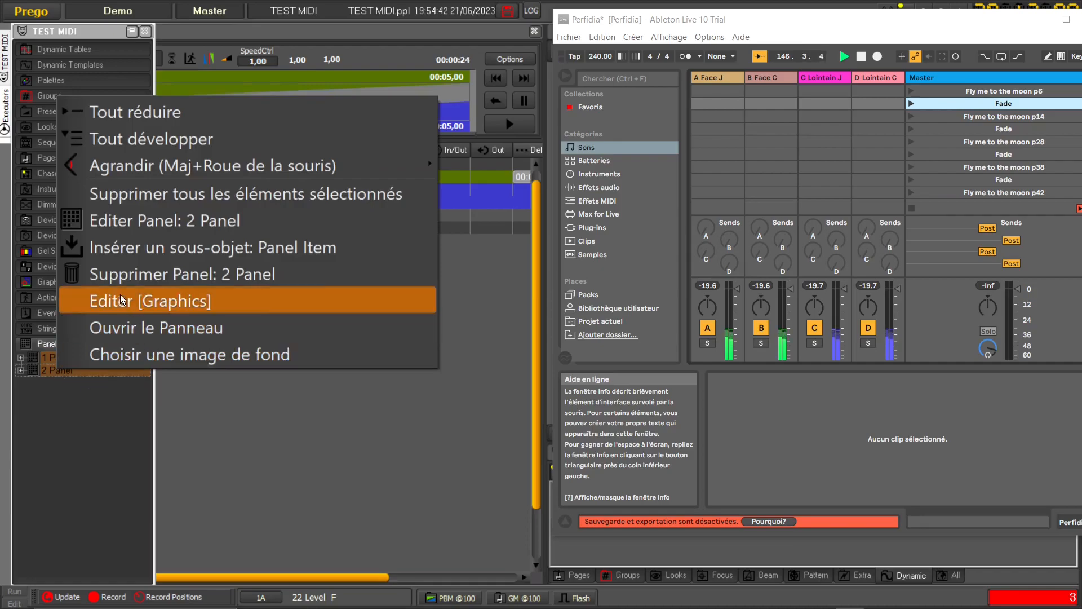
{"action": "left_click", "coordinate": [119, 277]}
{"action": "left_click", "coordinate": [482, 354]}
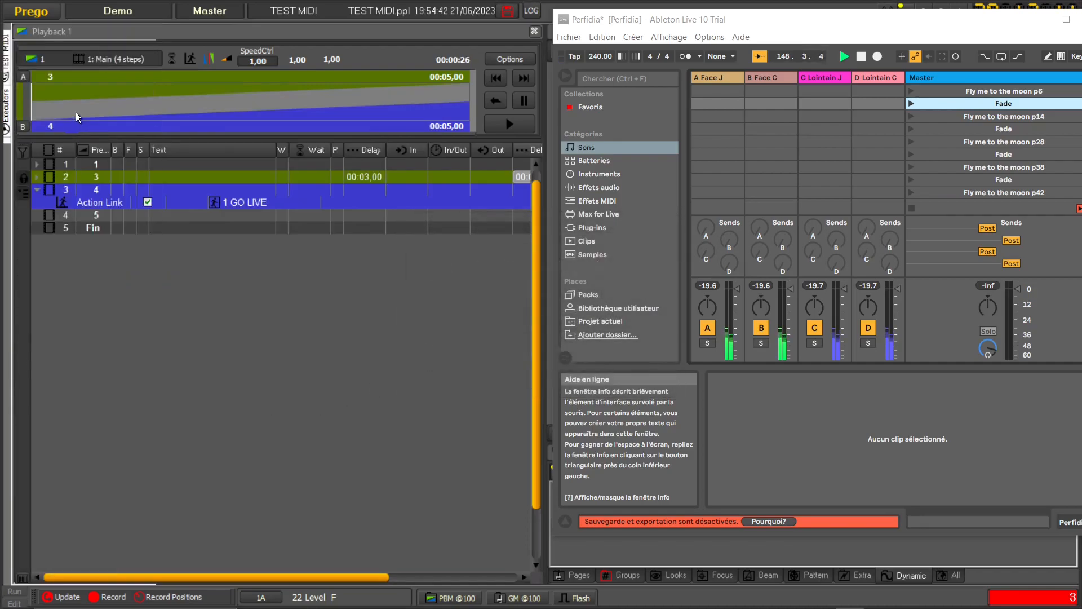
- Delete the remaining panel 1 from the show's Panels
{"action": "mouse_move", "coordinate": [4, 64]}
{"action": "left_click", "coordinate": [64, 357]}
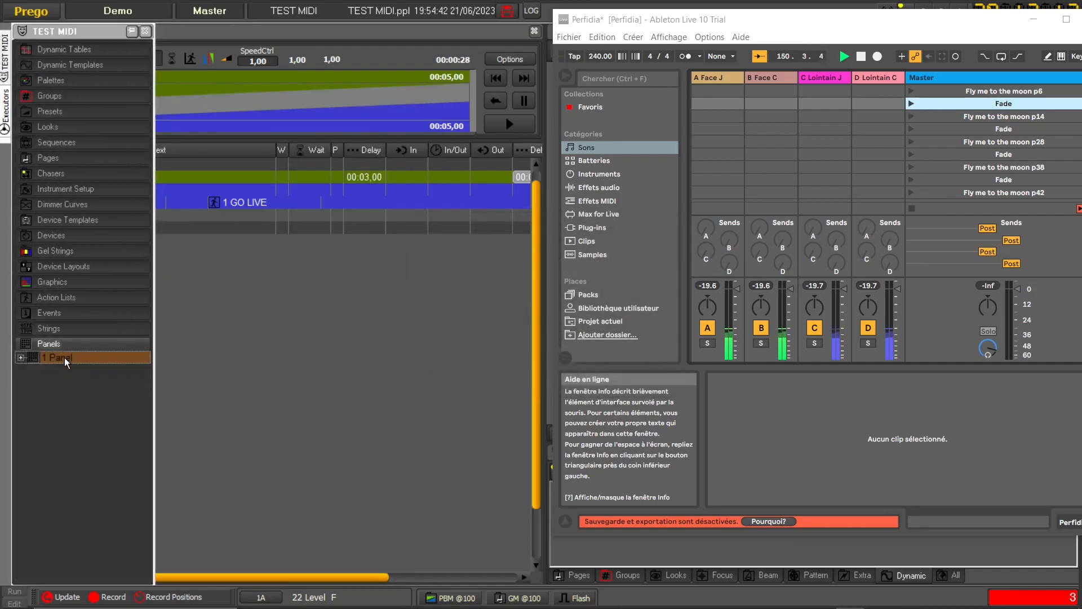
{"action": "right_click", "coordinate": [65, 357]}
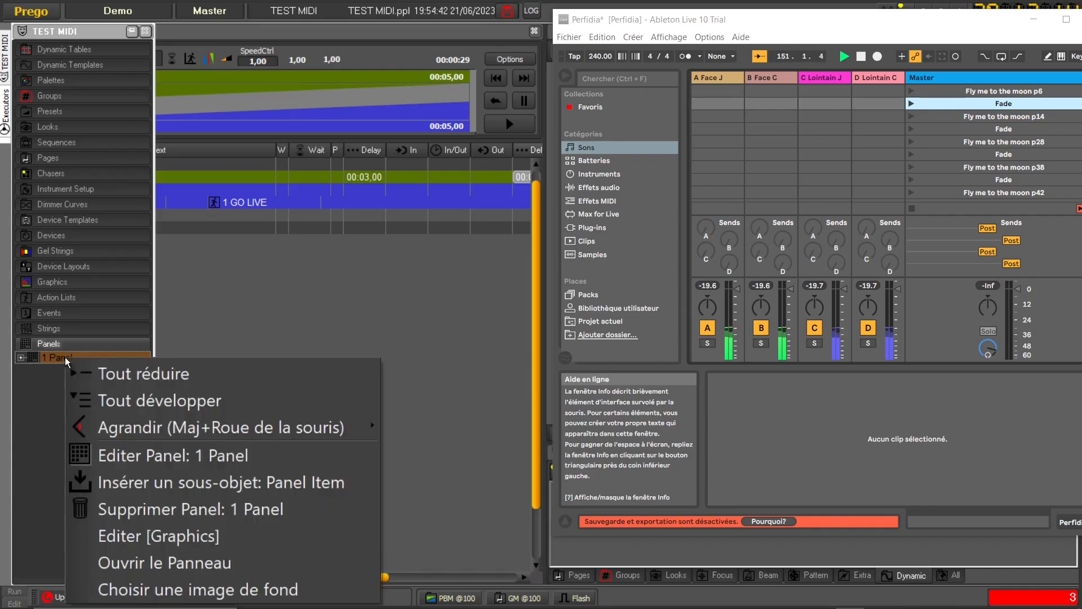
{"action": "left_click", "coordinate": [117, 505]}
{"action": "left_click", "coordinate": [481, 352]}
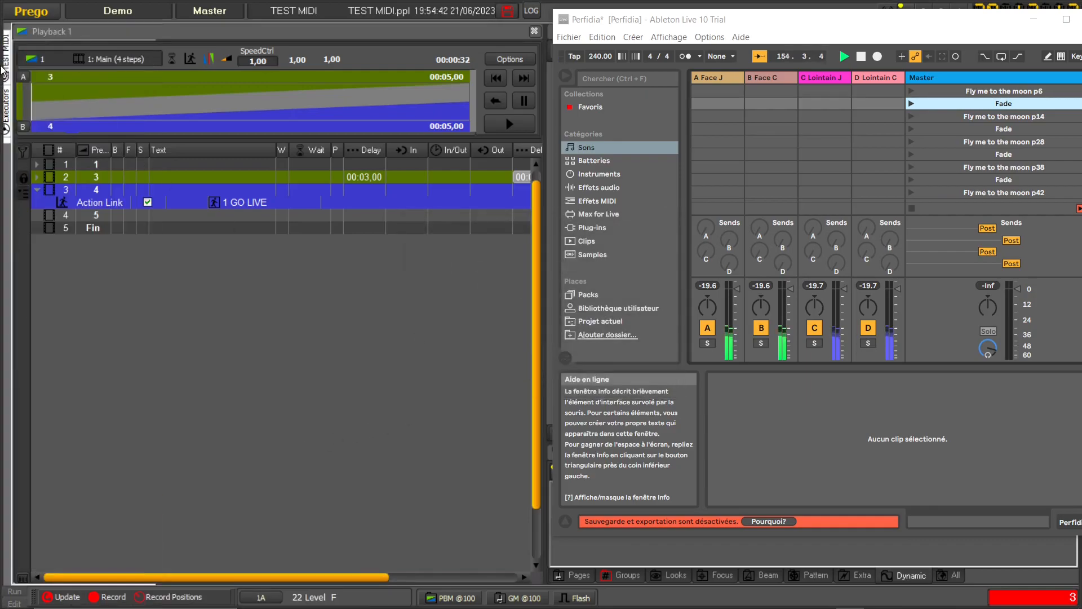
- Insert a new panel into the show's empty Panels category and open it in the panel editor
{"action": "mouse_move", "coordinate": [3, 70]}
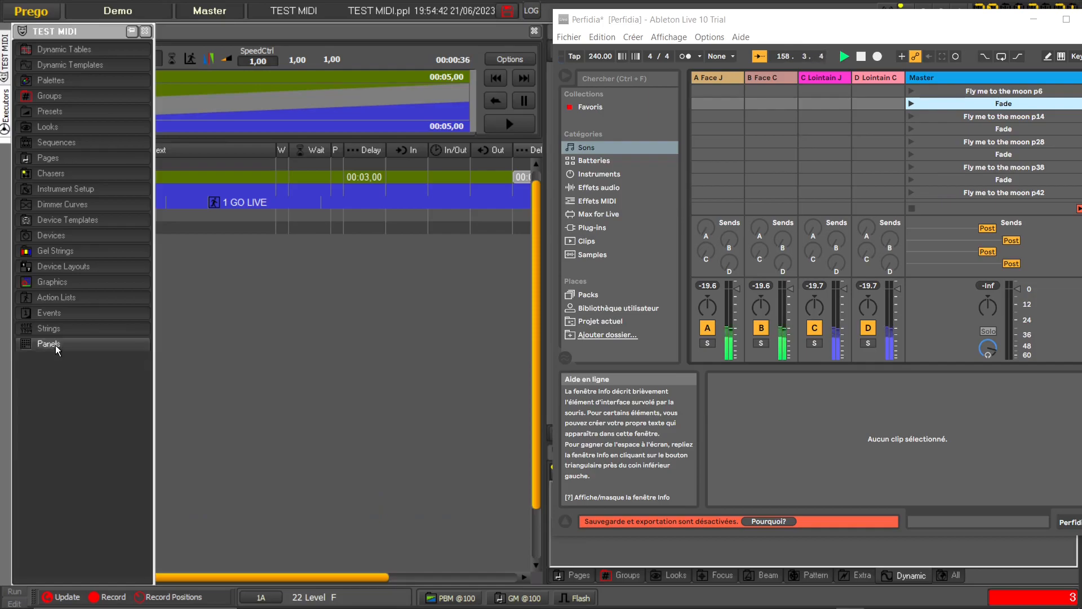
{"action": "right_click", "coordinate": [38, 363]}
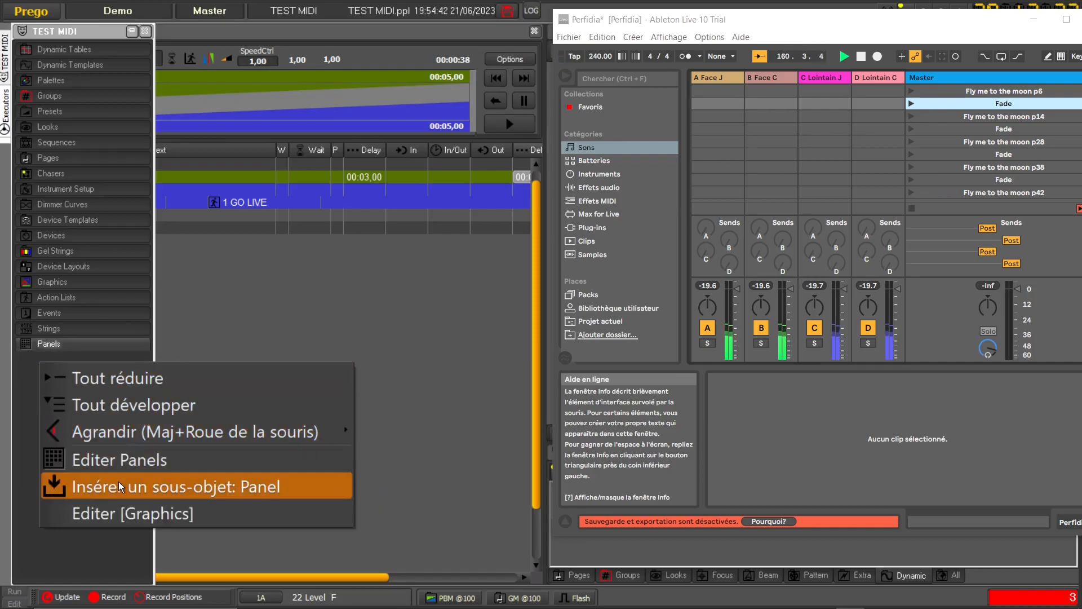
{"action": "left_click", "coordinate": [118, 487]}
{"action": "double_click", "coordinate": [65, 356]}
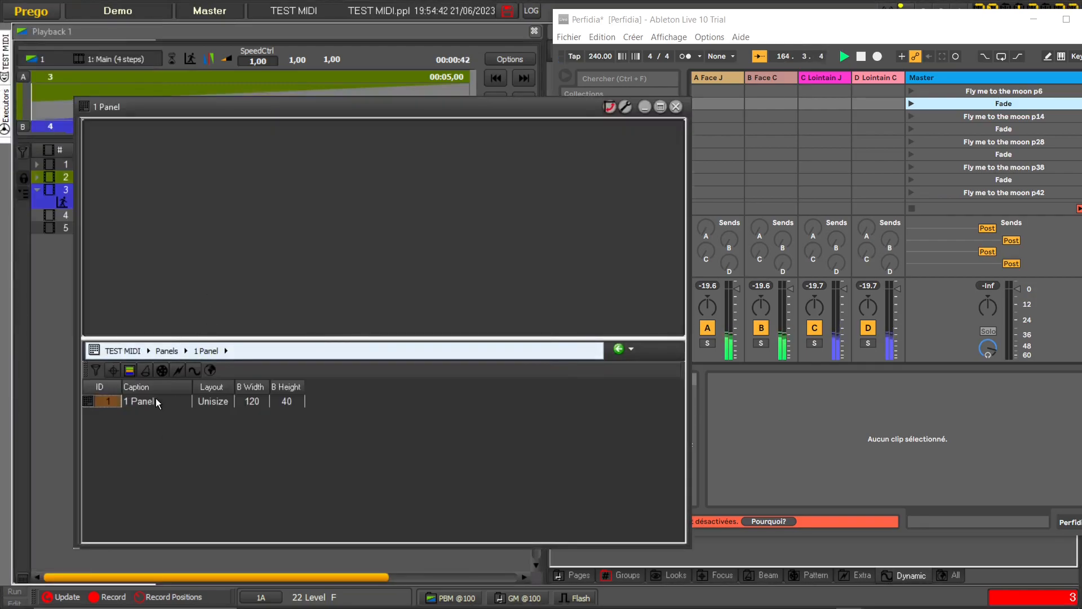
- Set the new panel's caption to GO LIVE
{"action": "left_click", "coordinate": [154, 401]}
{"action": "left_click", "coordinate": [153, 400]}
{"action": "type", "text": "GO L"}
{"action": "type", "text": "IVE"}
{"action": "key", "text": "Return"}
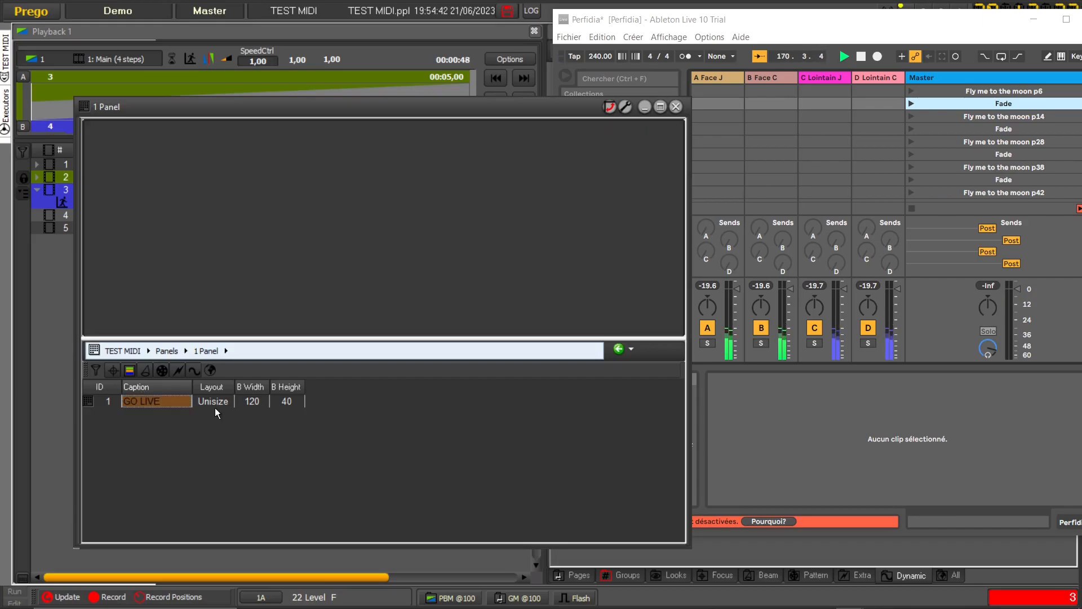
- Add an action button item to the GO LIVE panel and caption it GOLIVE
{"action": "right_click", "coordinate": [134, 404]}
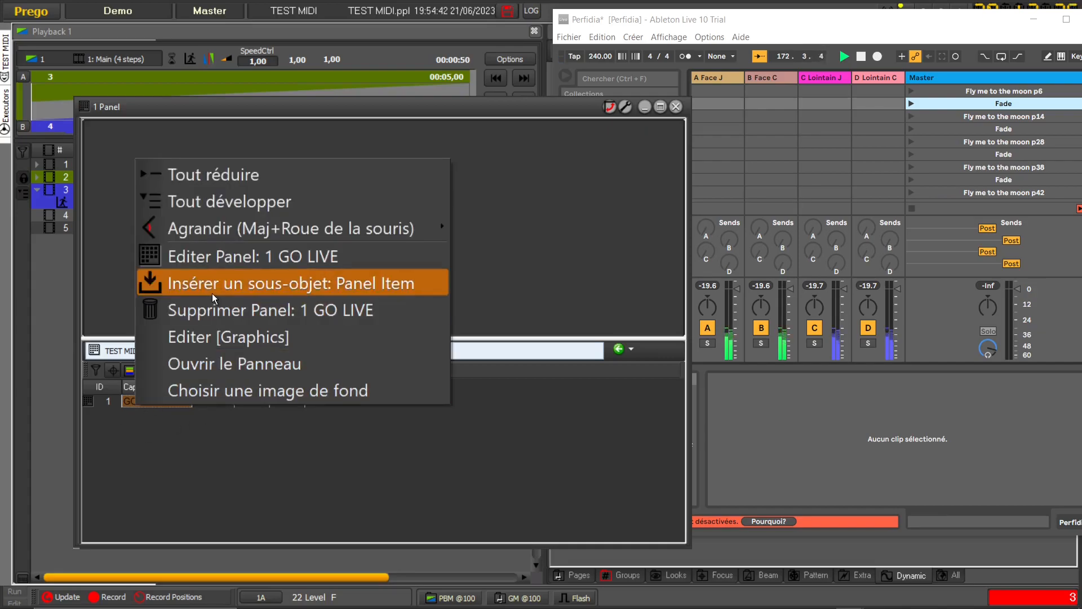
{"action": "left_click", "coordinate": [205, 288]}
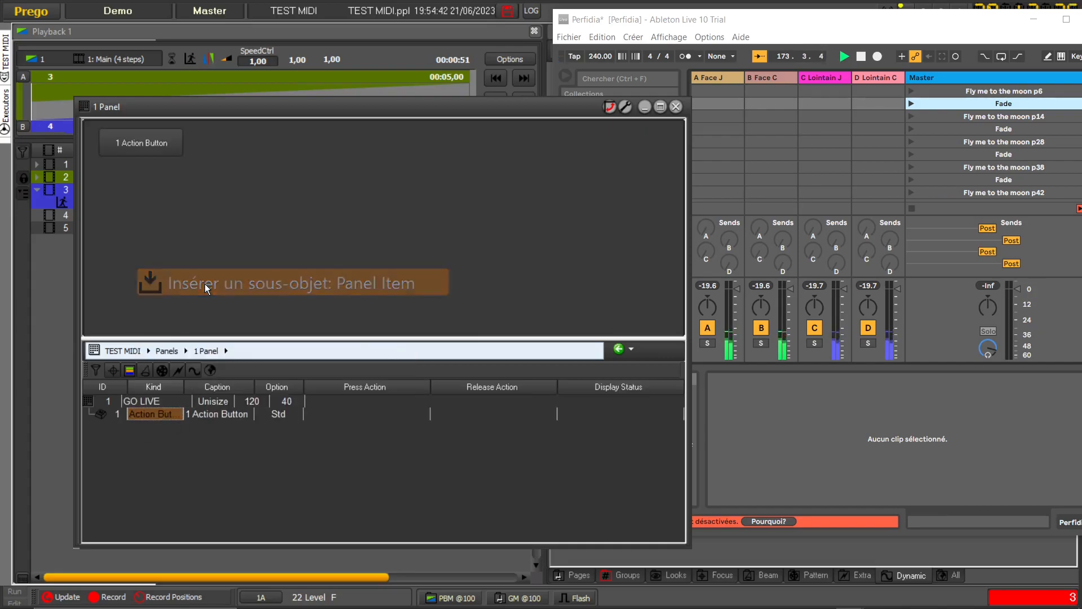
{"action": "left_click", "coordinate": [350, 417]}
{"action": "left_click", "coordinate": [224, 413]}
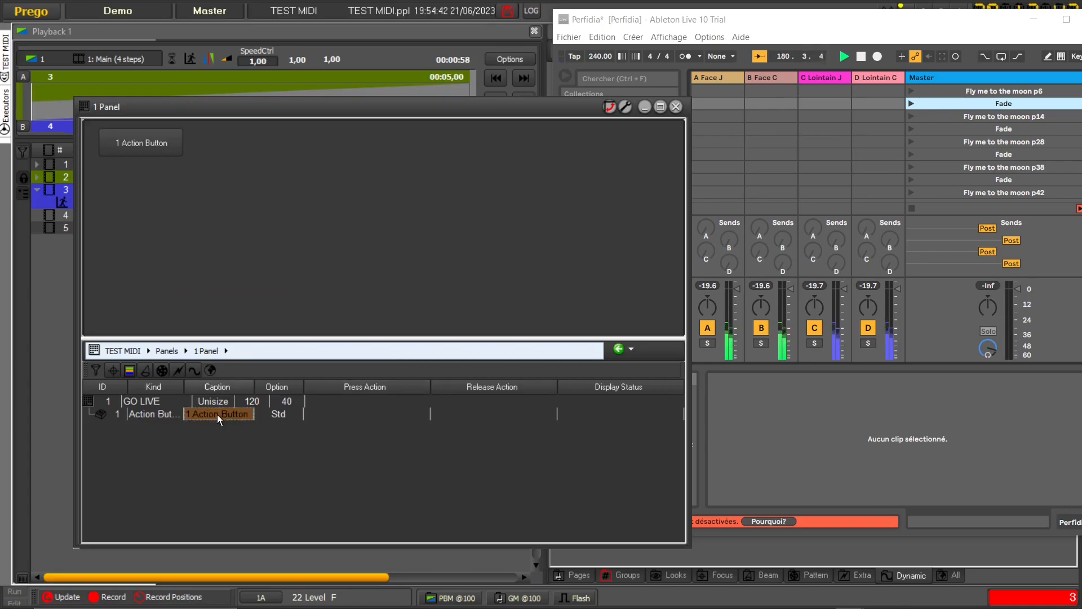
{"action": "left_click", "coordinate": [218, 414]}
{"action": "type", "text": "G"}
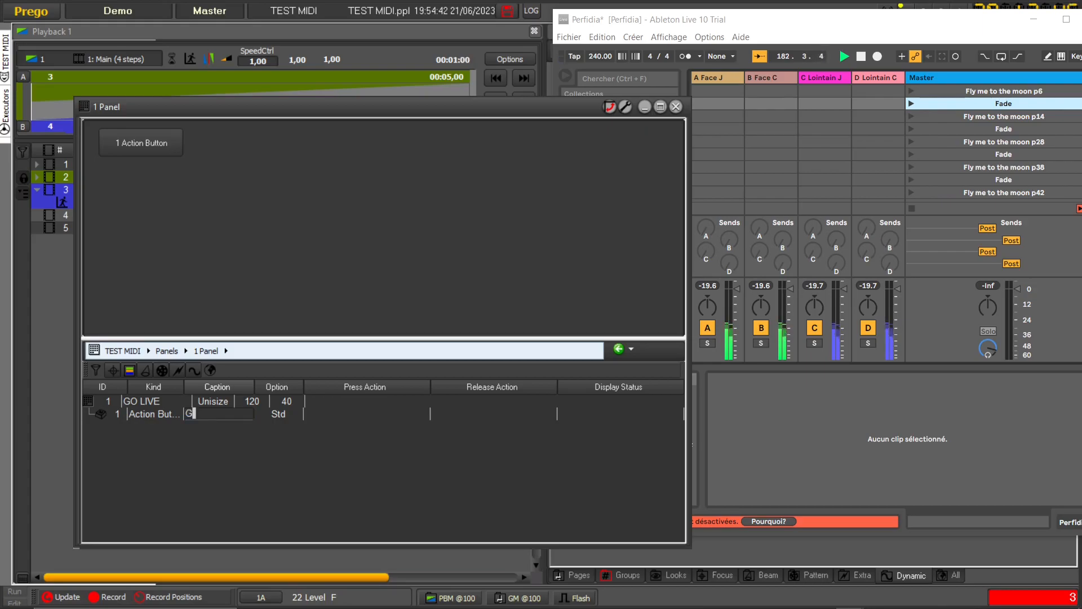
{"action": "type", "text": "OLIVE"}
{"action": "key", "text": "Return"}
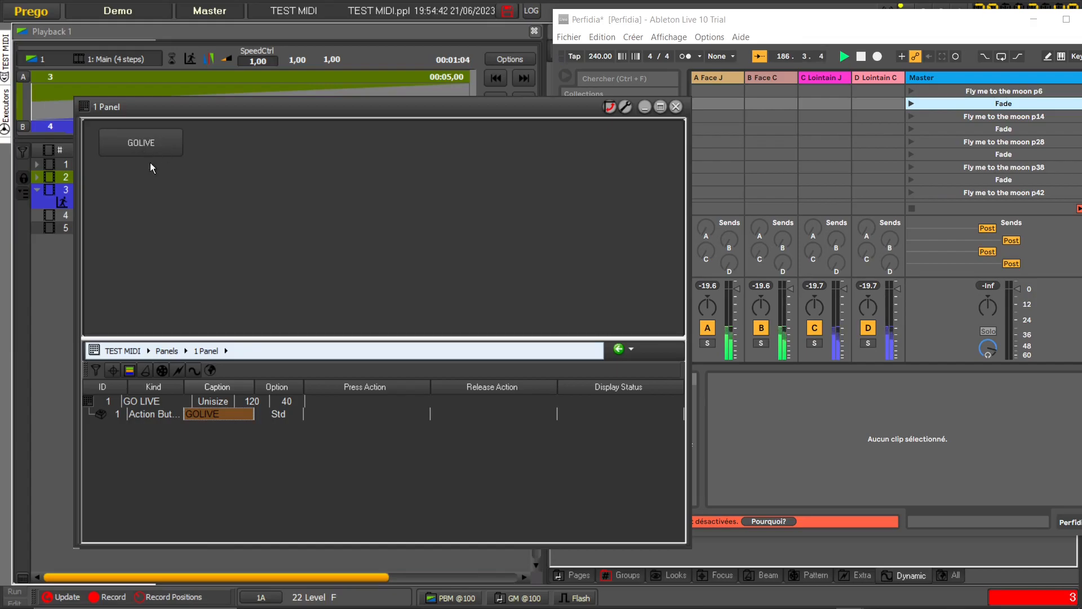
- Assign the GO LIVE action list as the button's Press Action and close the panel editor
{"action": "left_click", "coordinate": [365, 414]}
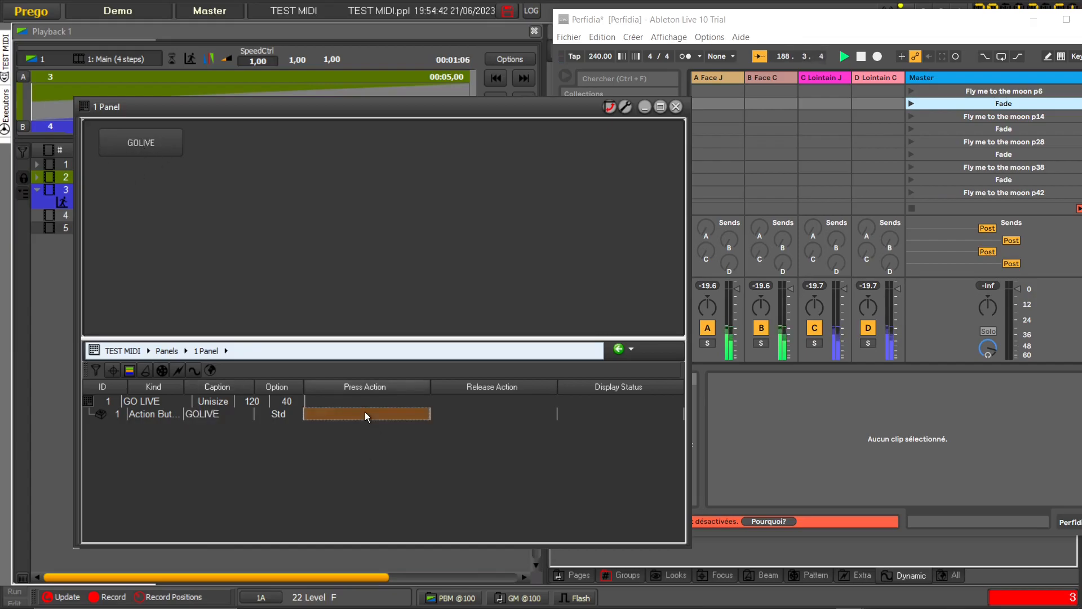
{"action": "double_click", "coordinate": [355, 414]}
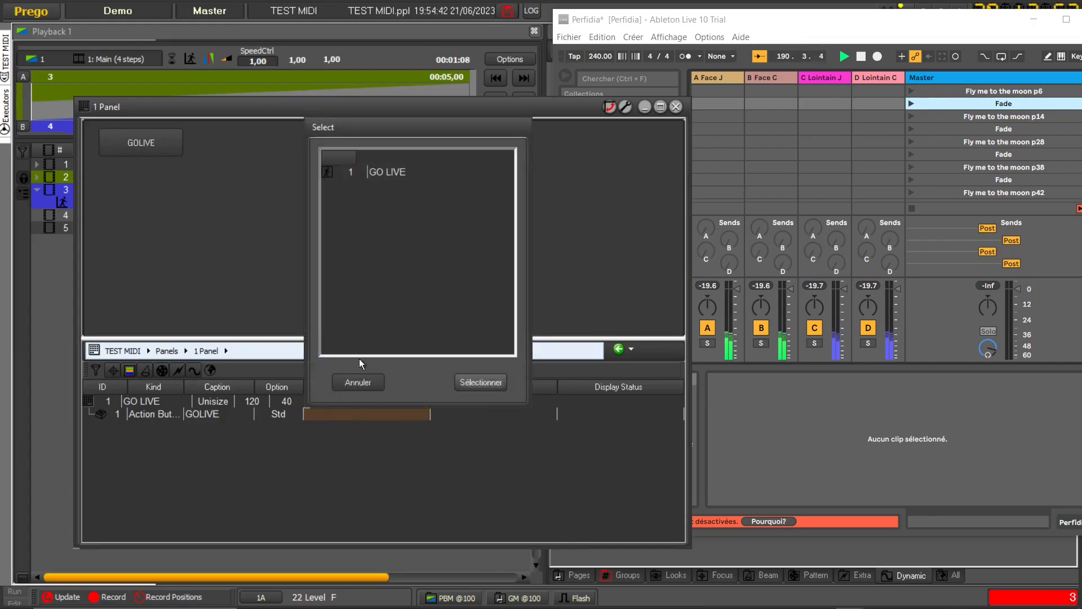
{"action": "left_click", "coordinate": [380, 174]}
{"action": "double_click", "coordinate": [380, 174]}
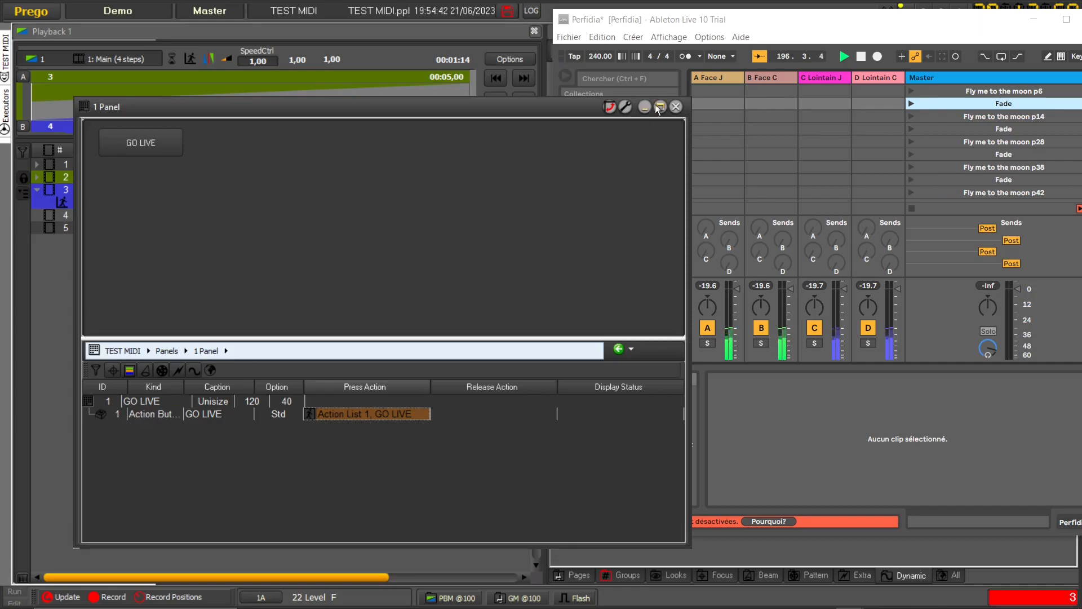
{"action": "left_click", "coordinate": [678, 109]}
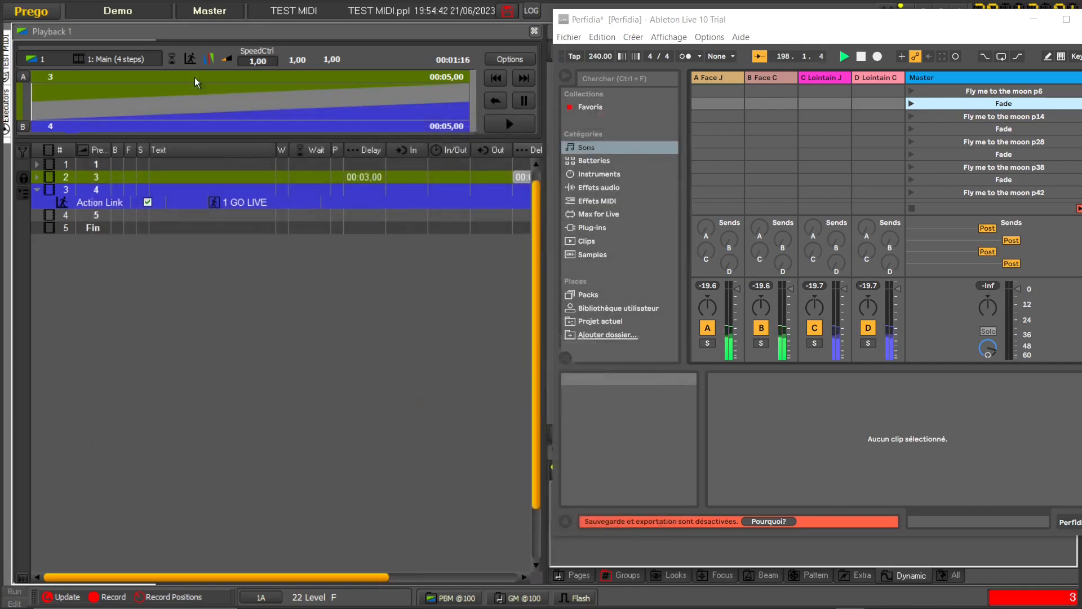
- Open the user panel 1 GO LIVE and reduce its window height
{"action": "left_click", "coordinate": [31, 11]}
{"action": "mouse_move", "coordinate": [82, 97]}
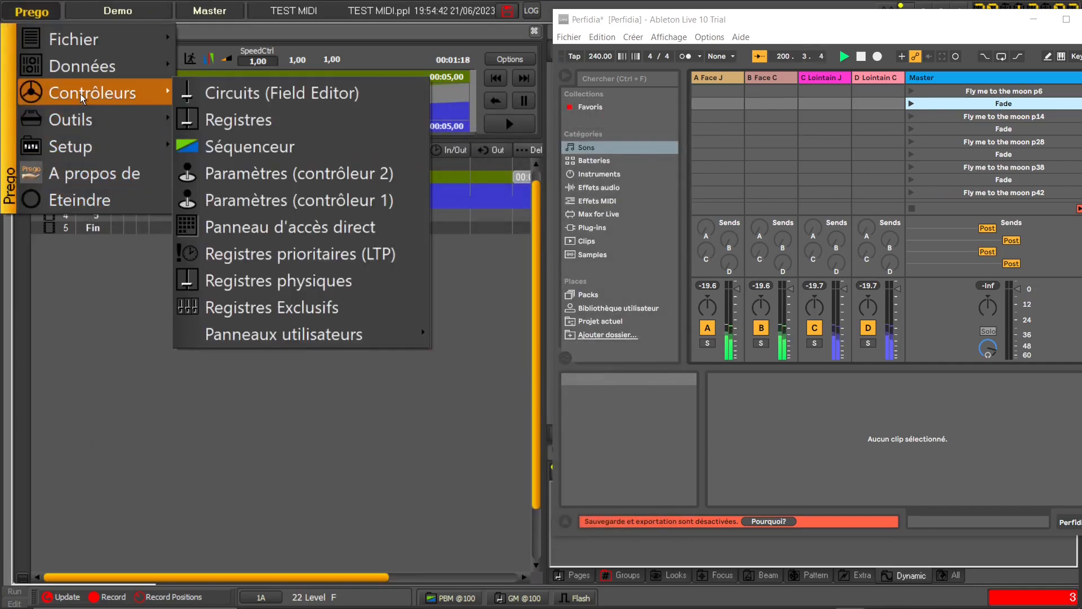
{"action": "mouse_move", "coordinate": [256, 339]}
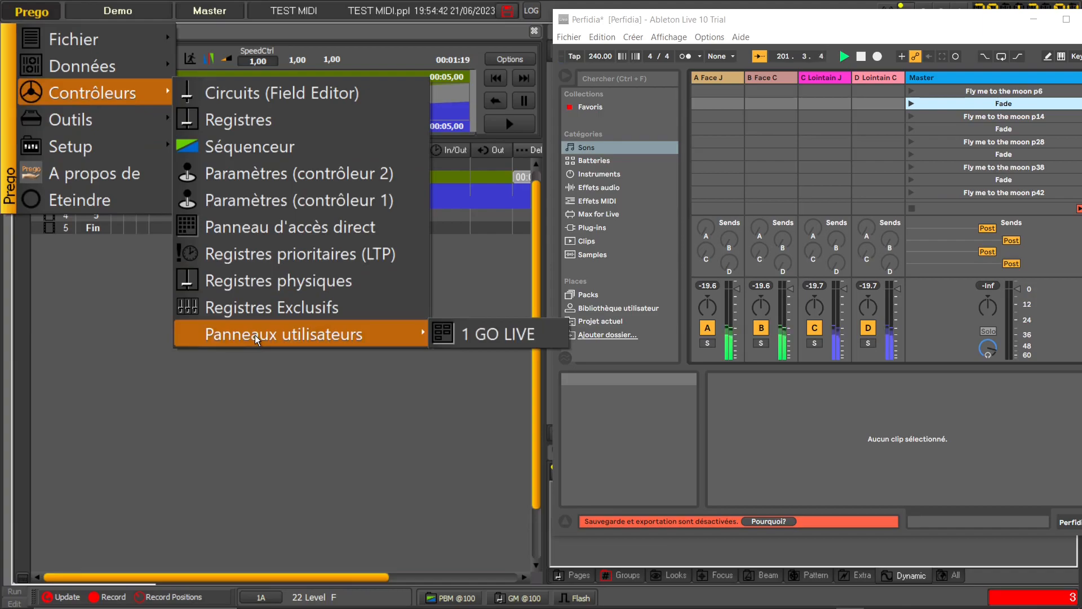
{"action": "left_click", "coordinate": [505, 336]}
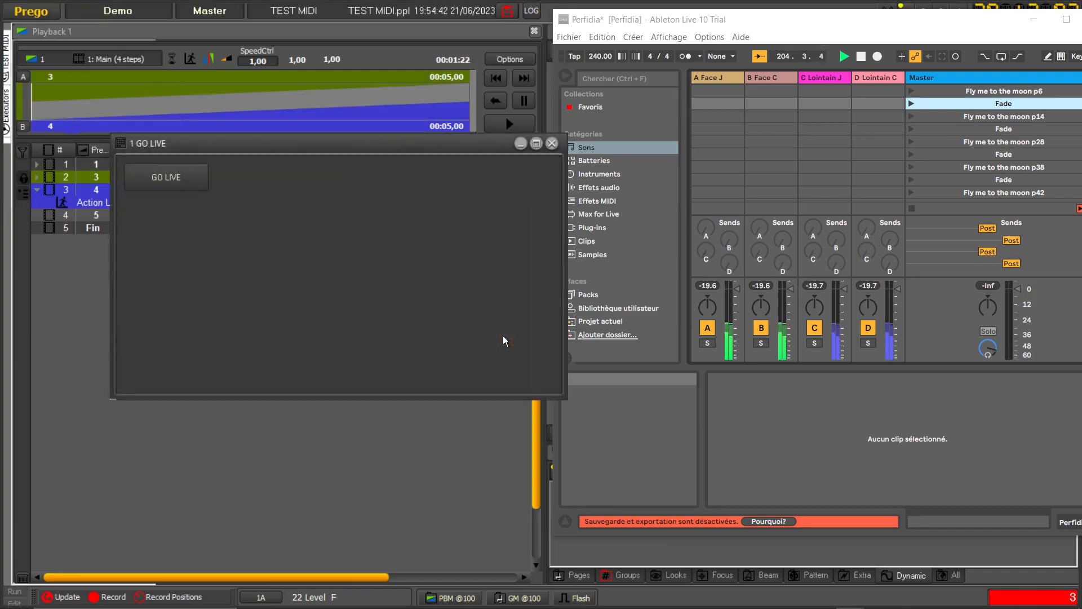
{"action": "left_click_drag", "start_coordinate": [339, 397], "coordinate": [338, 262]}
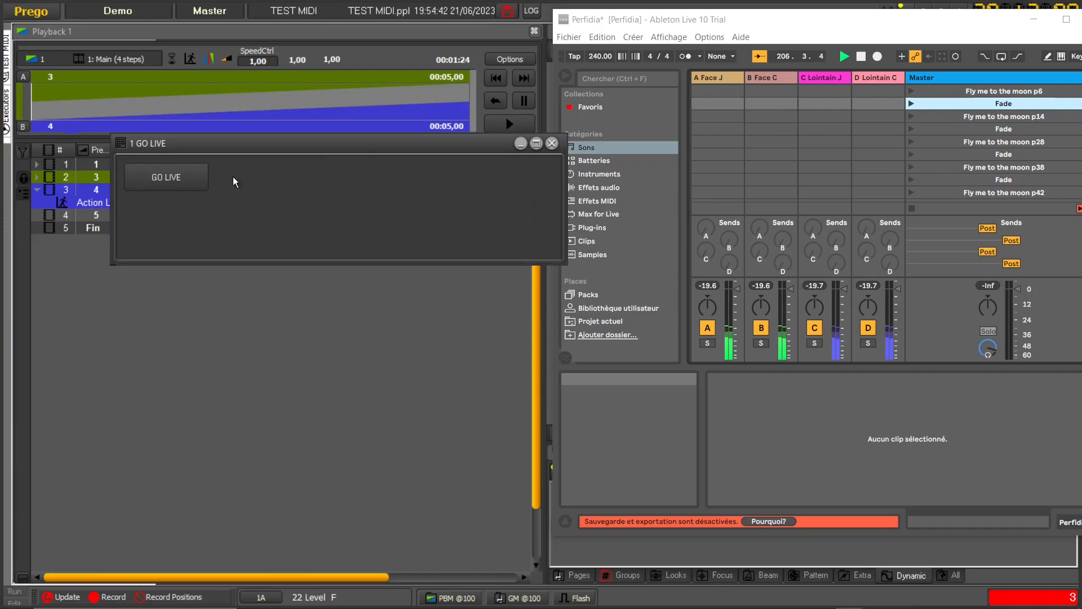
- Dock the GO LIVE panel directly above Playback 1 and shrink it to the height of its single button
{"action": "right_click", "coordinate": [233, 148]}
{"action": "left_click", "coordinate": [265, 158]}
{"action": "left_click_drag", "start_coordinate": [228, 145], "coordinate": [114, 33]}
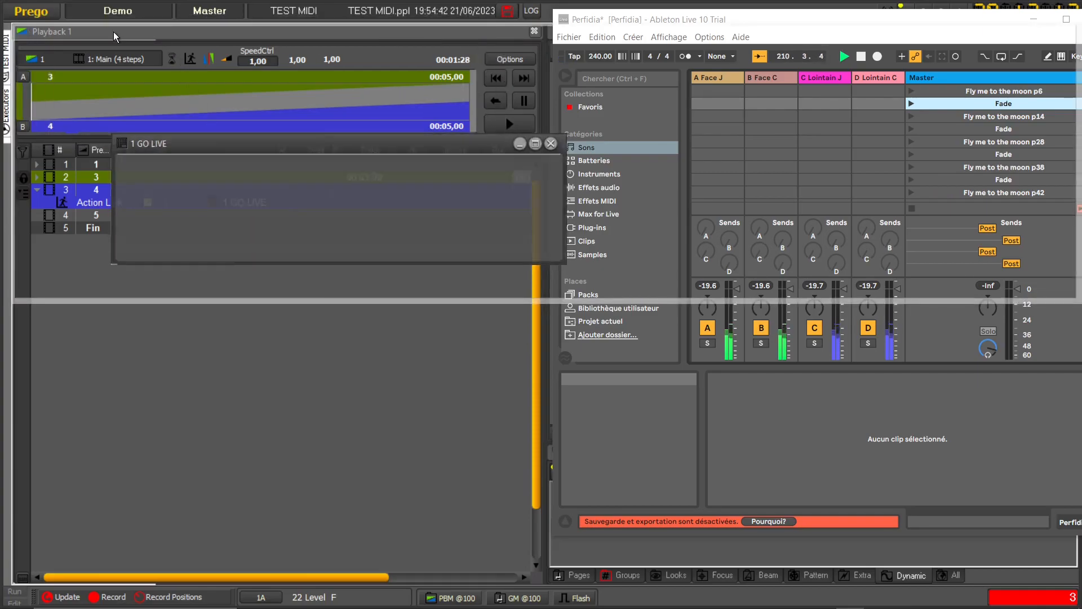
{"action": "left_click_drag", "start_coordinate": [234, 315], "coordinate": [226, 112]}
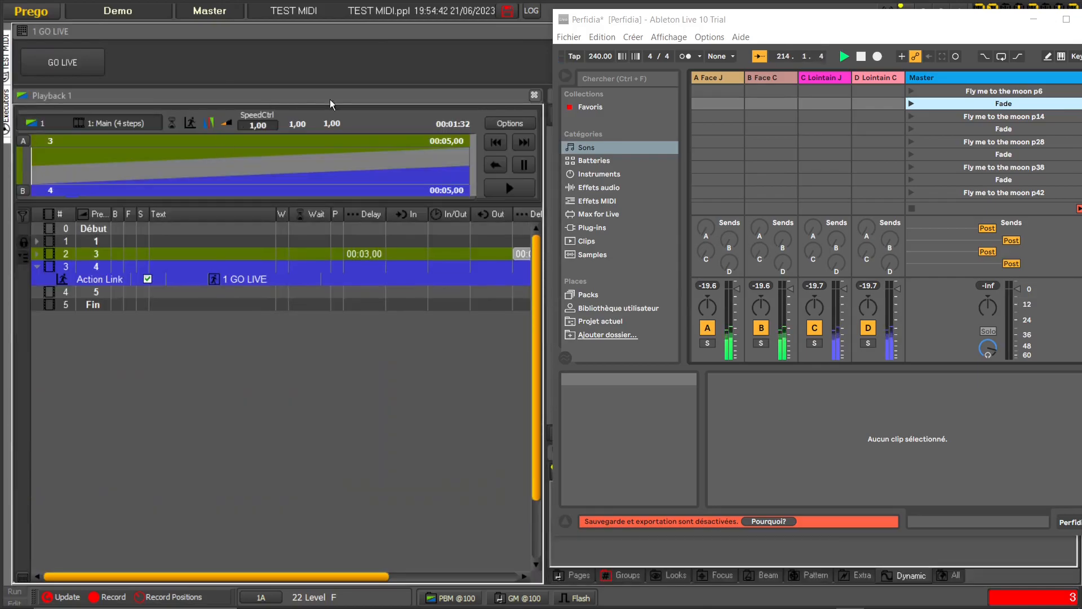
- Trigger the docked GO LIVE panel button once and duplicate the GO LIVE action list within the action lists
{"action": "left_click", "coordinate": [66, 68]}
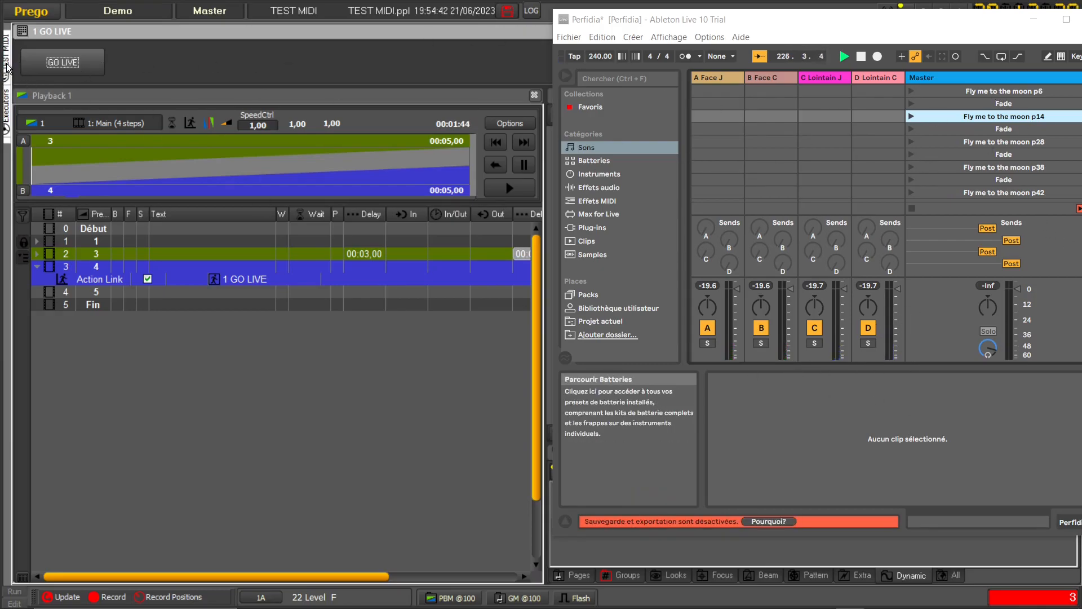
{"action": "mouse_move", "coordinate": [7, 66]}
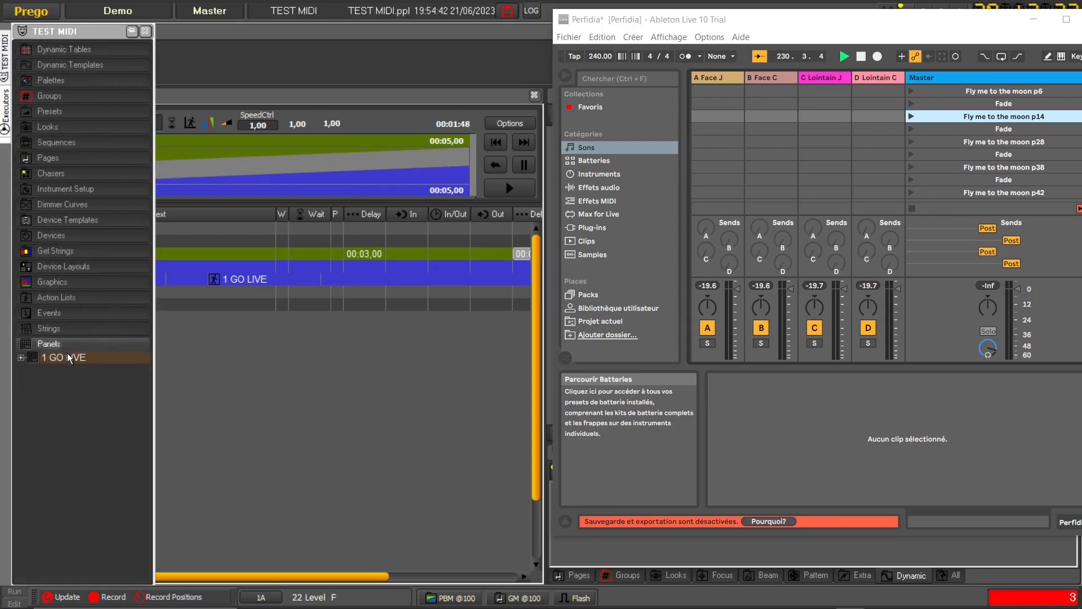
{"action": "left_click", "coordinate": [52, 298]}
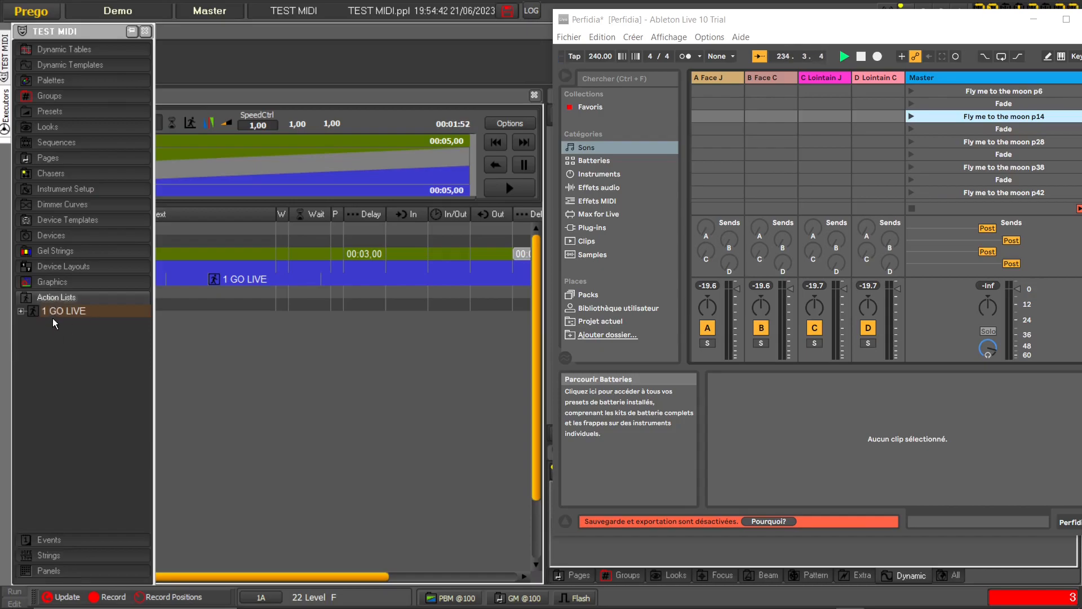
{"action": "left_click_drag", "start_coordinate": [51, 311], "coordinate": [44, 340]}
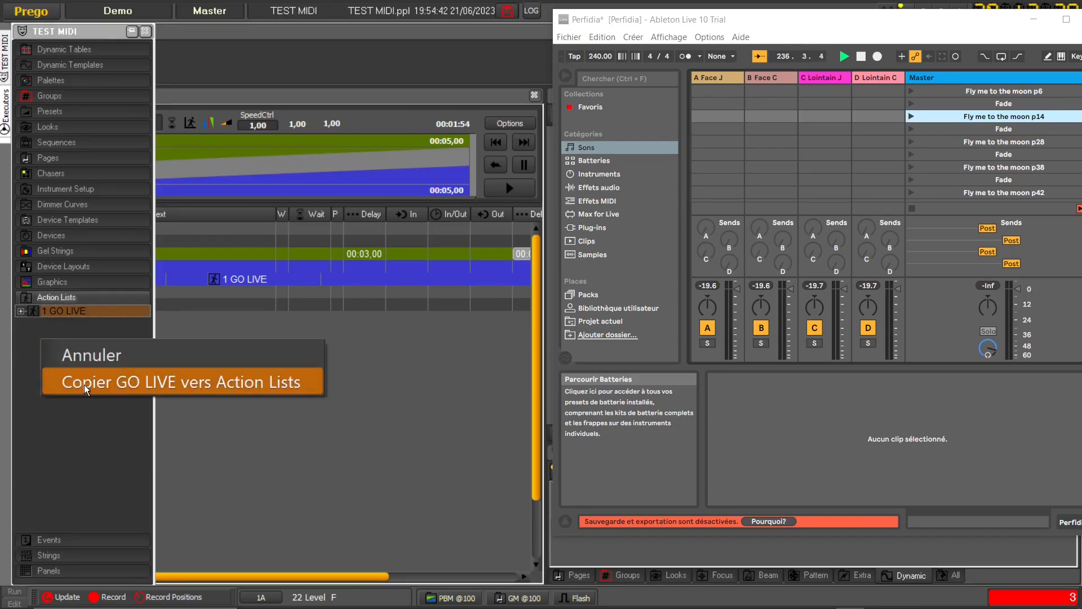
{"action": "left_click", "coordinate": [86, 388]}
- Open the copied action list 2 GO LIVE and rename it "SEQ -"
{"action": "double_click", "coordinate": [49, 323]}
{"action": "left_click", "coordinate": [200, 457]}
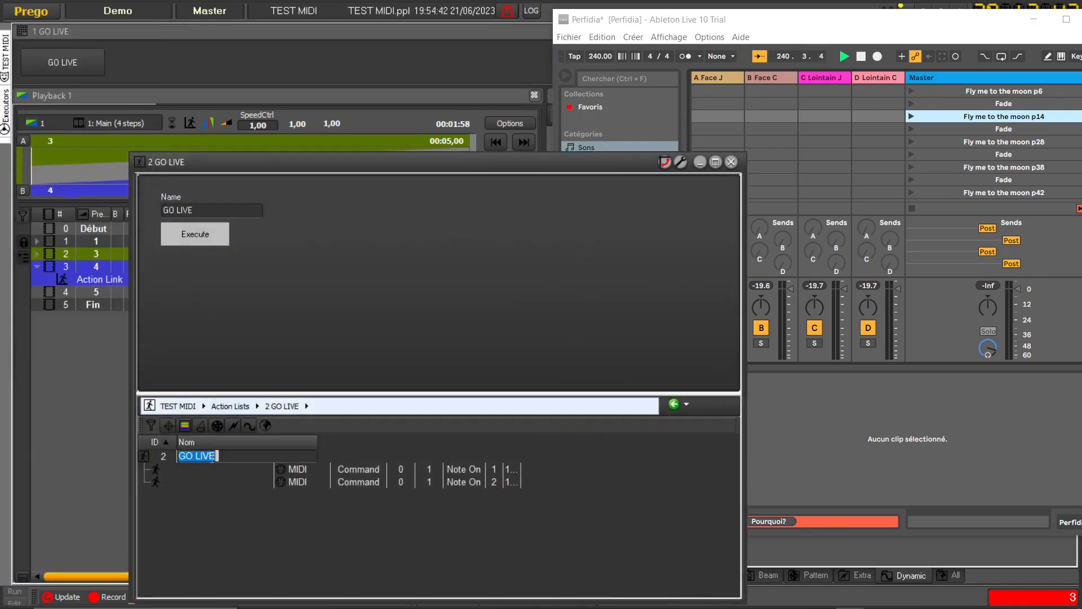
{"action": "type", "text": "SEQ"}
{"action": "key", "text": "BackSpace"}
{"action": "type", "text": "-"}
{"action": "key", "text": "Return"}
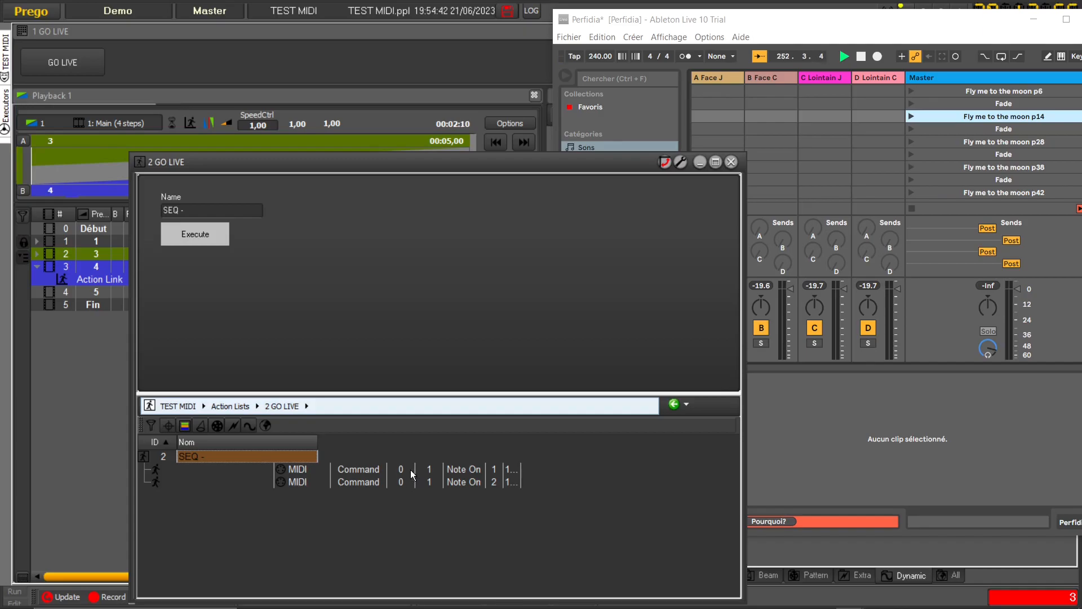
- Set the key of the copied list's first MIDI Note On action to 3
{"action": "left_click", "coordinate": [254, 472]}
{"action": "left_click", "coordinate": [466, 471]}
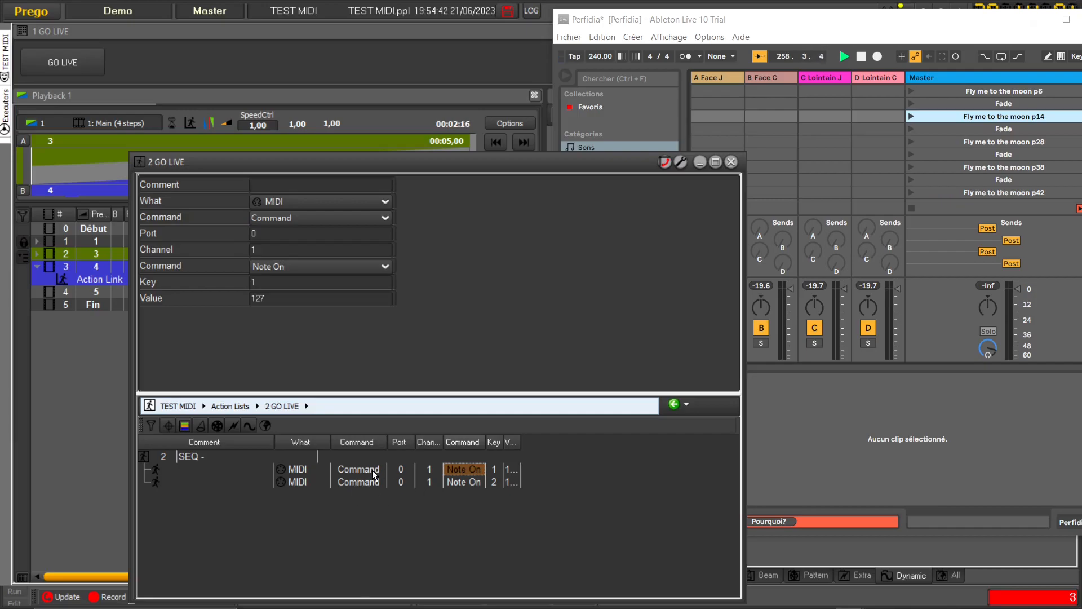
{"action": "left_click", "coordinate": [433, 473]}
{"action": "left_click", "coordinate": [435, 471]}
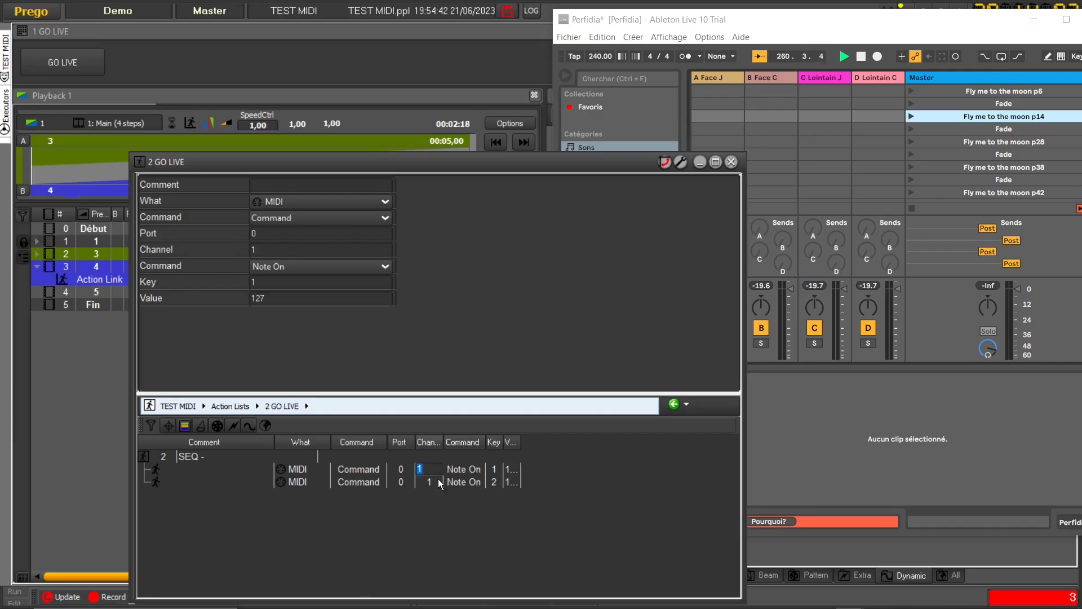
{"action": "left_click", "coordinate": [495, 469]}
{"action": "type", "text": "3"}
{"action": "key", "text": "Return"}
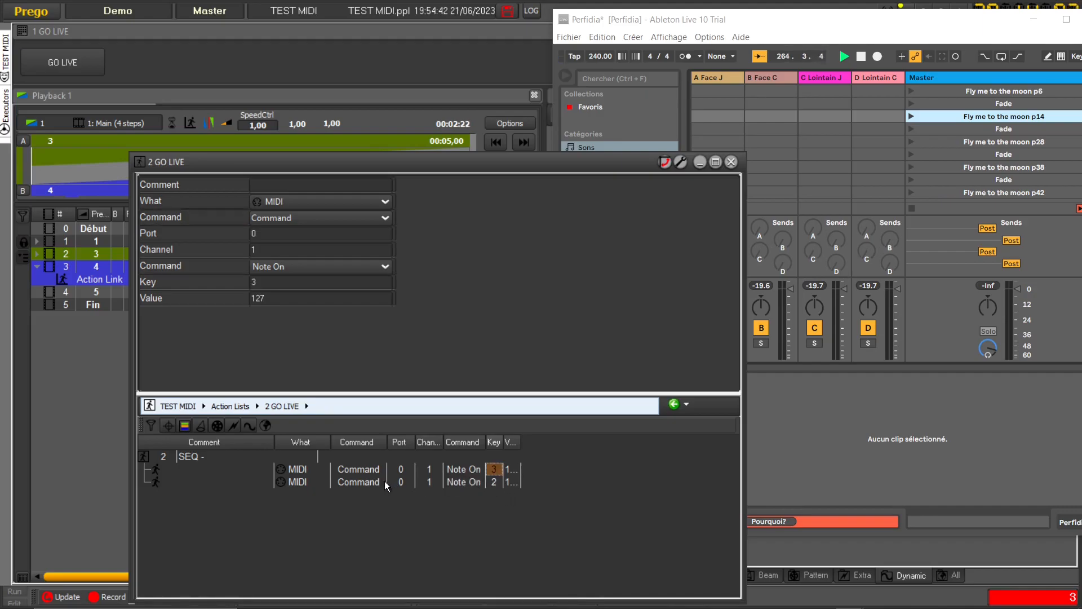
- Delete the second MIDI action, Note On key 2, from the list and widen the Key and Value columns
{"action": "right_click", "coordinate": [297, 482]}
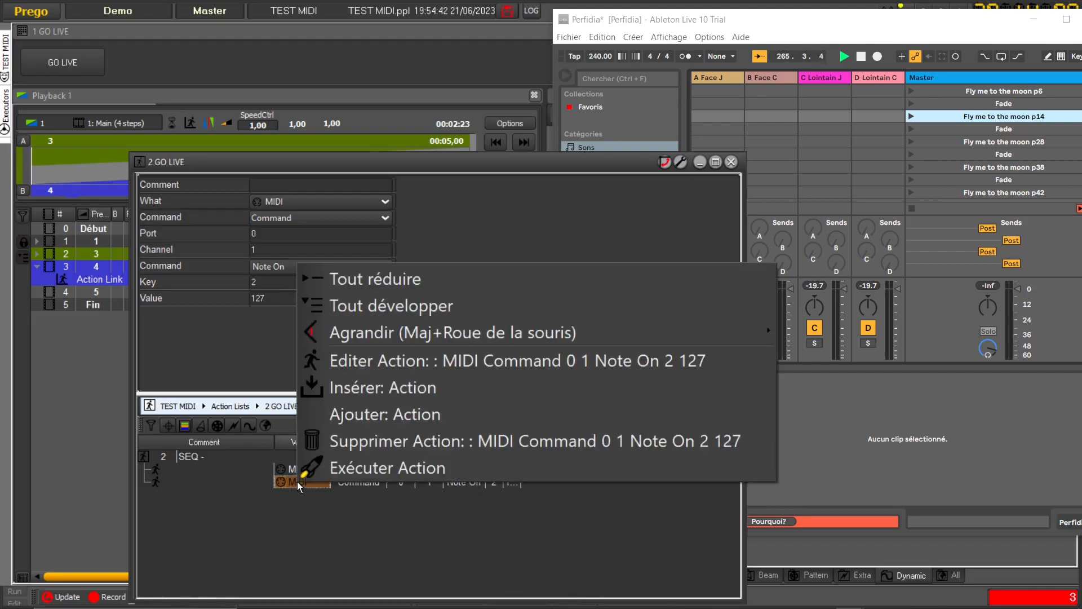
{"action": "left_click", "coordinate": [362, 434]}
{"action": "left_click", "coordinate": [484, 354]}
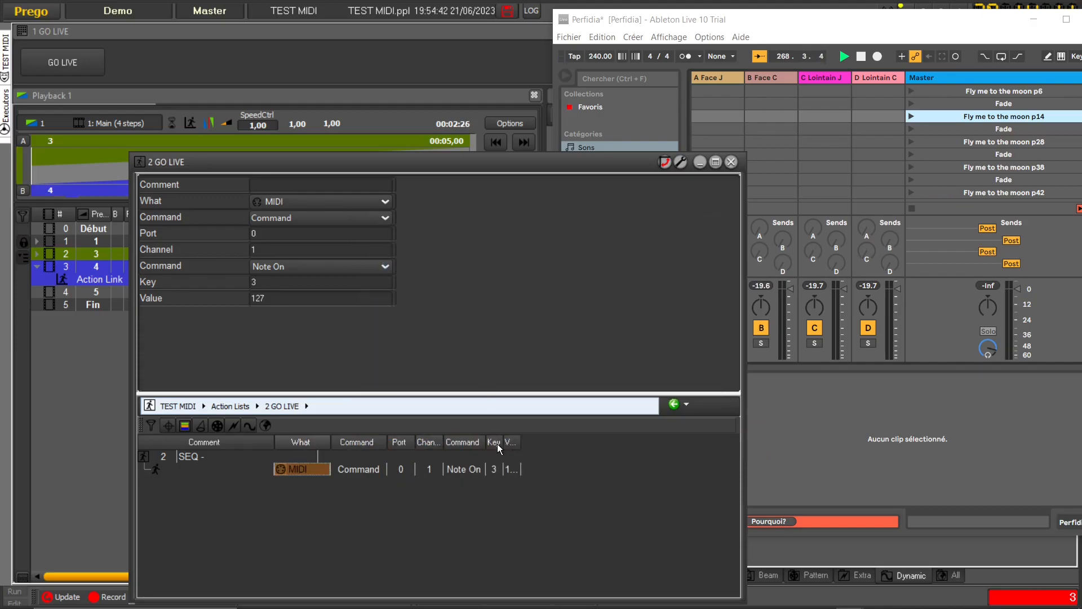
{"action": "left_click_drag", "start_coordinate": [503, 443], "coordinate": [639, 442]}
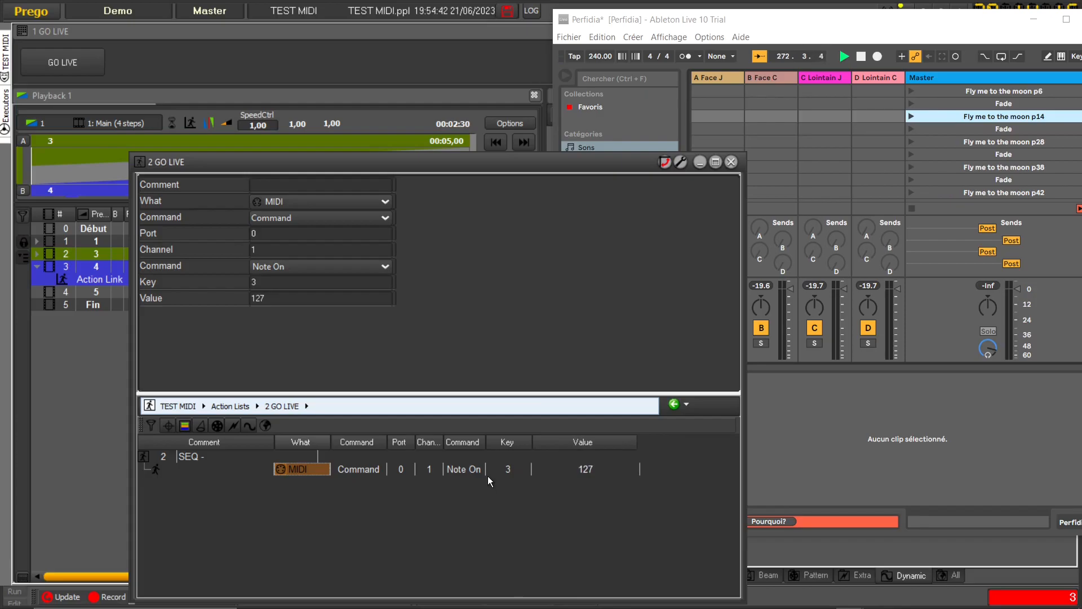
- In Ableton Live's MIDI mapping mode, assign the scene-up control to the SEQ - note by executing that action list
{"action": "left_click_drag", "start_coordinate": [566, 166], "coordinate": [527, 130]}
{"action": "left_click", "coordinate": [157, 422]}
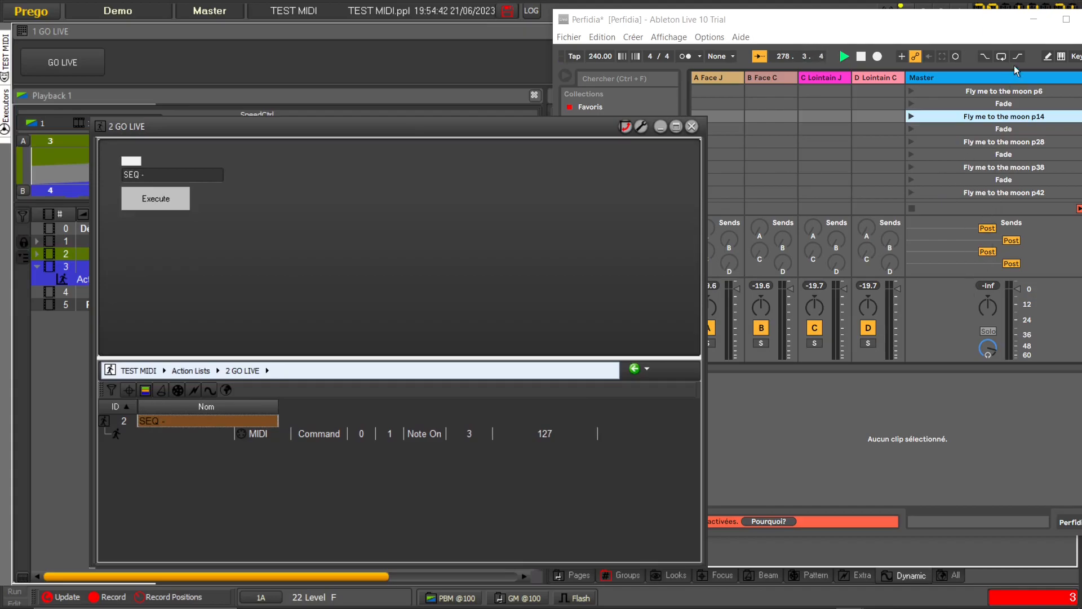
{"action": "left_click_drag", "start_coordinate": [972, 26], "coordinate": [944, 14]}
{"action": "left_click", "coordinate": [1050, 47]}
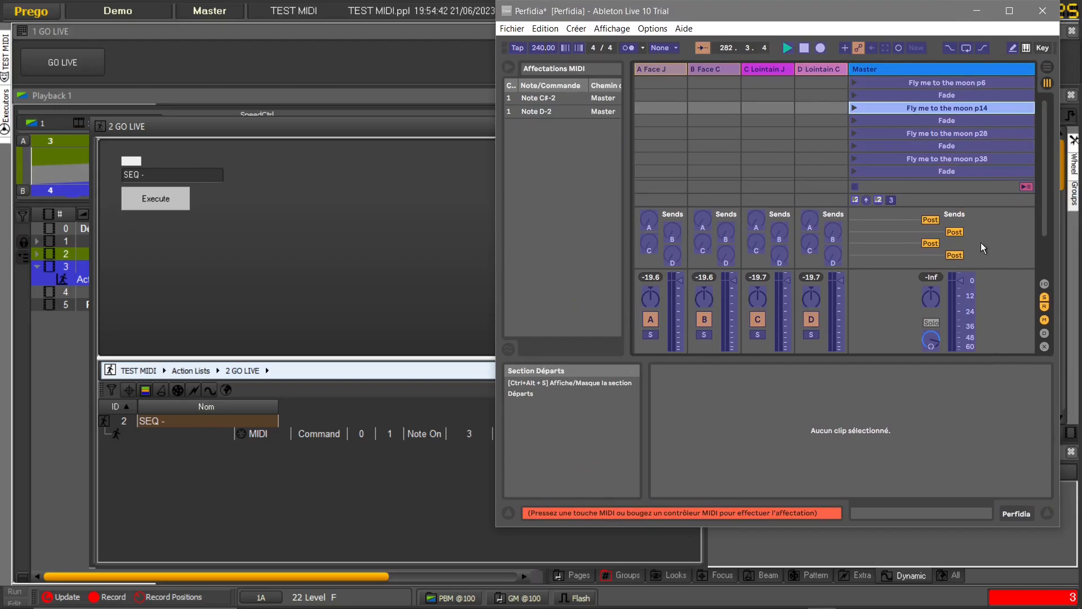
{"action": "left_click", "coordinate": [865, 201]}
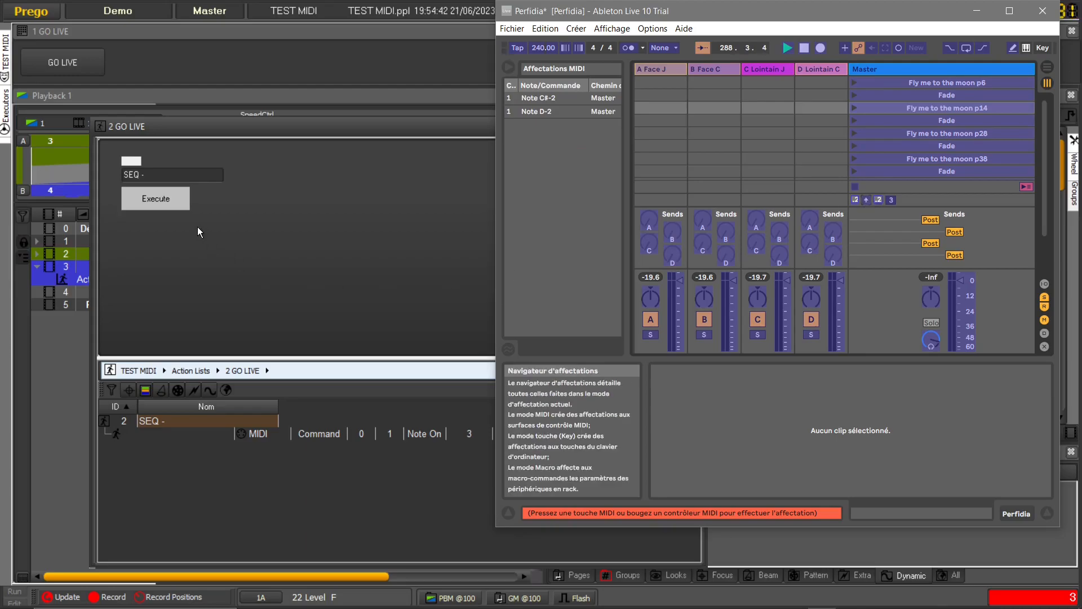
{"action": "left_click", "coordinate": [163, 201]}
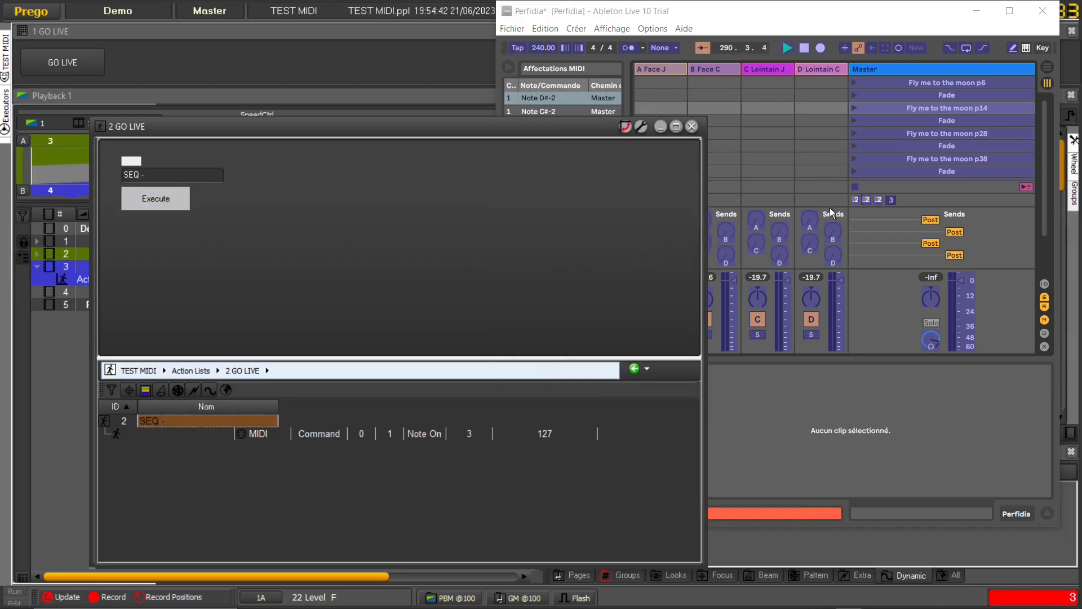
{"action": "left_click_drag", "start_coordinate": [421, 132], "coordinate": [352, 250]}
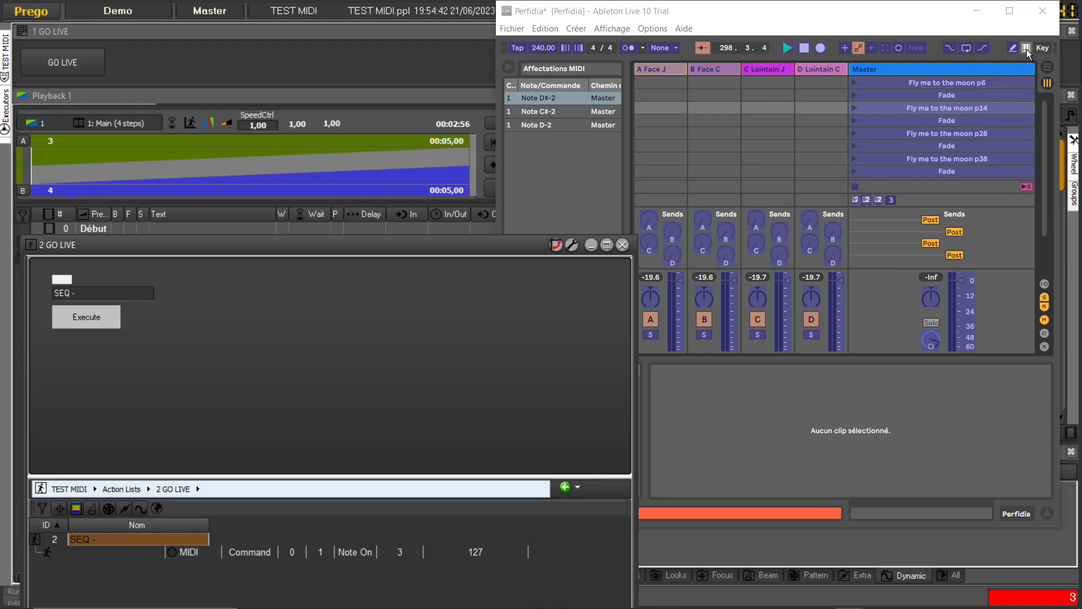
{"action": "left_click", "coordinate": [977, 11]}
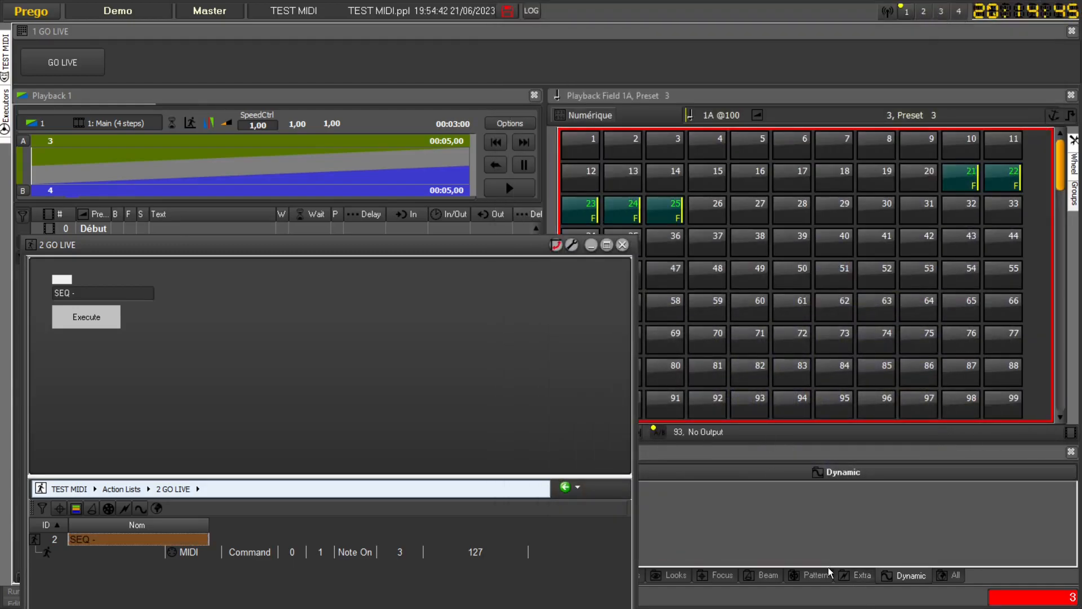
{"action": "key", "text": "super"}
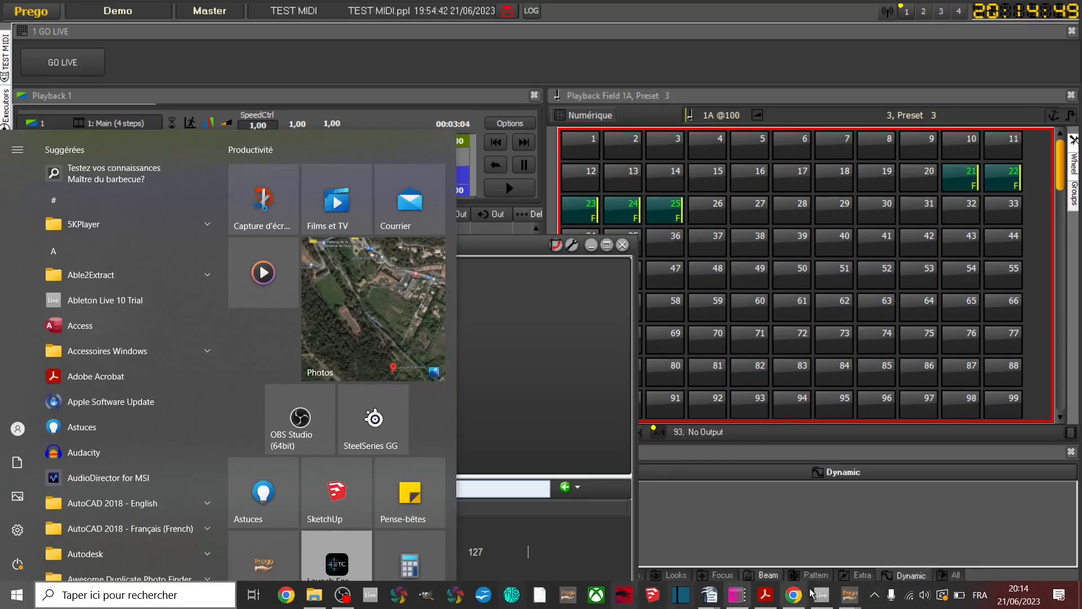
{"action": "left_click", "coordinate": [875, 595]}
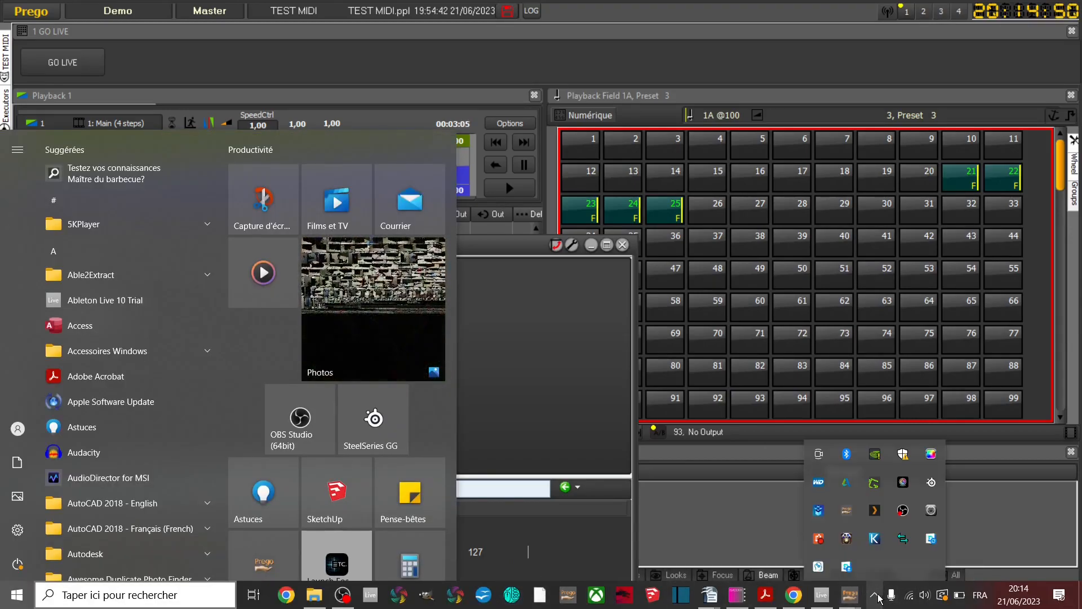
{"action": "left_click", "coordinate": [822, 595]}
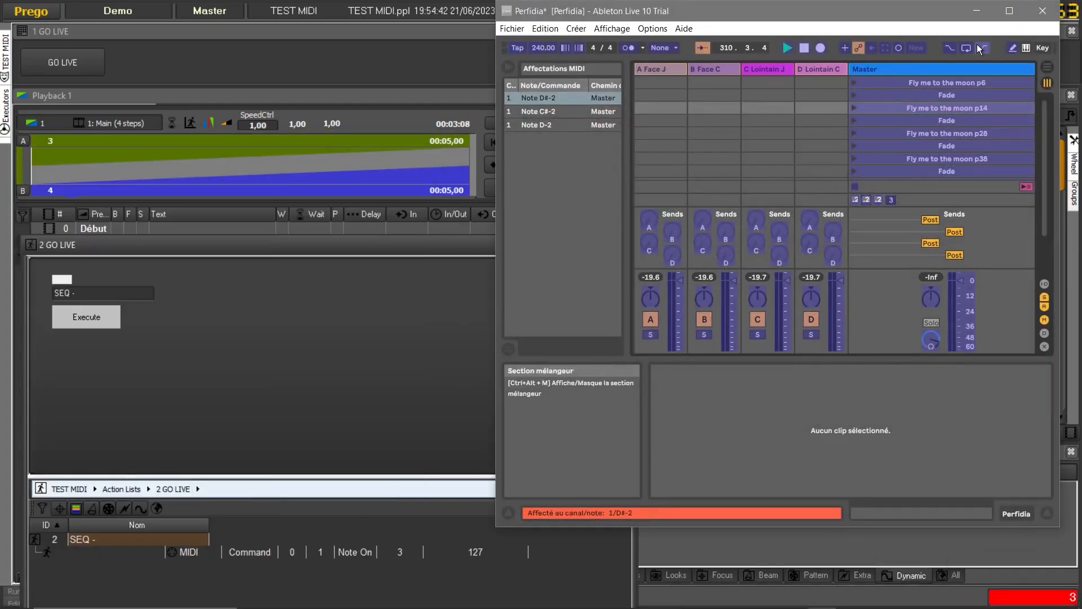
- Reposition and widen the Ableton Live window and leave MIDI mapping mode
{"action": "left_click_drag", "start_coordinate": [937, 17], "coordinate": [816, 25]}
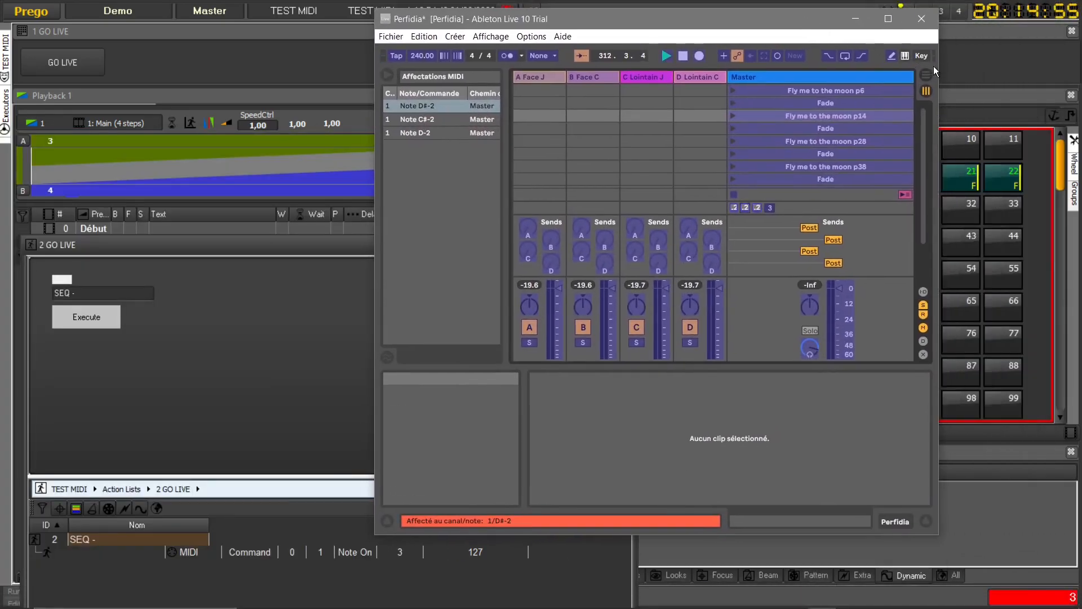
{"action": "left_click_drag", "start_coordinate": [938, 71], "coordinate": [1055, 73]}
{"action": "left_click", "coordinate": [993, 59]}
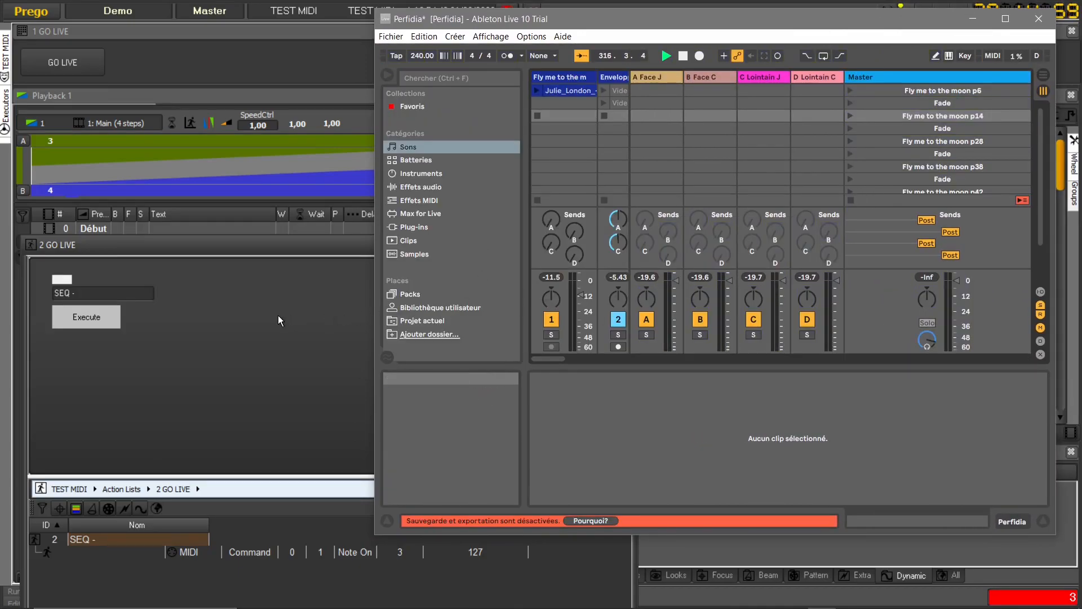
- Execute the SEQ - action list once, select Live's Fade scene below Fly me to the moon p28, and close the action list editor
{"action": "left_click", "coordinate": [87, 318]}
{"action": "left_click", "coordinate": [882, 152]}
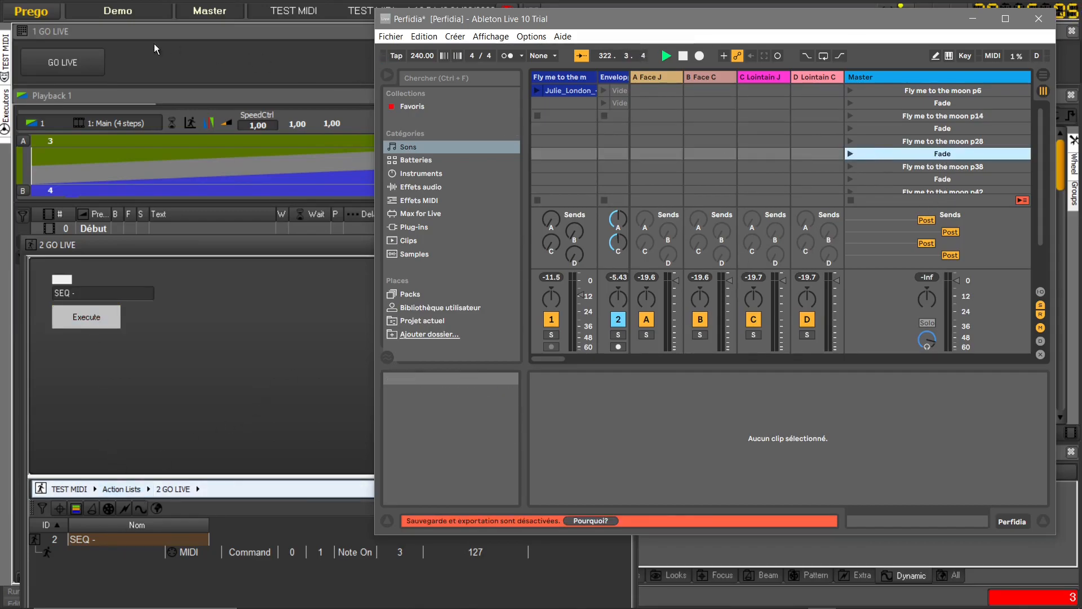
{"action": "left_click", "coordinate": [10, 79]}
{"action": "left_click_drag", "start_coordinate": [81, 243], "coordinate": [161, 259]}
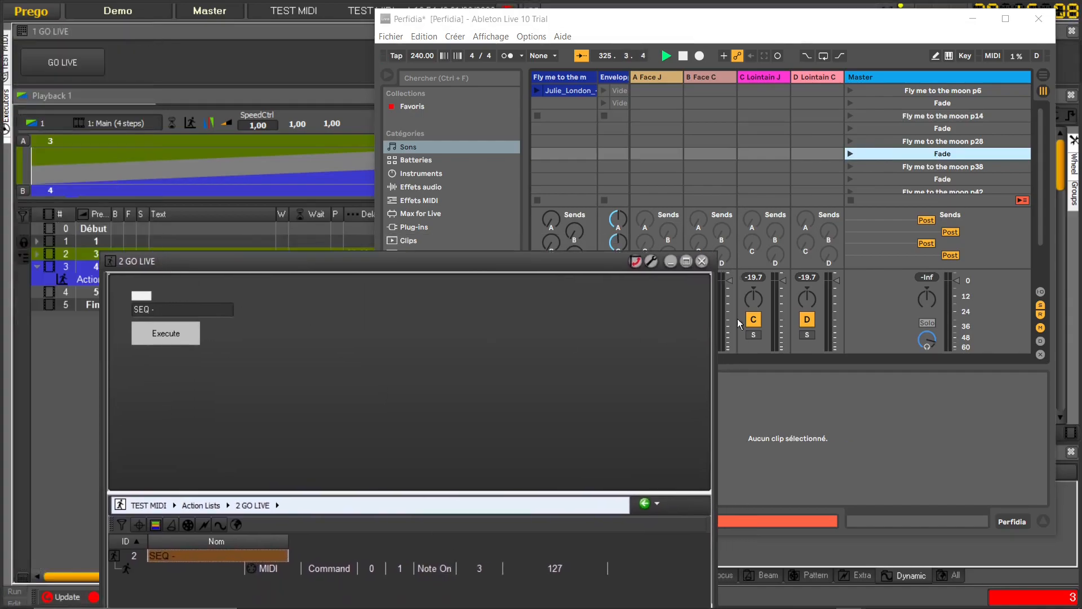
{"action": "left_click", "coordinate": [702, 261]}
- Reopen the SEQ - action list and execute it repeatedly to move Live's scene selection up to Fly me to the moon p6
{"action": "left_click", "coordinate": [9, 63]}
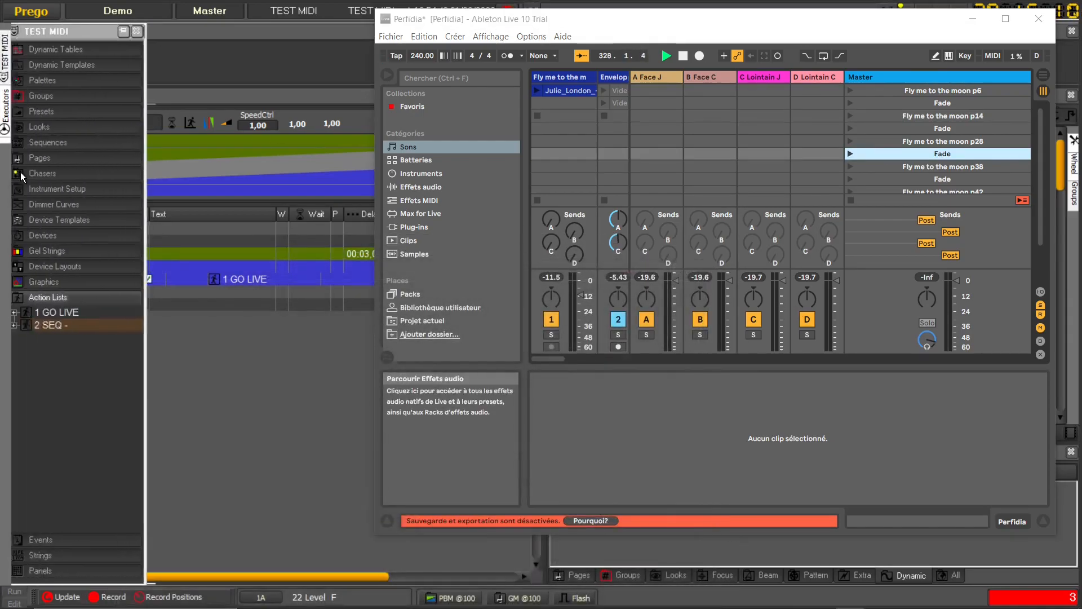
{"action": "double_click", "coordinate": [62, 325]}
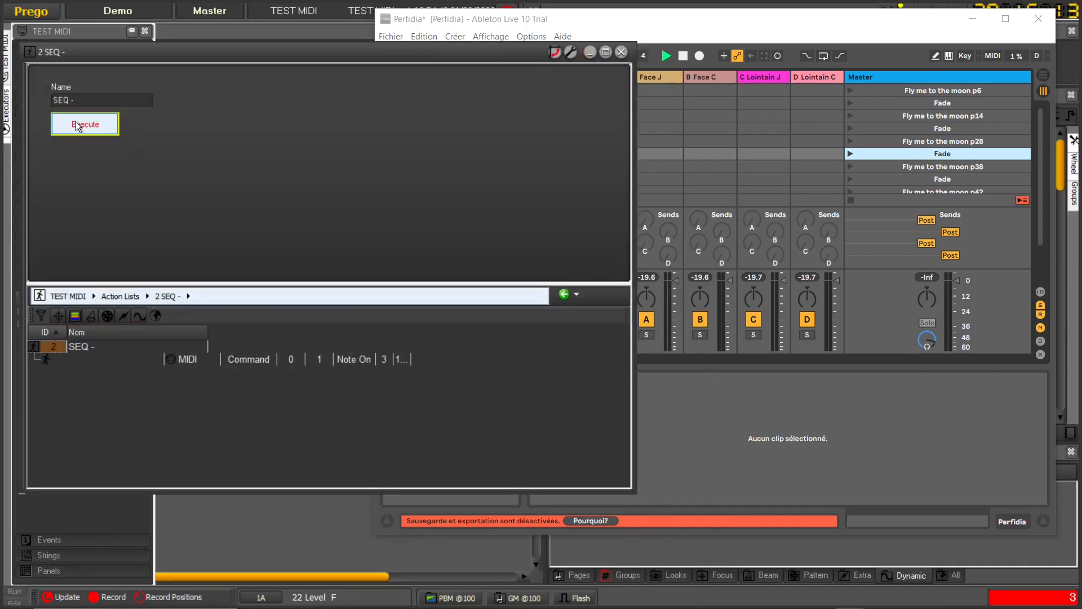
{"action": "left_click", "coordinate": [79, 128]}
{"action": "left_click", "coordinate": [79, 127]}
{"action": "left_click", "coordinate": [79, 127]}
{"action": "left_click", "coordinate": [79, 127]}
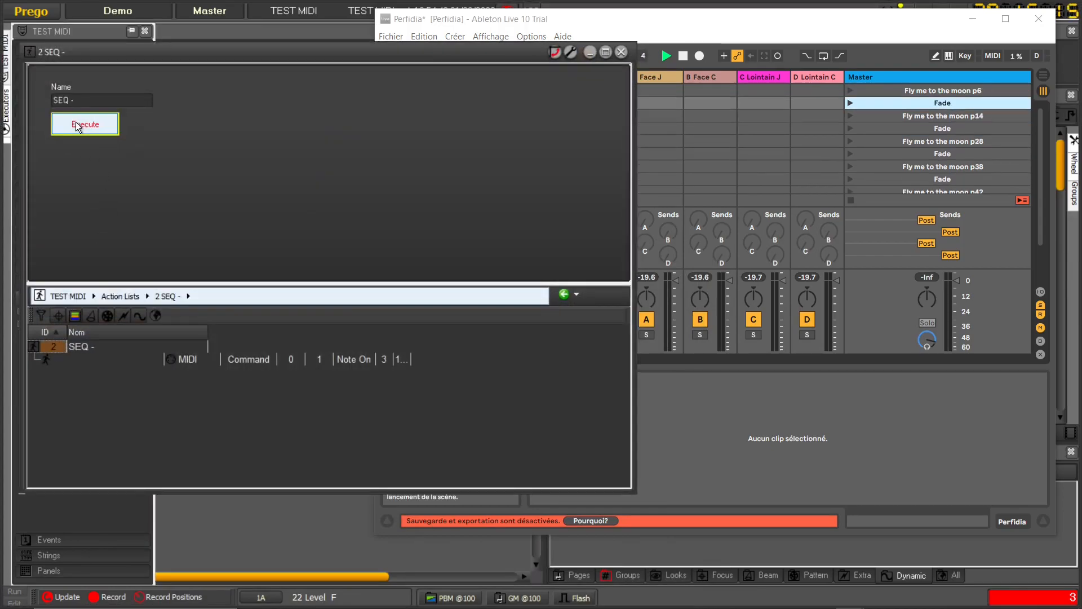
{"action": "left_click", "coordinate": [79, 127]}
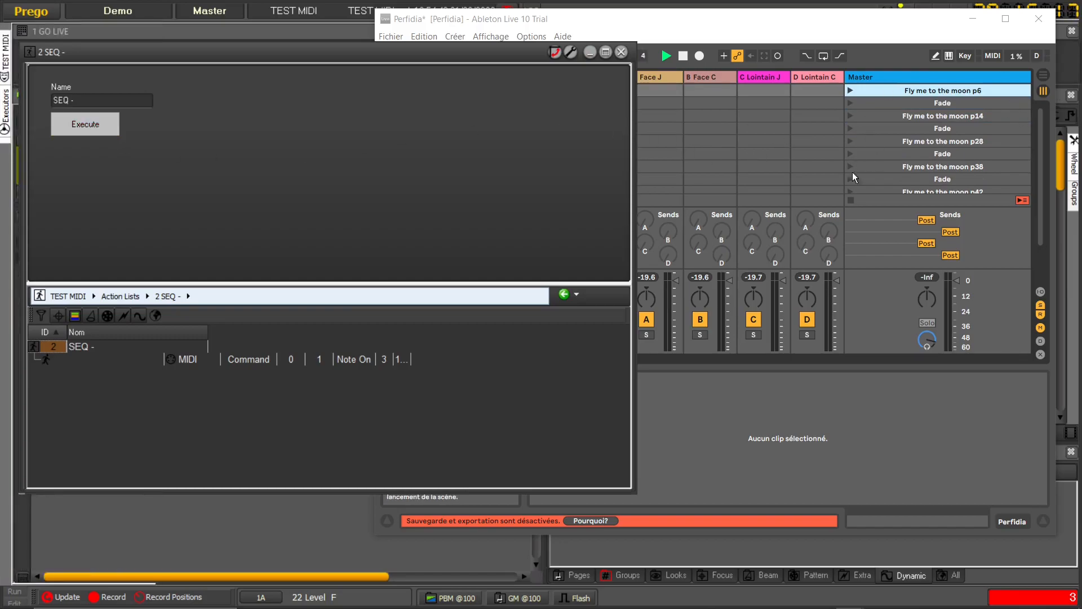
{"action": "left_click", "coordinate": [622, 53]}
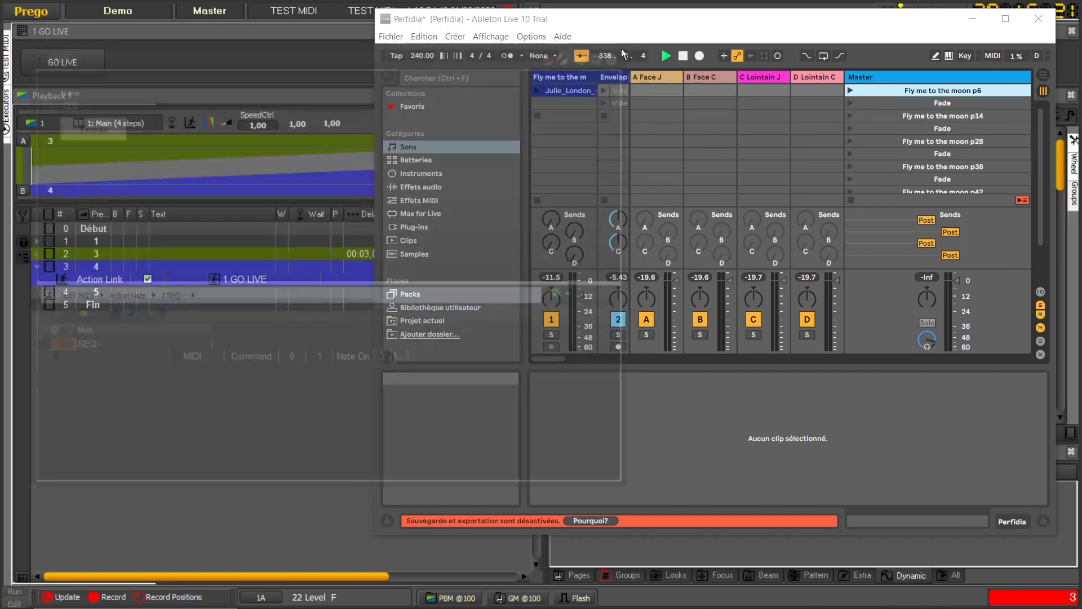
- Duplicate the GO LIVE user panel within the show's panels
{"action": "mouse_move", "coordinate": [7, 66]}
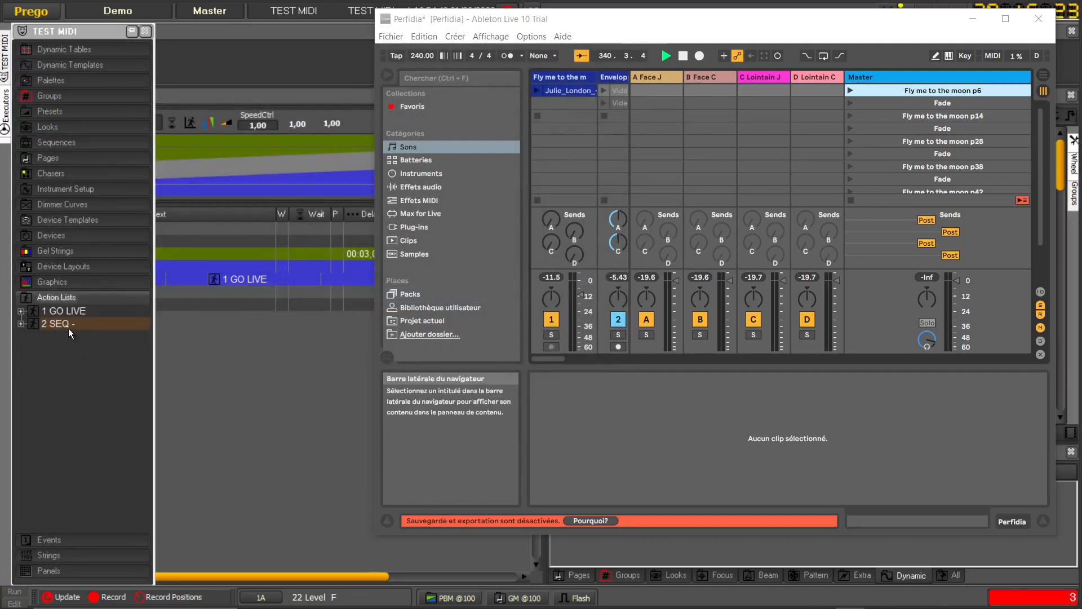
{"action": "left_click", "coordinate": [53, 343]}
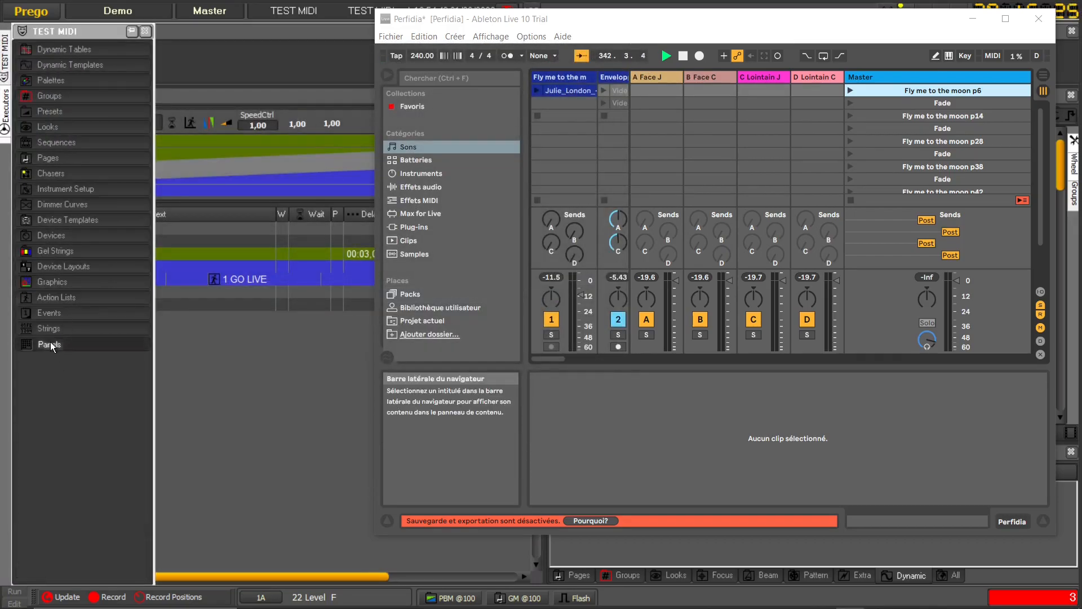
{"action": "left_click_drag", "start_coordinate": [55, 357], "coordinate": [46, 384]}
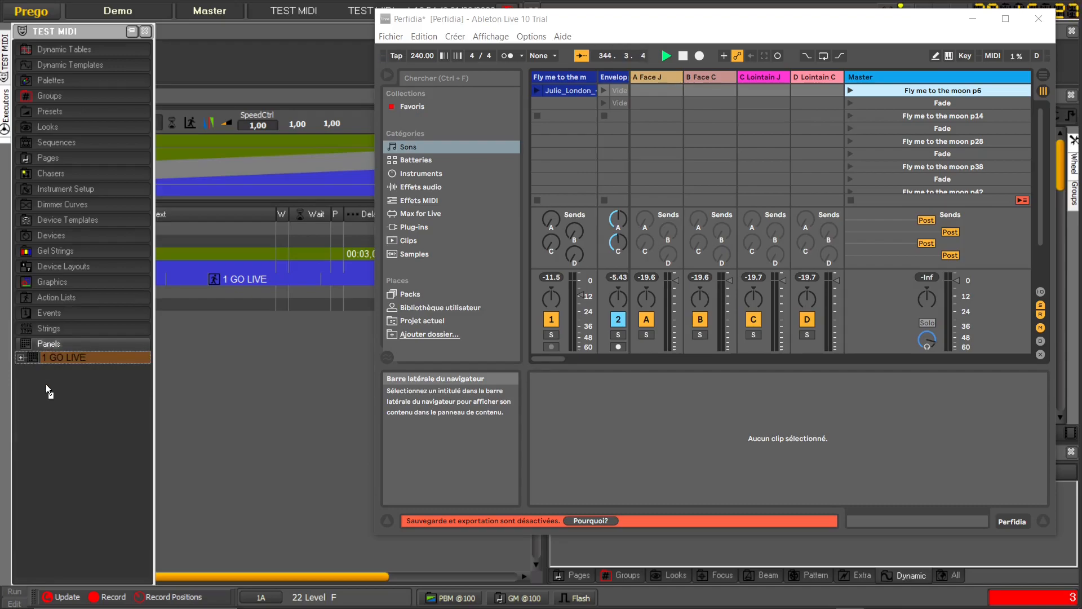
{"action": "left_click", "coordinate": [82, 432]}
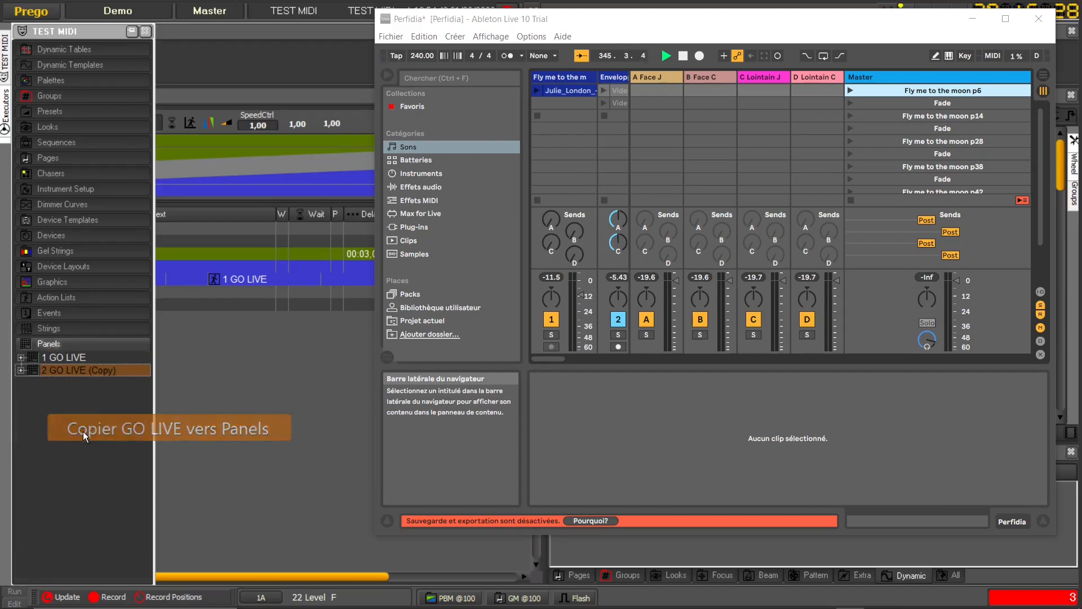
- Rename the copied panel as SEQ MOINS and set its button's press action to action list 2, SEQ -
{"action": "double_click", "coordinate": [63, 371]}
{"action": "left_click", "coordinate": [110, 346]}
{"action": "type", "text": "S"}
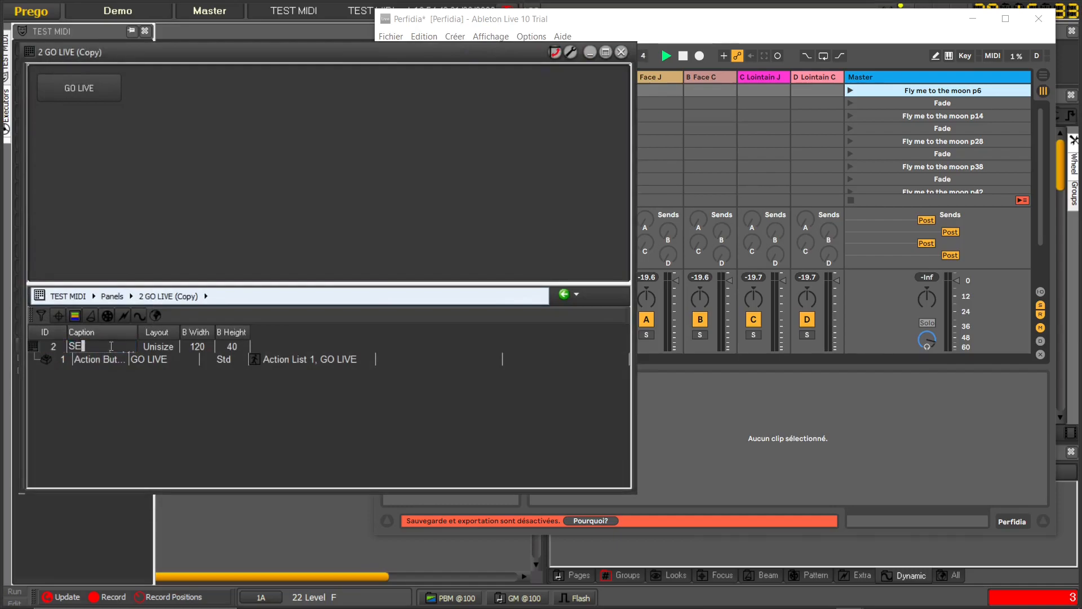
{"action": "type", "text": "EQ MOINS"}
{"action": "key", "text": "Return"}
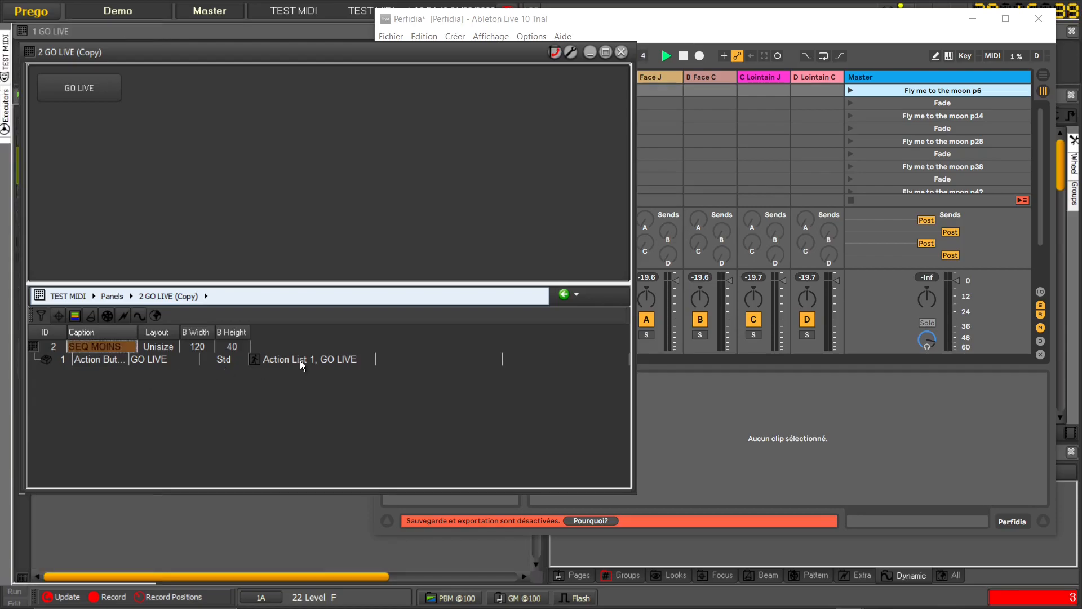
{"action": "double_click", "coordinate": [301, 360]}
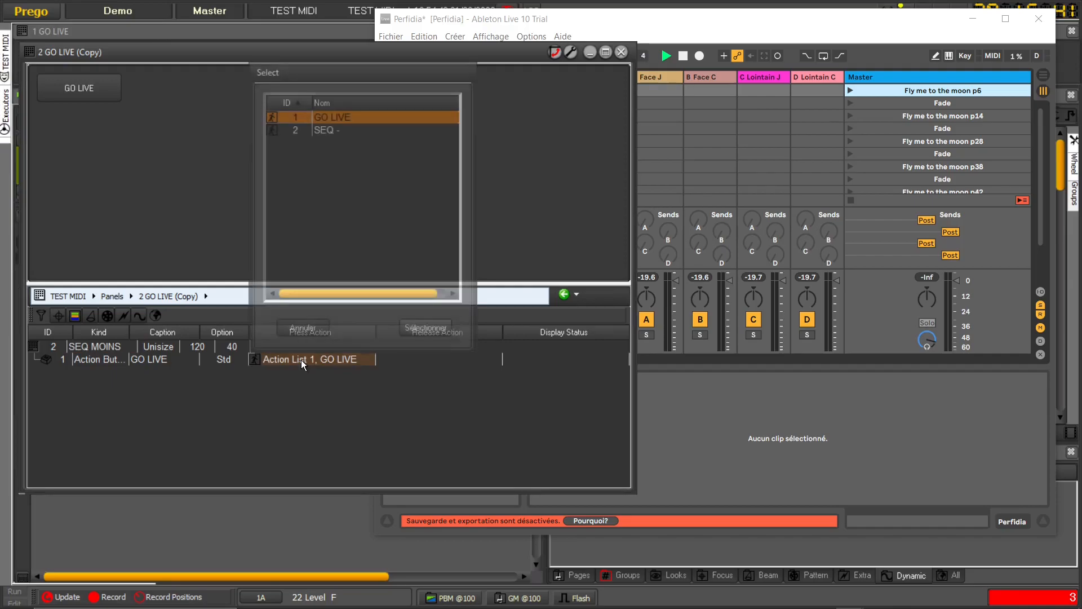
{"action": "double_click", "coordinate": [327, 131]}
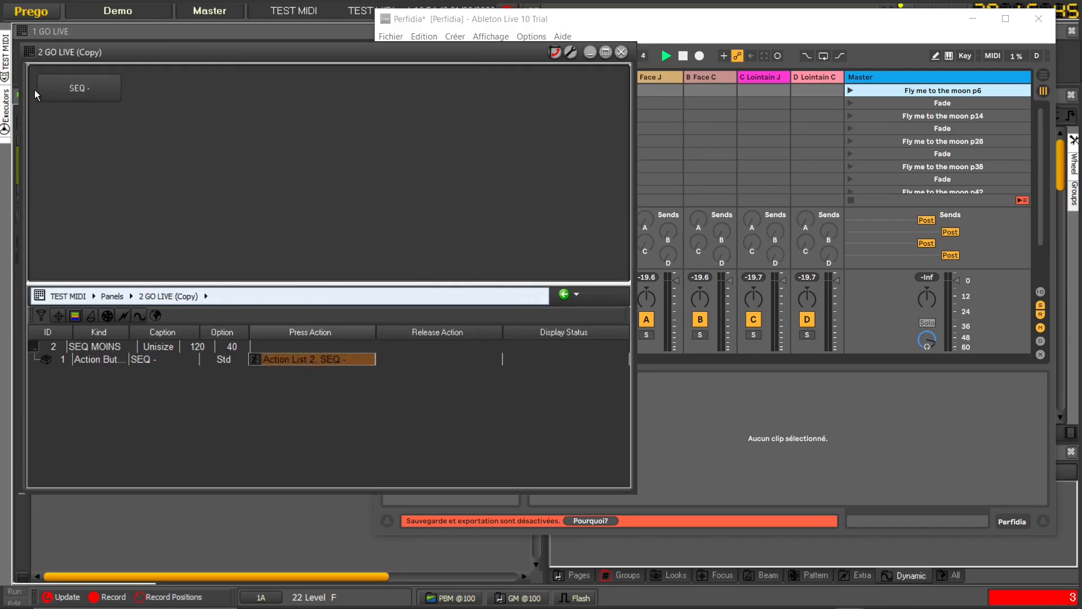
- Select Live's Fade scene below Fly me to the moon p38, trigger the SEQ - button repeatedly up to p6, and close the panel editor
{"action": "left_click", "coordinate": [935, 178]}
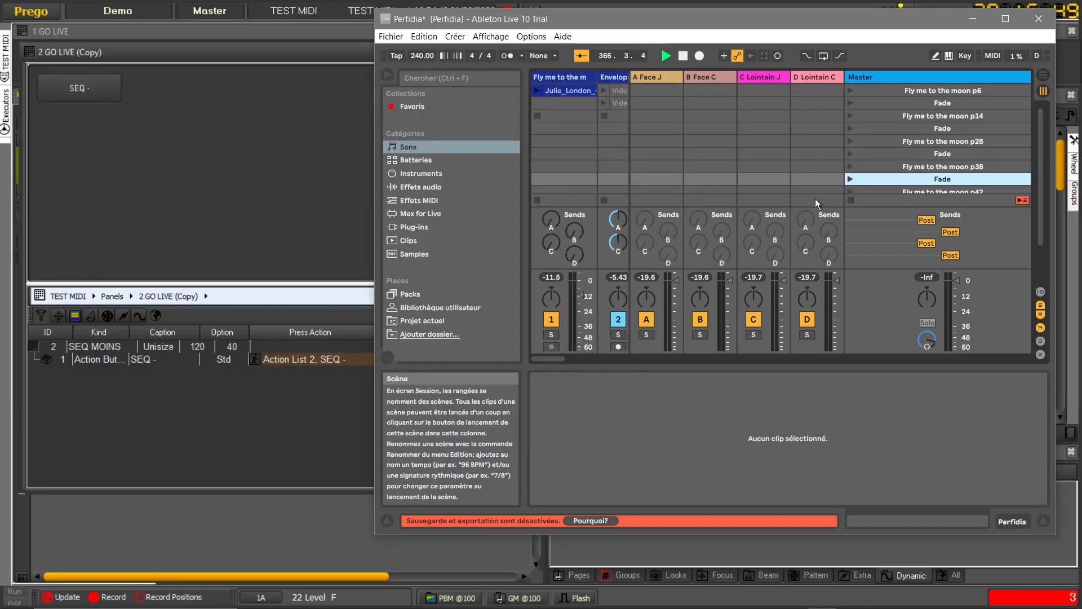
{"action": "left_click", "coordinate": [69, 89]}
{"action": "left_click", "coordinate": [70, 88]}
{"action": "left_click", "coordinate": [70, 88]}
{"action": "left_click", "coordinate": [70, 88]}
{"action": "left_click", "coordinate": [70, 88]}
{"action": "left_click", "coordinate": [70, 88]}
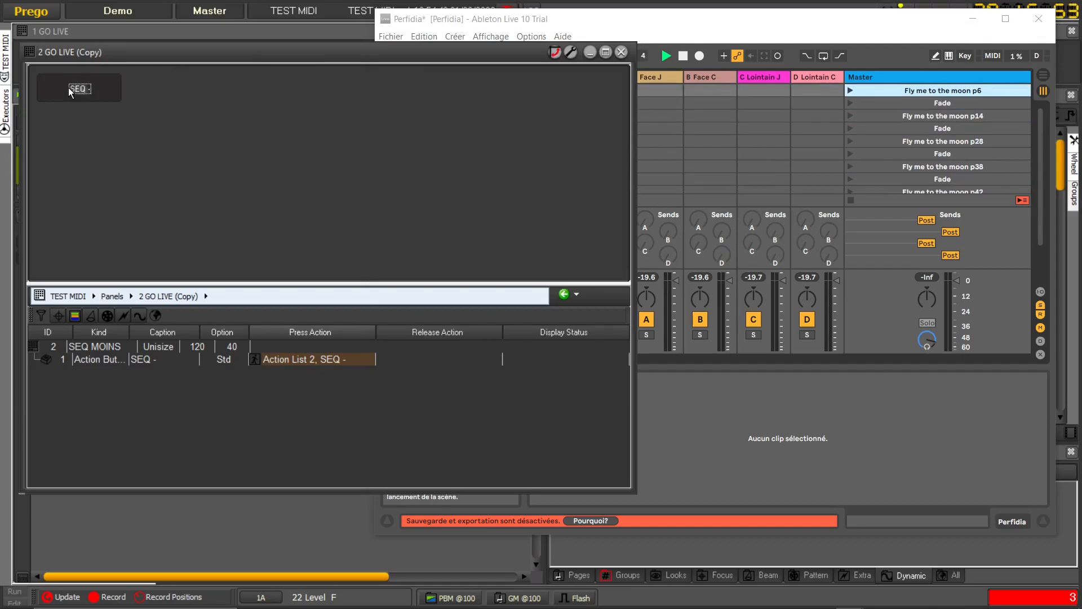
{"action": "left_click", "coordinate": [622, 53]}
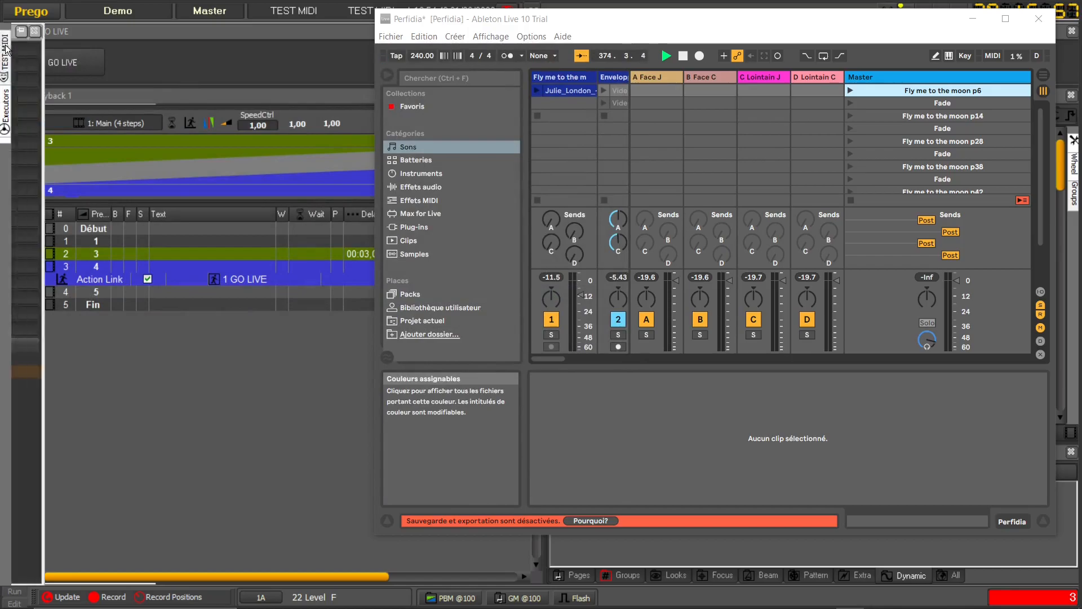
- Open the user panel 2 SEQ MOINS
{"action": "mouse_move", "coordinate": [6, 50]}
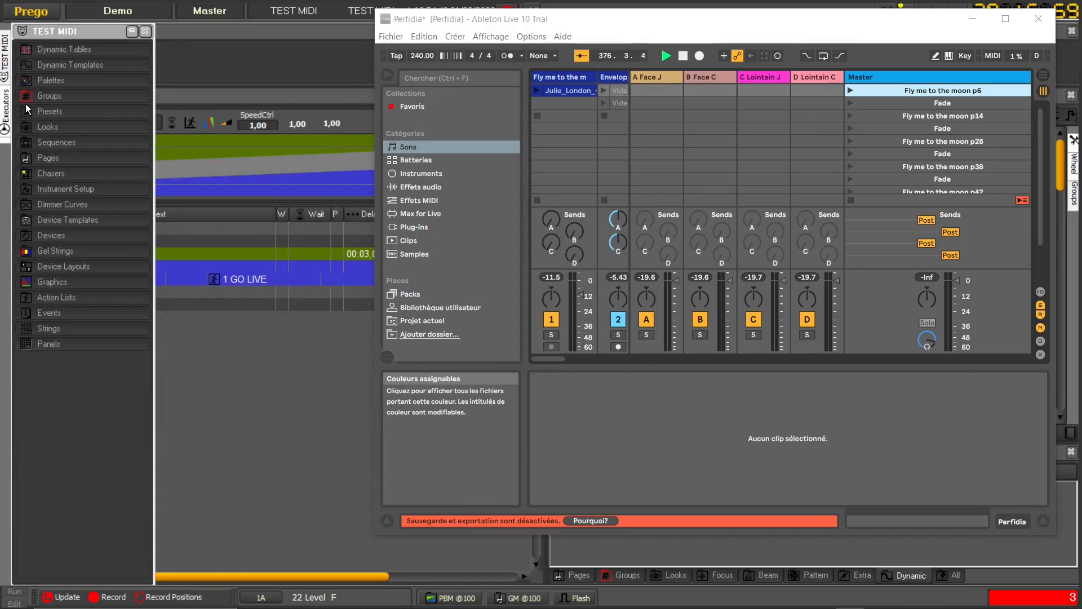
{"action": "left_click", "coordinate": [28, 13]}
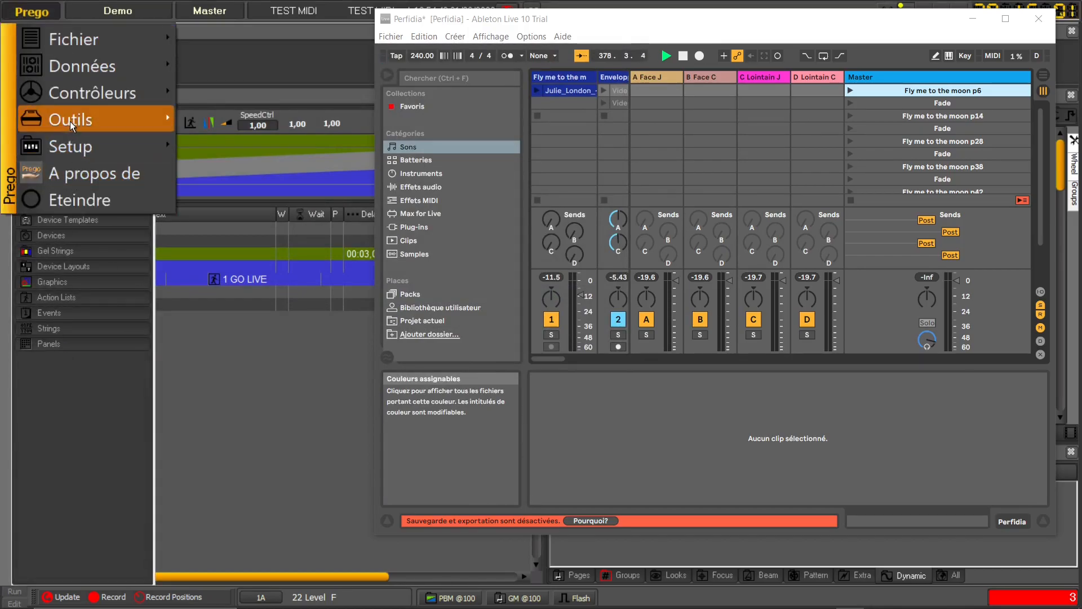
{"action": "mouse_move", "coordinate": [71, 144]}
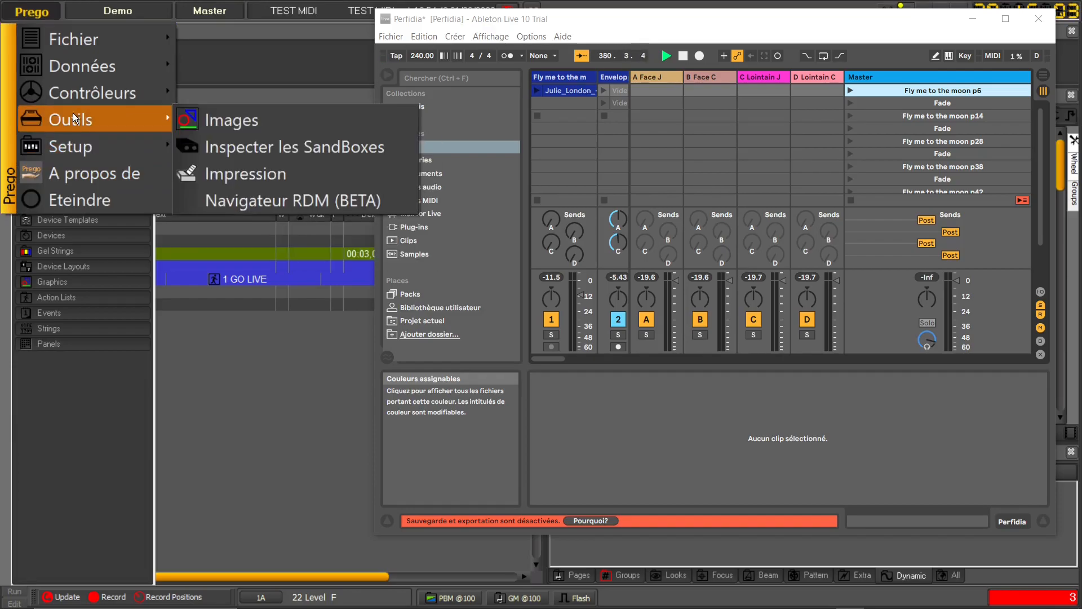
{"action": "mouse_move", "coordinate": [79, 93]}
{"action": "mouse_move", "coordinate": [316, 337]}
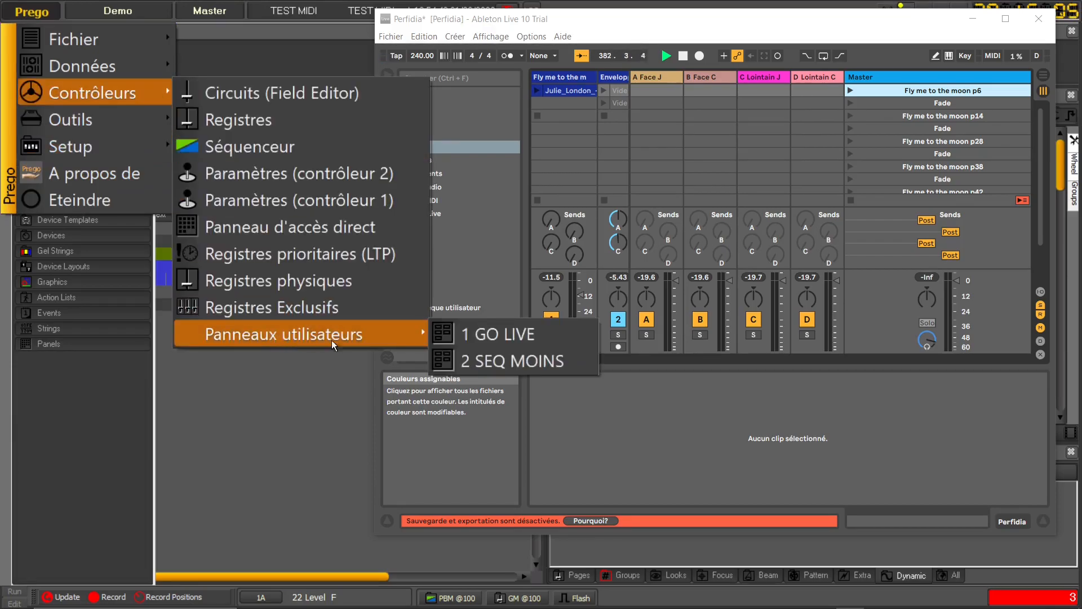
{"action": "left_click", "coordinate": [519, 362]}
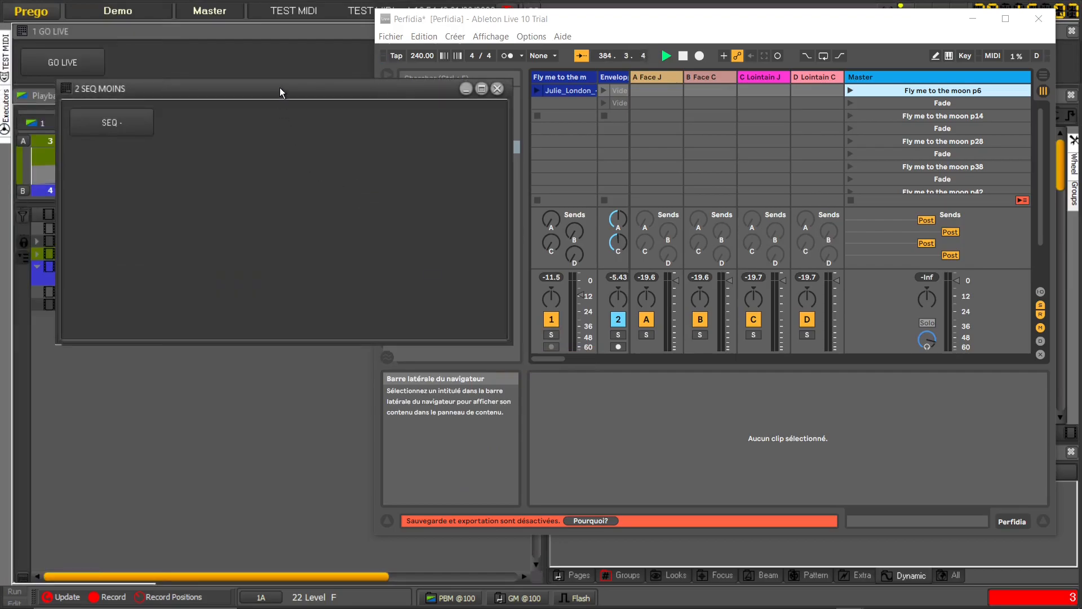
- Shrink the SEQ MOINS panel window around its button and move the Ableton Live window away from it
{"action": "right_click", "coordinate": [280, 88]}
{"action": "left_click", "coordinate": [289, 102]}
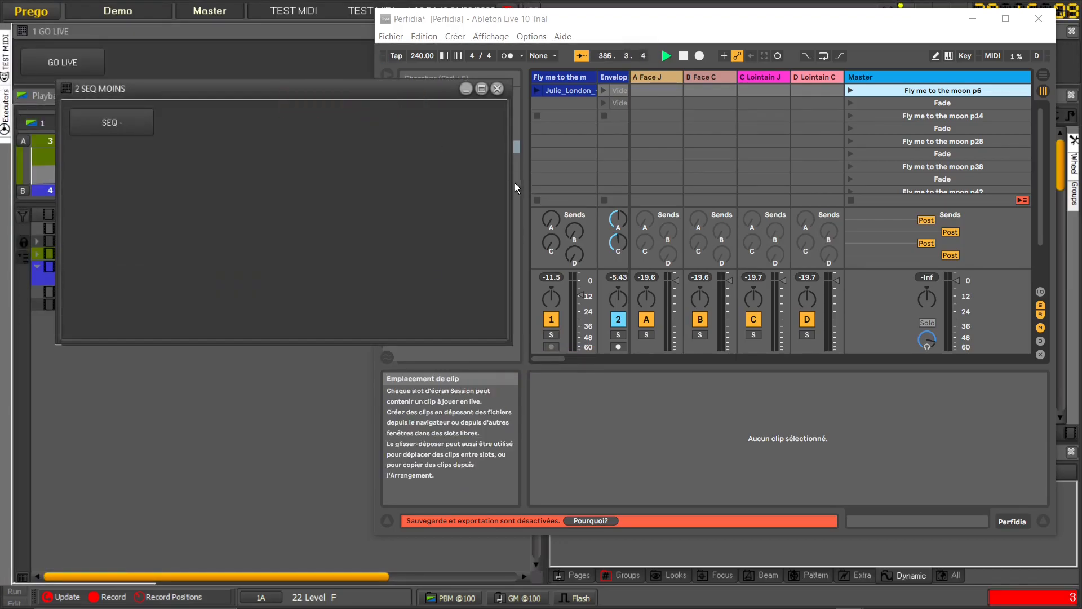
{"action": "left_click_drag", "start_coordinate": [513, 183], "coordinate": [230, 193]}
{"action": "left_click_drag", "start_coordinate": [169, 343], "coordinate": [172, 151]}
{"action": "left_click_drag", "start_coordinate": [415, 24], "coordinate": [532, 131]}
- Try to dock the SEQ MOINS panel with GO LIVE, detach it again, and restore the GO LIVE panel's height
{"action": "left_click_drag", "start_coordinate": [144, 89], "coordinate": [241, 49]}
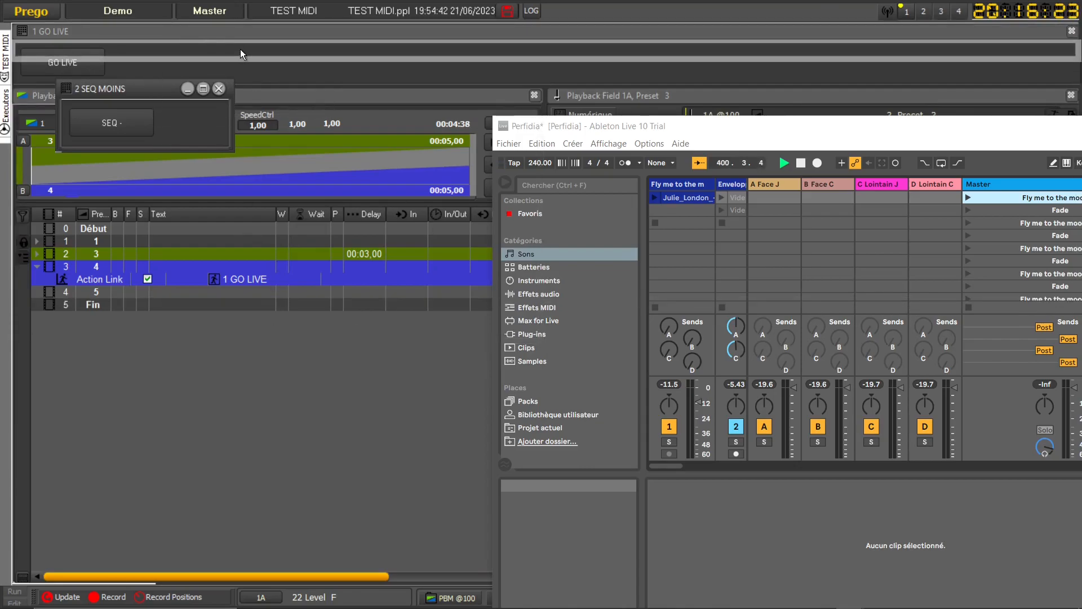
{"action": "right_click", "coordinate": [99, 31]}
{"action": "left_click", "coordinate": [114, 40]}
{"action": "left_click_drag", "start_coordinate": [110, 32], "coordinate": [199, 153]}
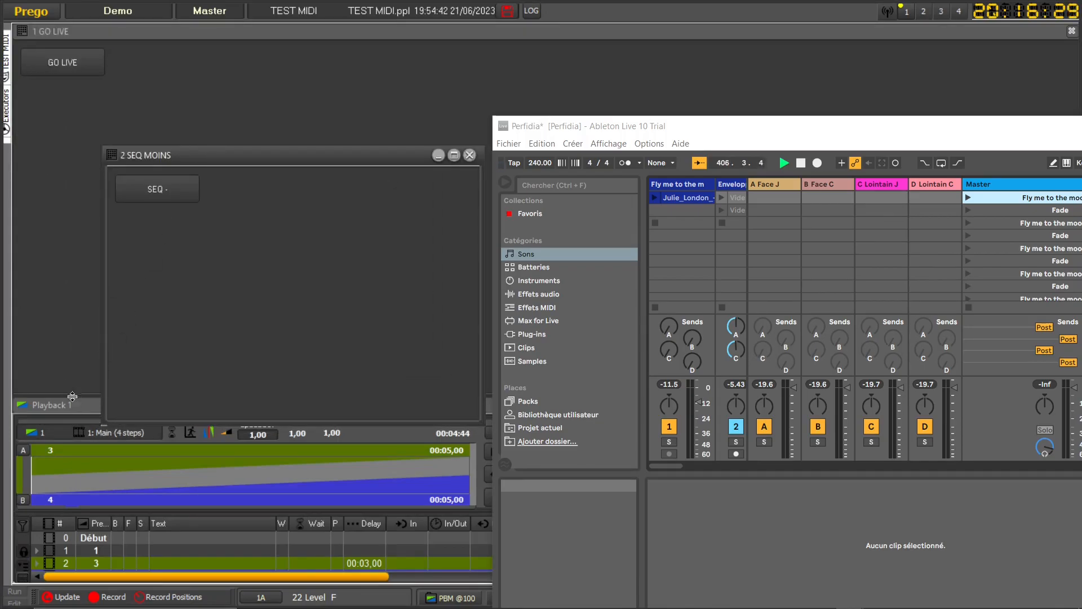
{"action": "left_click_drag", "start_coordinate": [72, 396], "coordinate": [72, 92]}
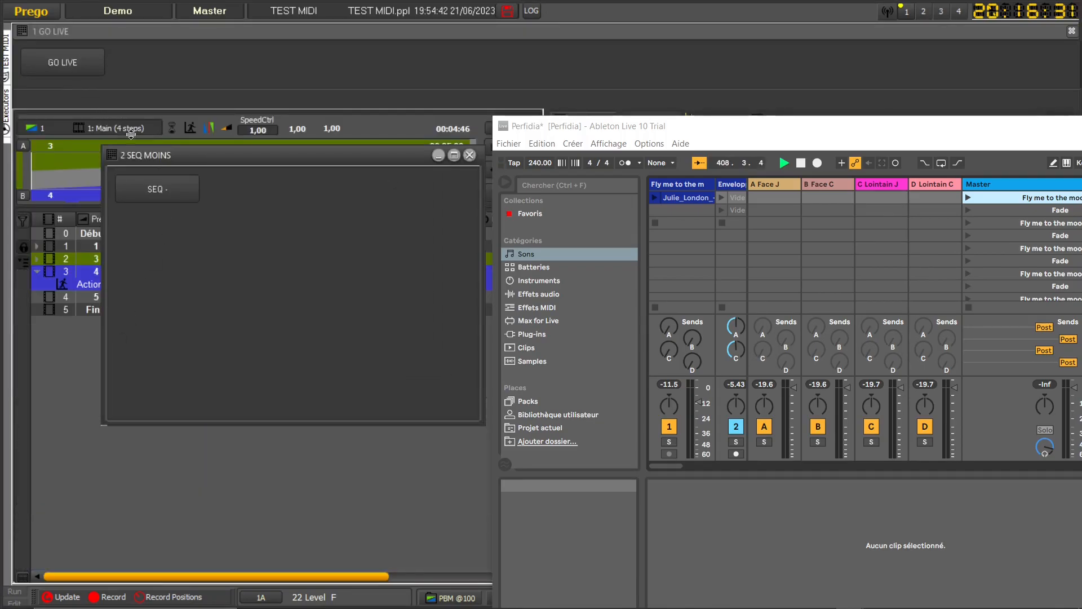
- Shrink the floating SEQ MOINS panel around its button and dock it beside the GO LIVE panel
{"action": "left_click_drag", "start_coordinate": [186, 145], "coordinate": [186, 358]}
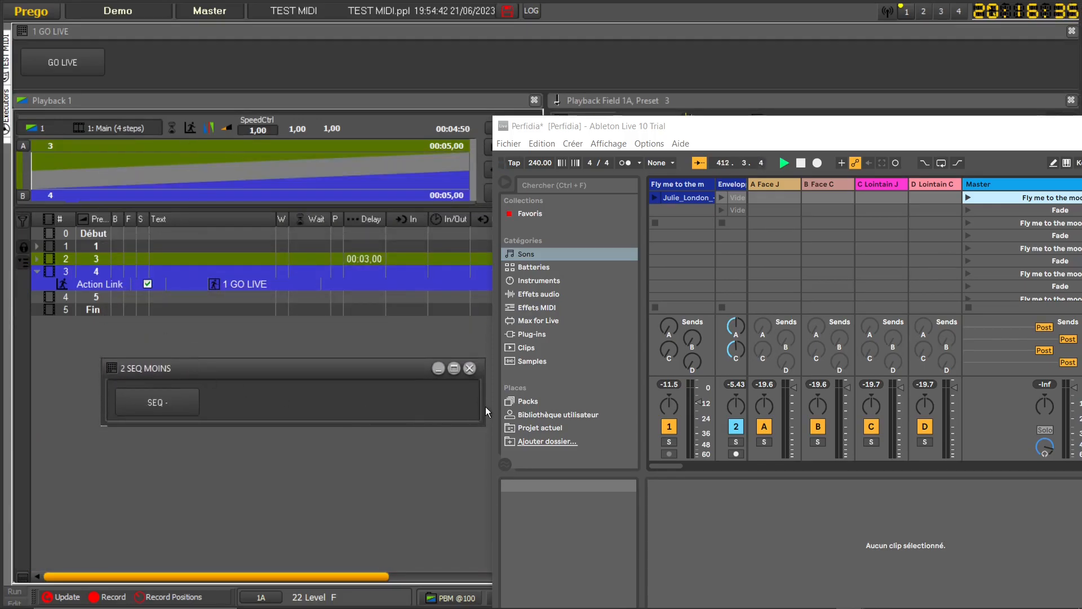
{"action": "left_click_drag", "start_coordinate": [485, 407], "coordinate": [296, 403]}
{"action": "left_click_drag", "start_coordinate": [209, 372], "coordinate": [25, 59]}
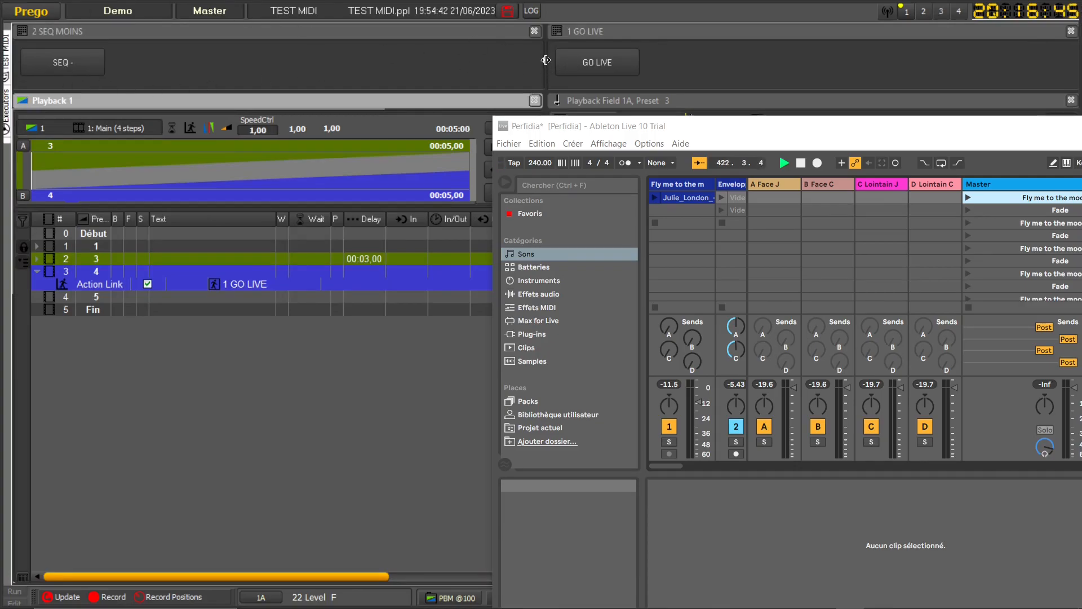
- Narrow the docked SEQ MOINS panel to its button's width and widen the Playback 1 window again
{"action": "left_click_drag", "start_coordinate": [545, 59], "coordinate": [120, 62]}
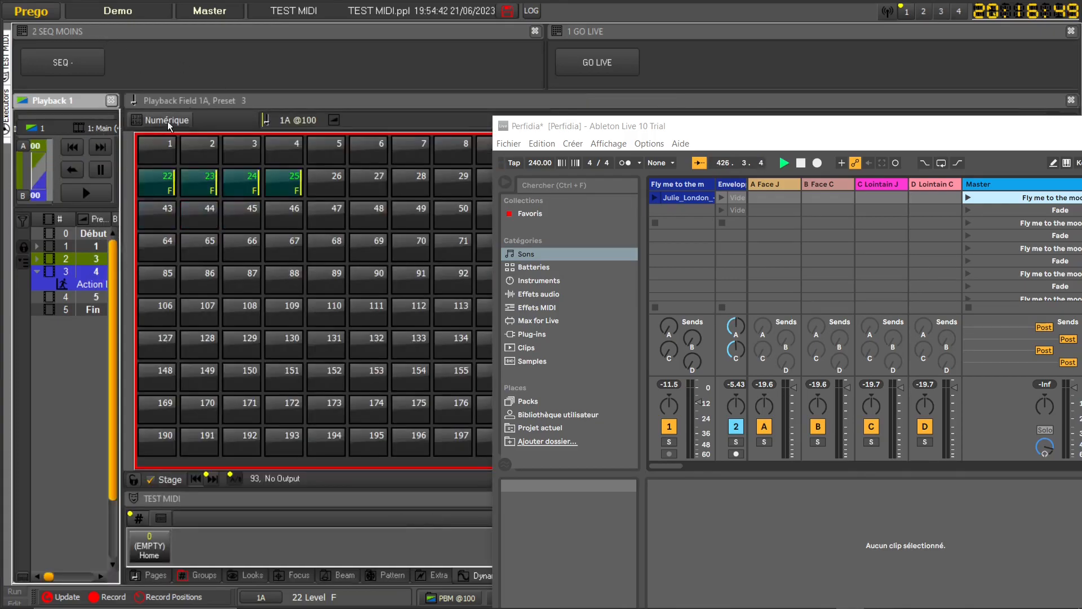
{"action": "left_click_drag", "start_coordinate": [121, 113], "coordinate": [438, 113]}
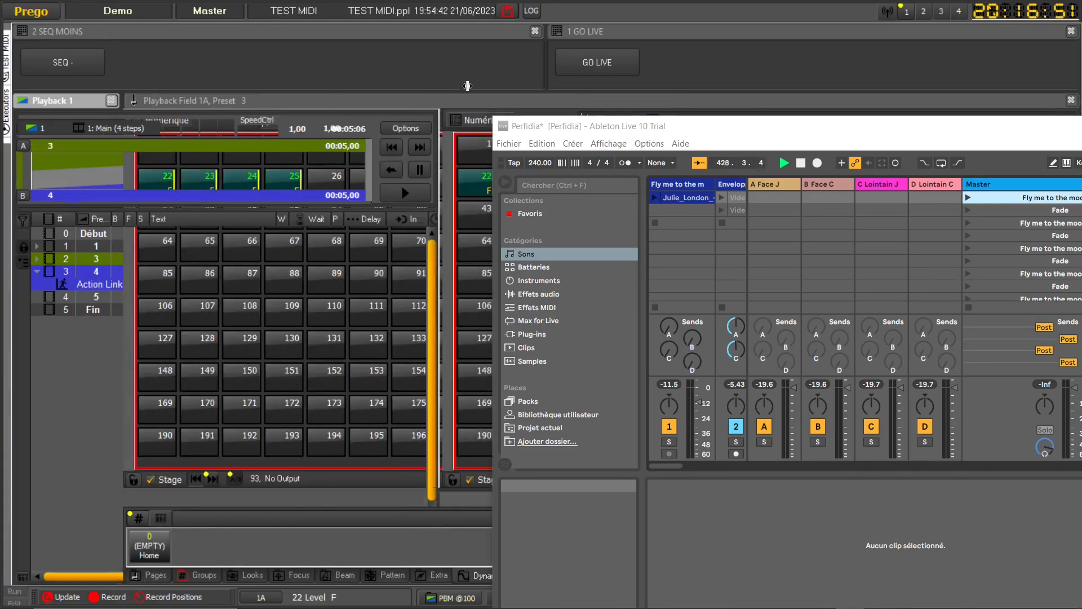
{"action": "left_click_drag", "start_coordinate": [546, 51], "coordinate": [130, 67]}
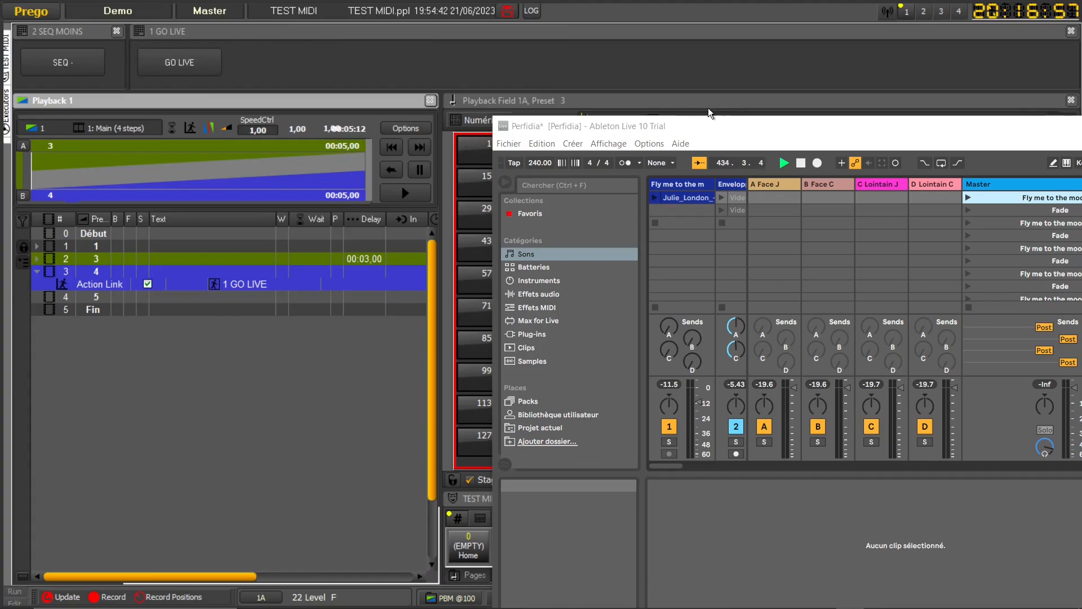
- Move the Ableton Live window fully into view and test the GO LIVE and SEQ - panel buttons once each
{"action": "left_click_drag", "start_coordinate": [701, 127], "coordinate": [604, 52]}
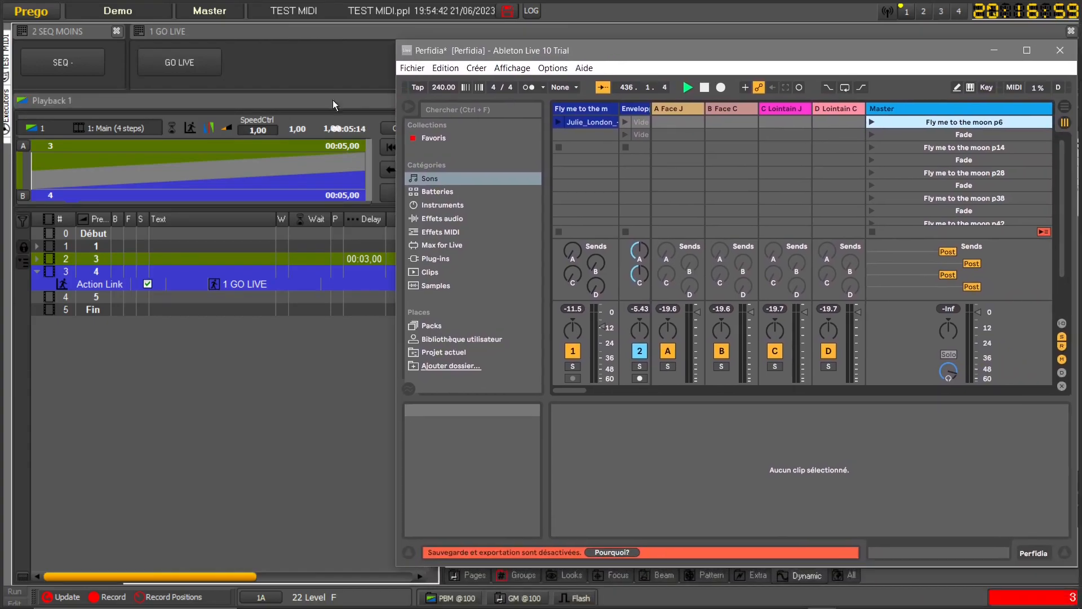
{"action": "left_click", "coordinate": [188, 67]}
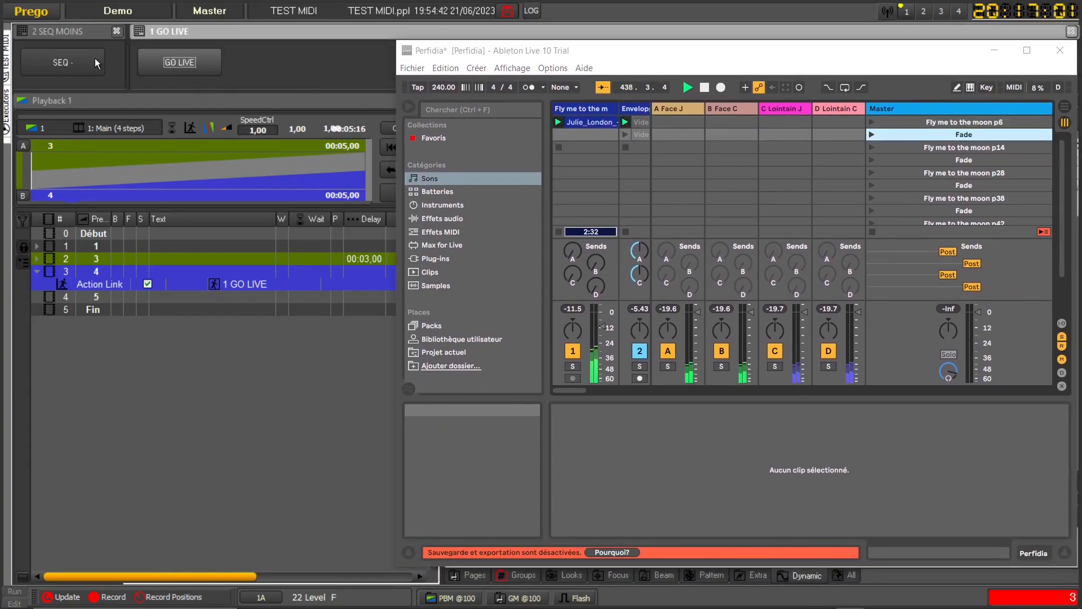
{"action": "left_click", "coordinate": [69, 60]}
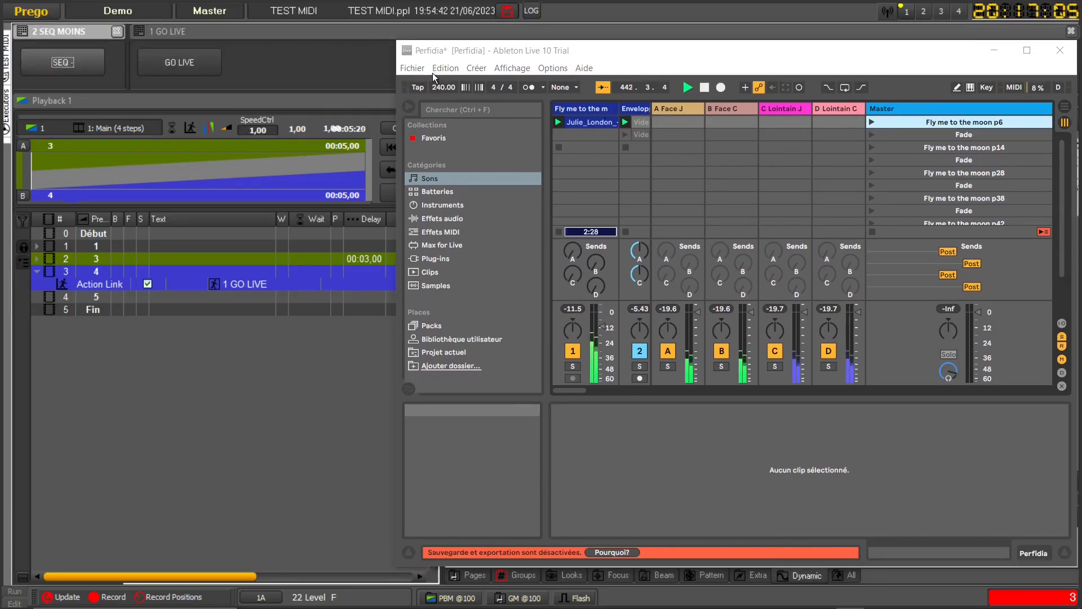
- Select Live's scene Fly me to the moon p38, move up to p6 with SEQ -, and launch it with GO LIVE
{"action": "left_click", "coordinate": [949, 194]}
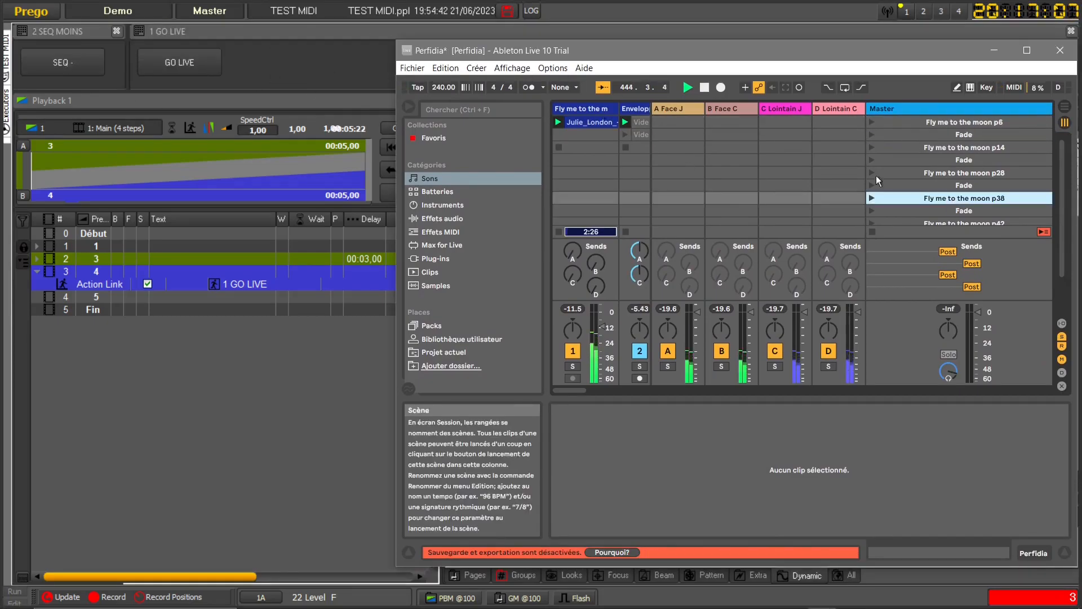
{"action": "left_click", "coordinate": [66, 63]}
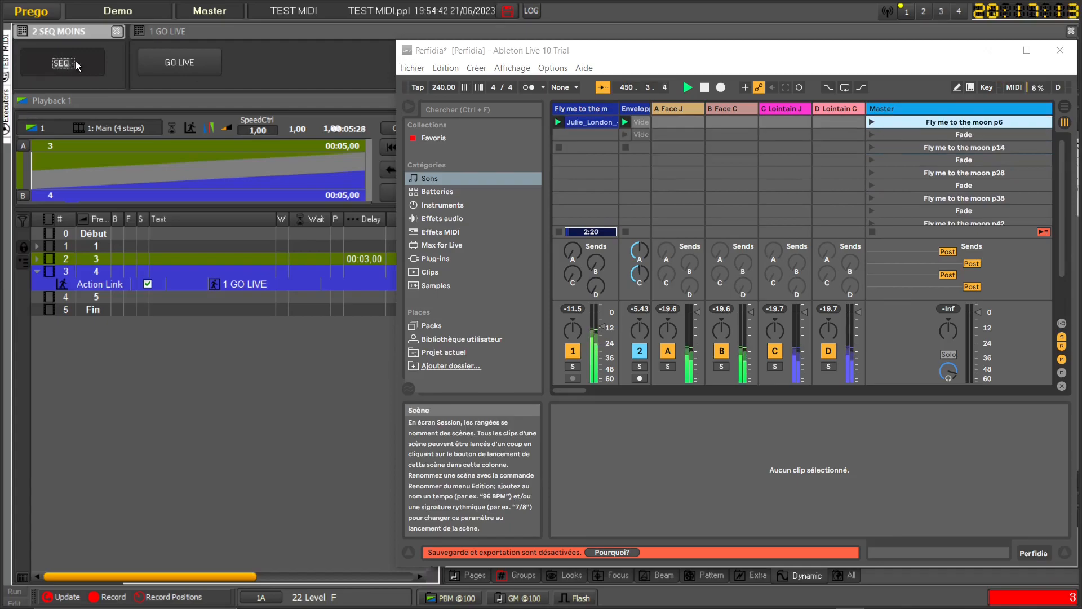
{"action": "left_click", "coordinate": [175, 61]}
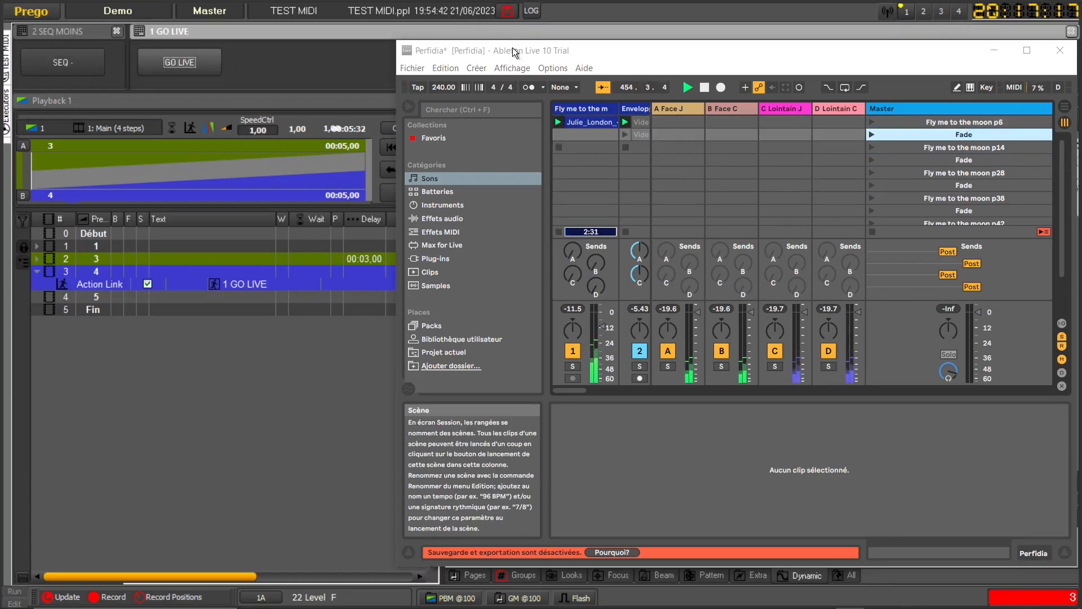
- Reposition the Ableton Live window closer to the SEQ MOINS and GO LIVE panels
{"action": "left_click_drag", "start_coordinate": [513, 47], "coordinate": [434, 28]}
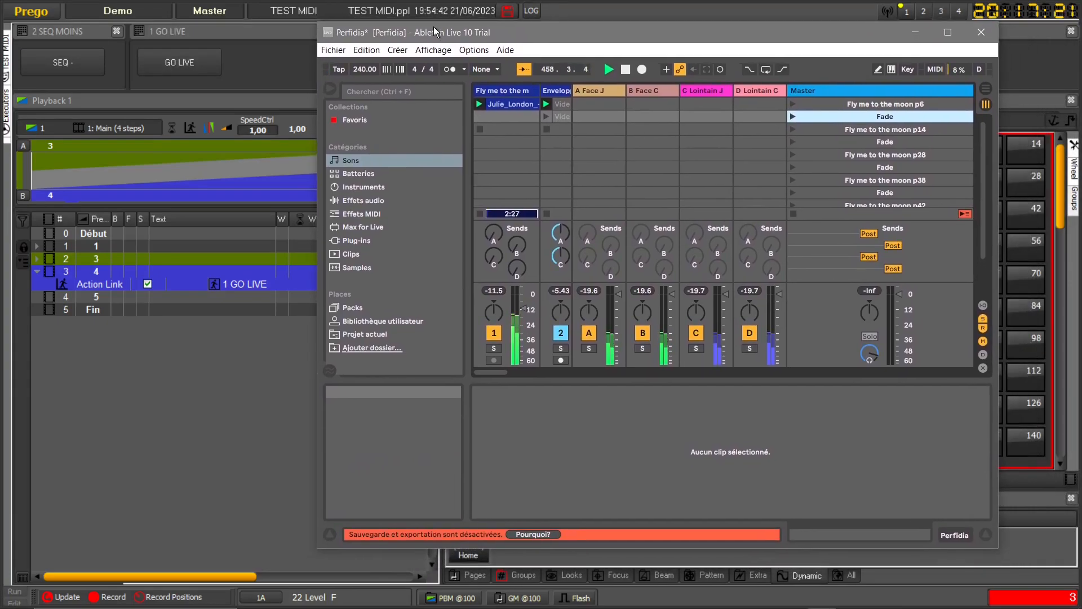
{"action": "left_click_drag", "start_coordinate": [434, 27], "coordinate": [414, 36]}
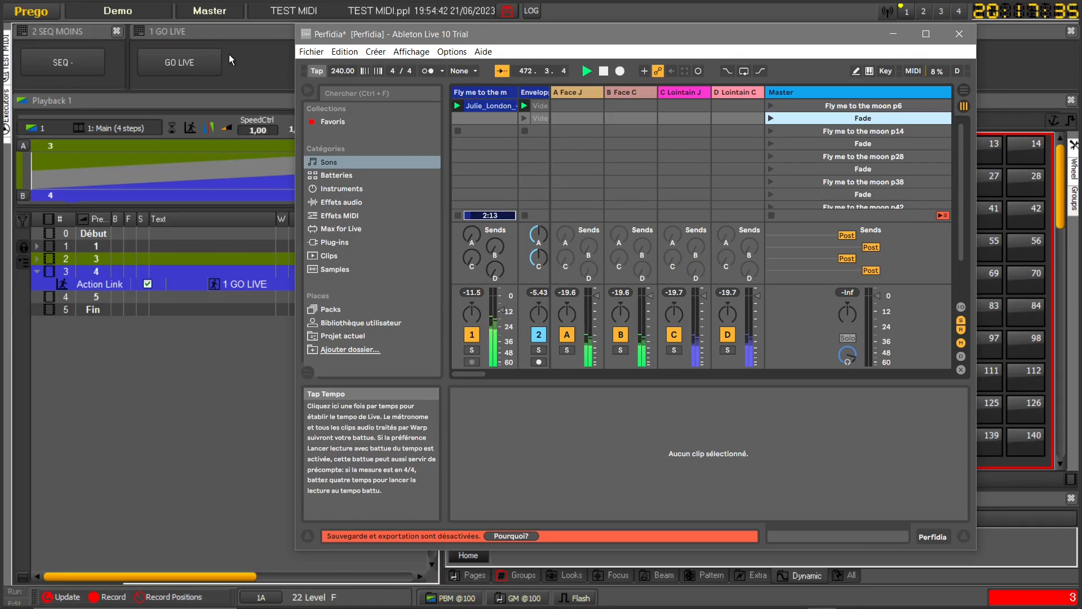
{"action": "mouse_move", "coordinate": [316, 608]}
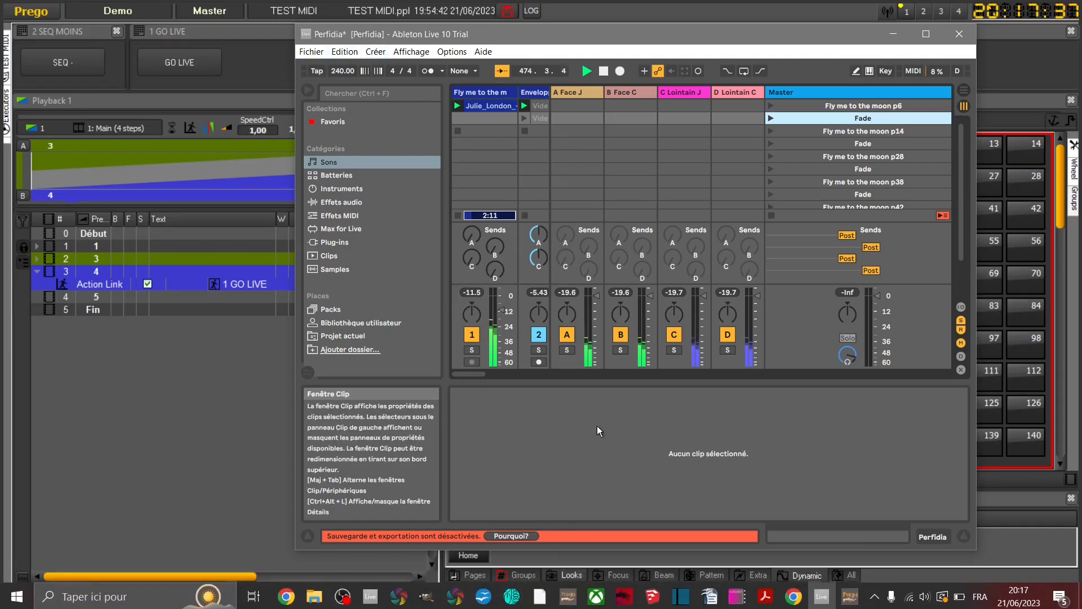